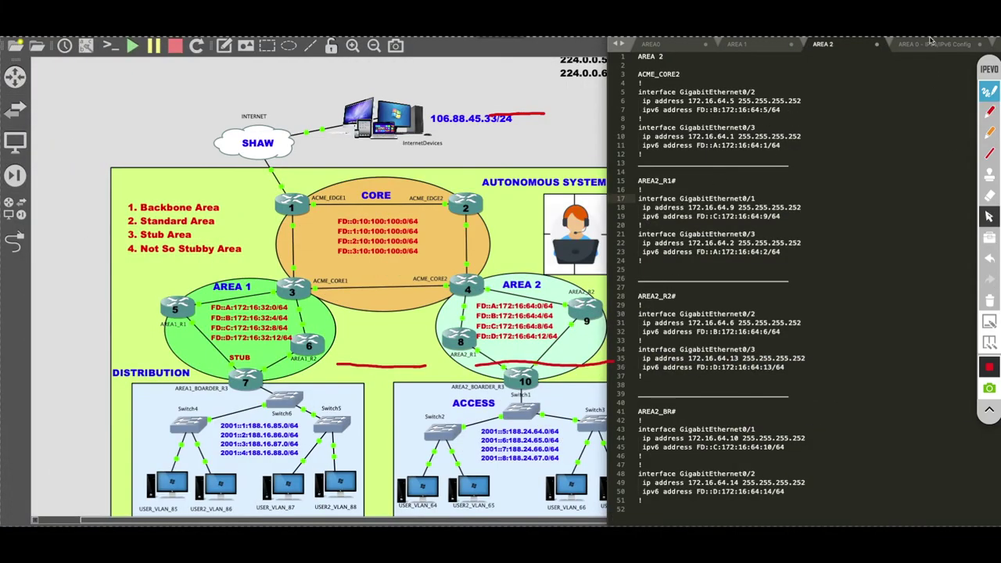
Step: Examine the ACME_EDGE1 section of the AREA 0 - IPv4/IPv6 Config file: OSPFv3 process, address families, router ID and interface area commands
click(933, 44)
scroll(799, 234, up, 15)
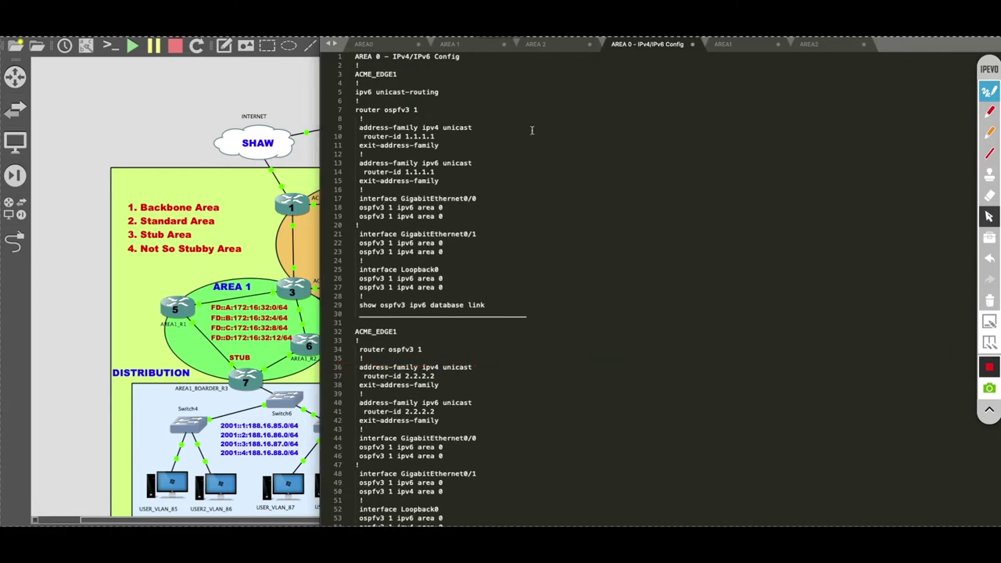
double_click(416, 109)
click(463, 117)
drag(359, 127, 477, 126)
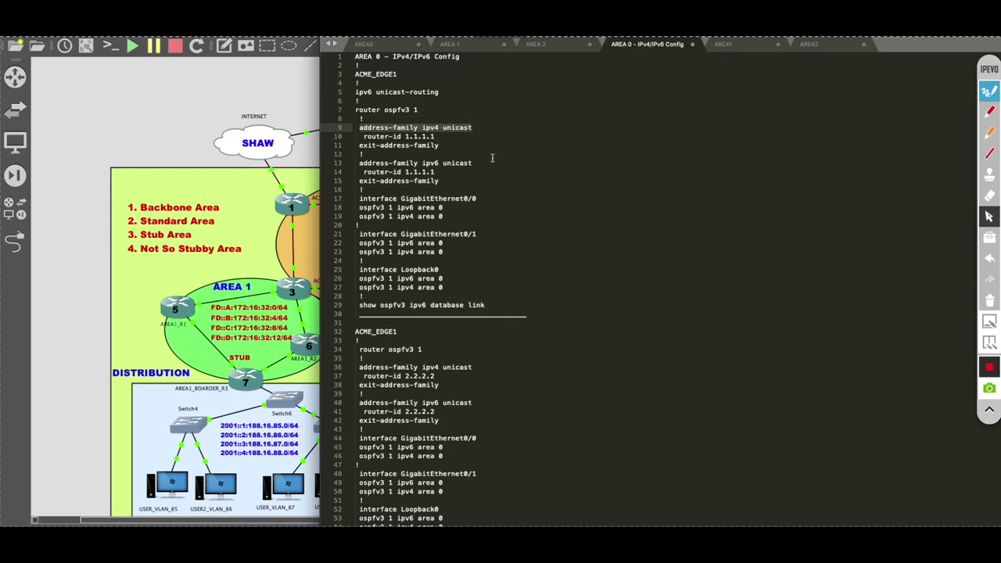
click(405, 137)
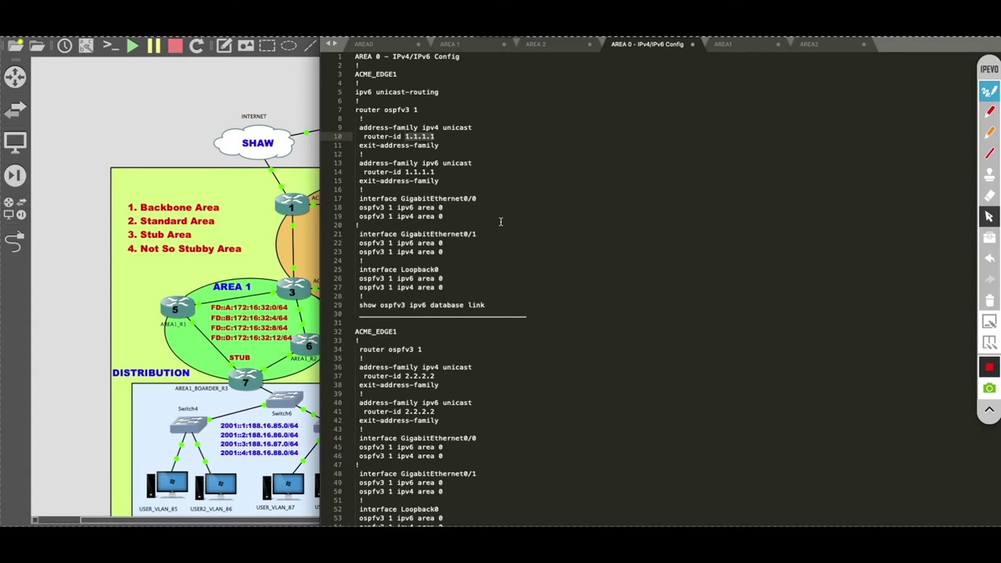
drag(444, 216, 358, 208)
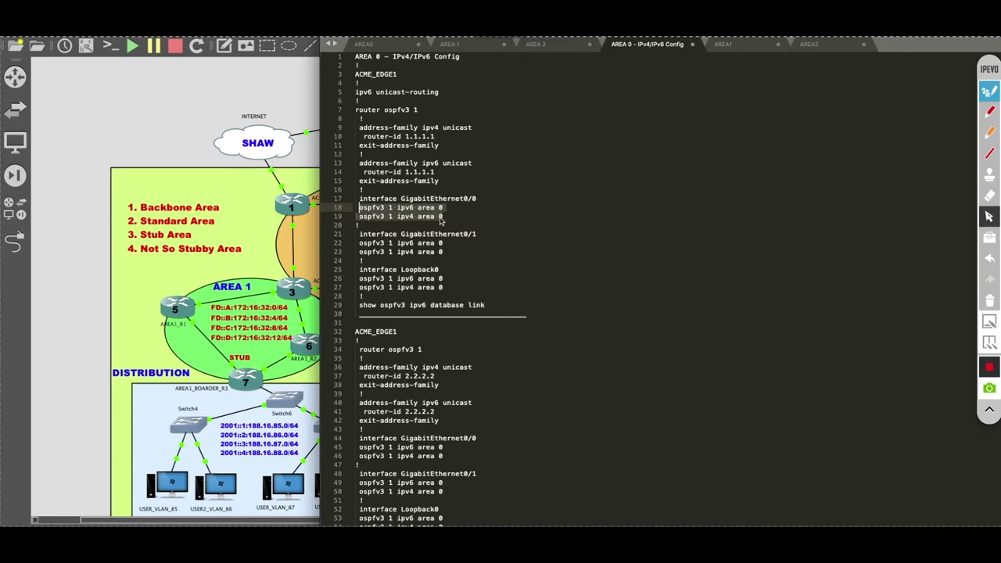
Step: Review the OSPFv3 blocks for the remaining core routers in the AREA 0 - IPv4/IPv6 Config file
scroll(506, 280, down, 1)
scroll(506, 280, down, 8)
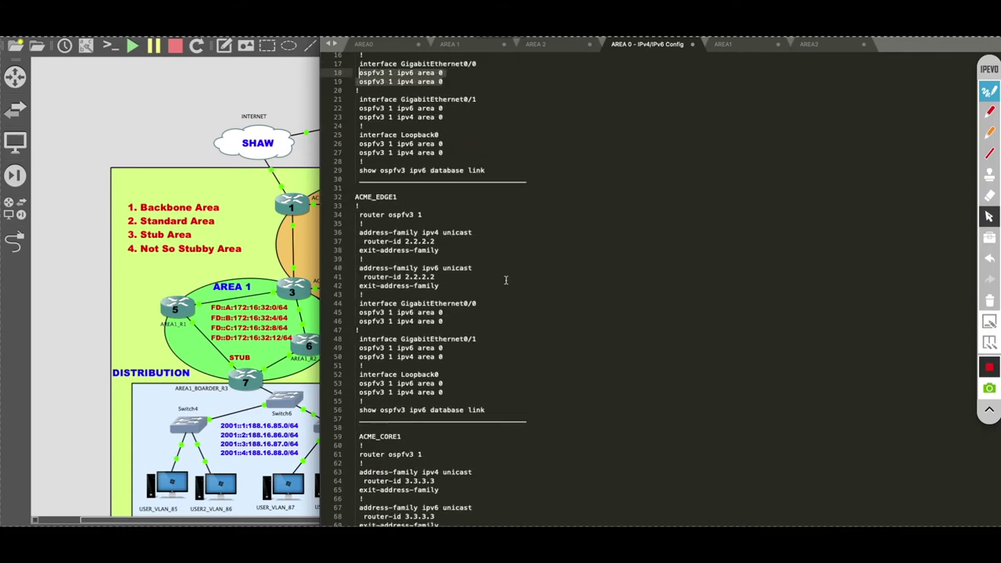
scroll(506, 280, up, 10)
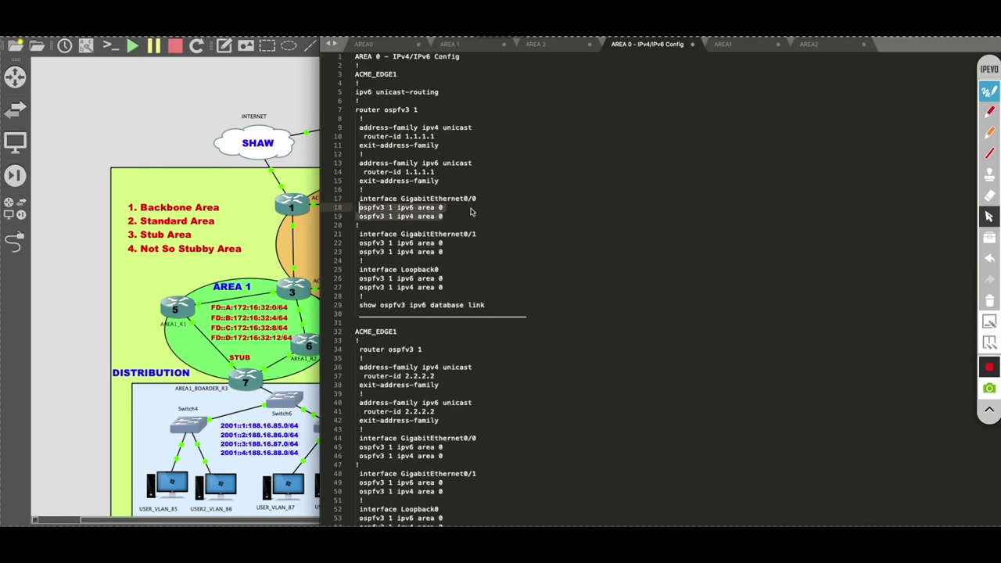
scroll(472, 211, down, 6)
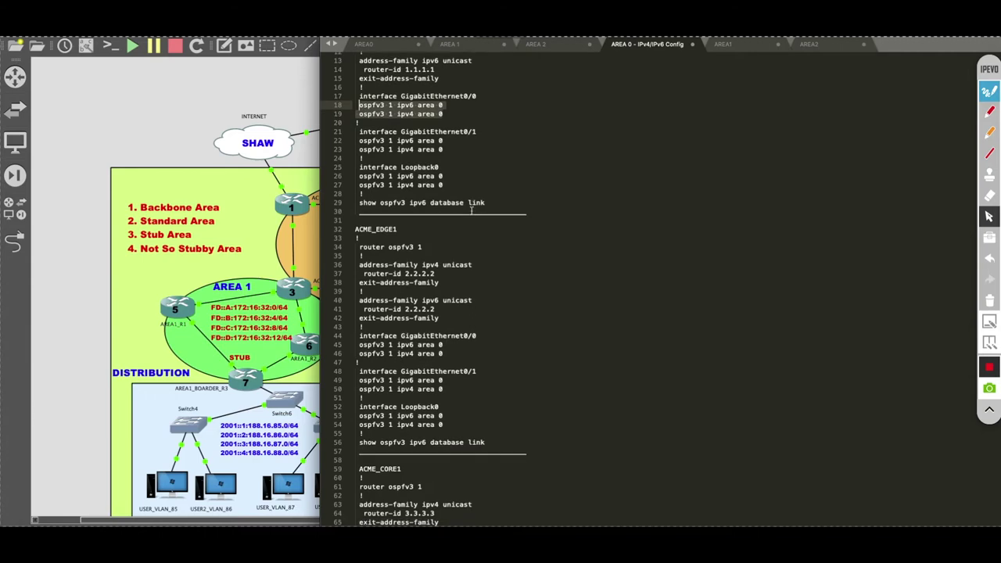
scroll(471, 211, down, 12)
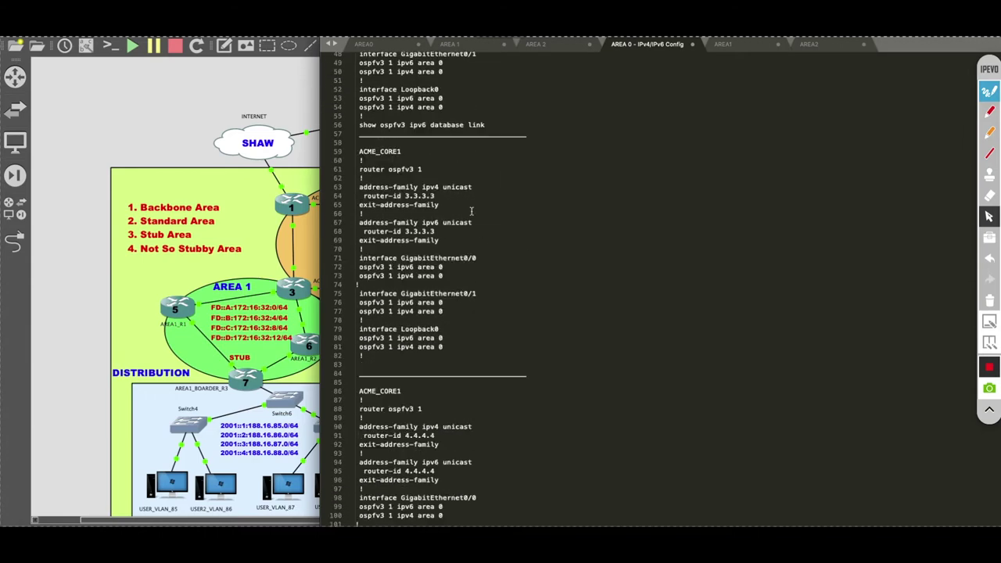
scroll(471, 211, down, 2)
scroll(472, 211, up, 19)
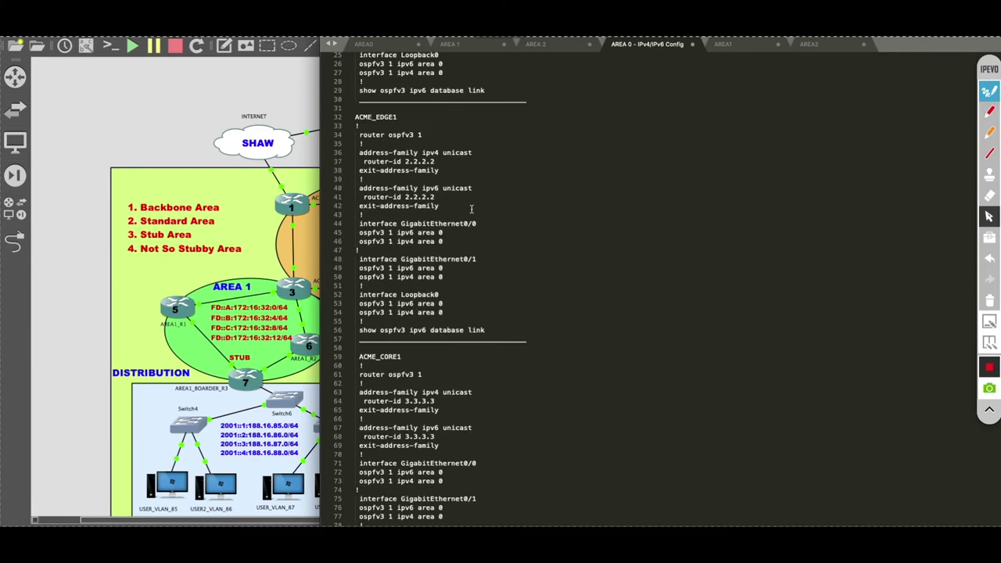
Step: Open the AREA1 OSPFv3 configuration file and examine the ACME_CORE1 and AREA1_R1 interface area assignments
click(748, 46)
scroll(711, 169, up, 15)
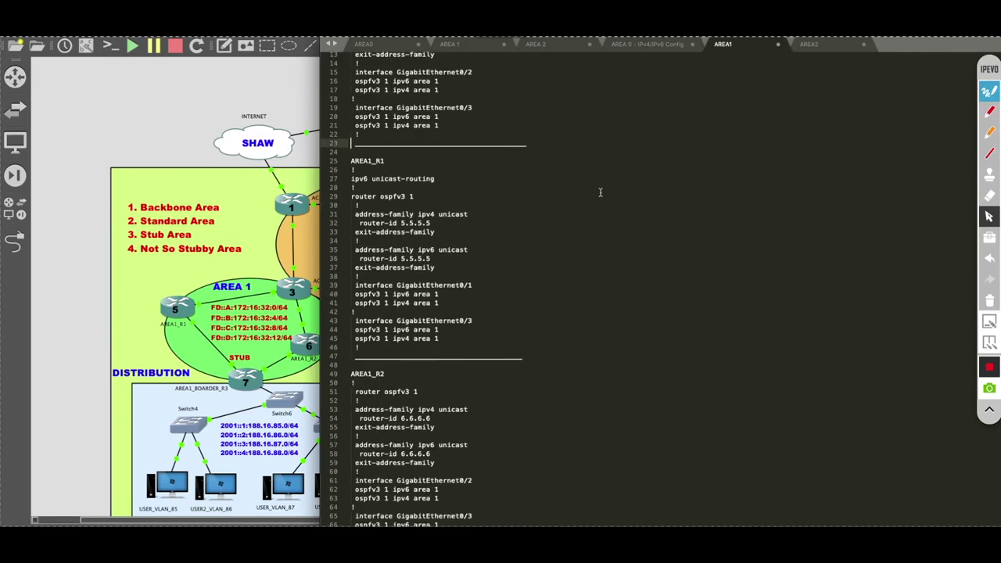
scroll(601, 193, down, 4)
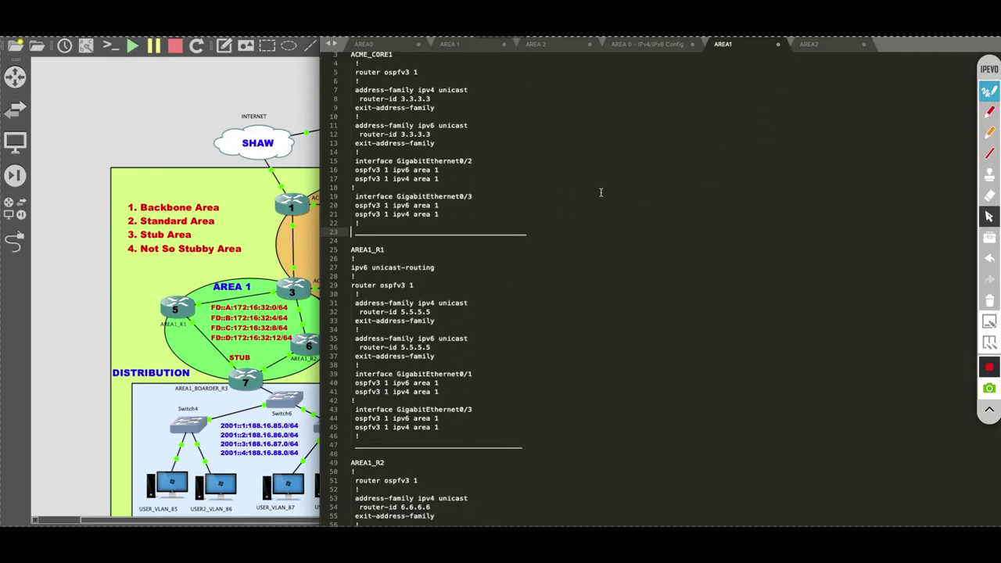
scroll(601, 193, down, 3)
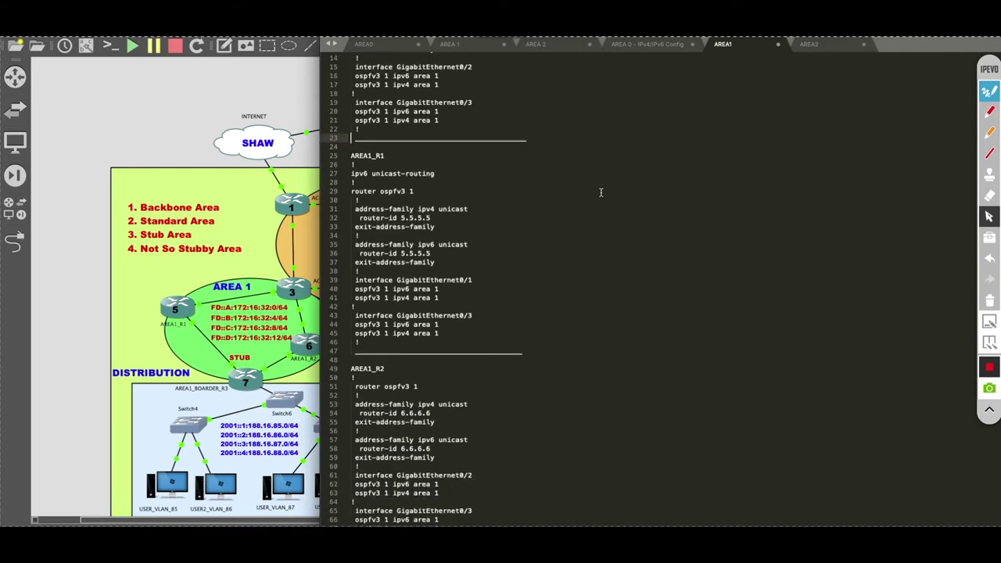
click(441, 248)
double_click(436, 248)
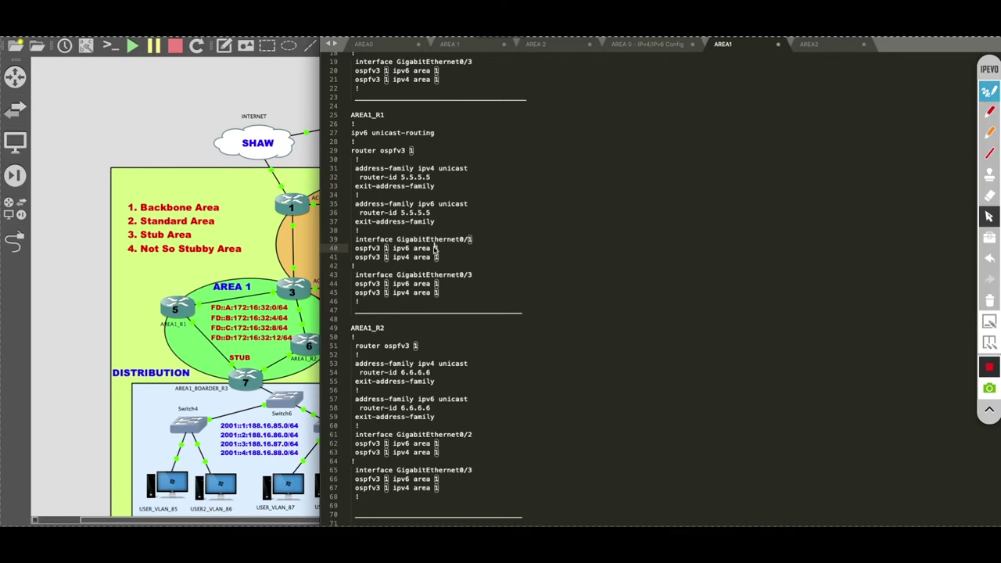
click(450, 293)
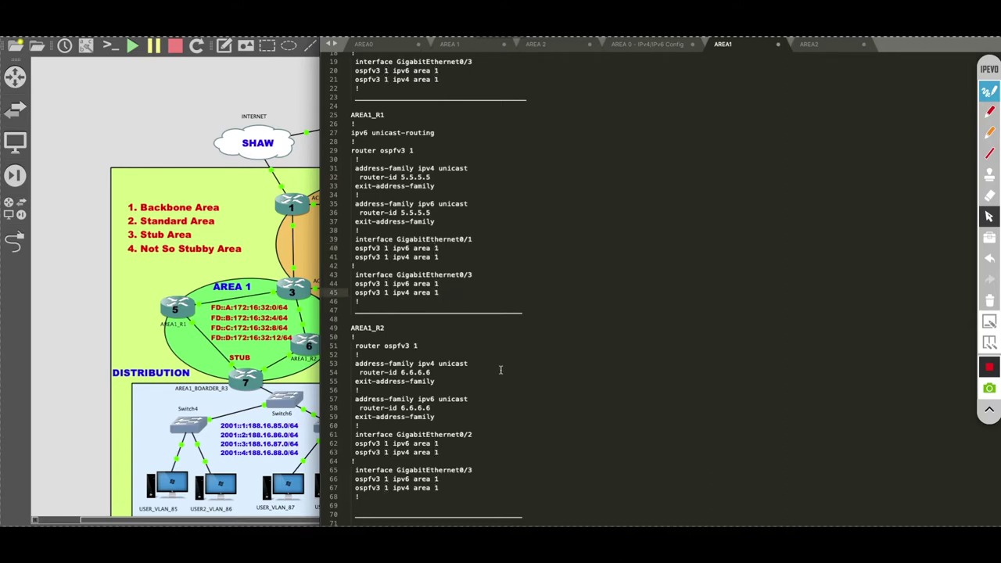
Step: Examine the AREA1_R2 router ID and the AREA_BOARDER_R3 block in the AREA1 configuration
scroll(499, 369, down, 3)
scroll(500, 369, down, 1)
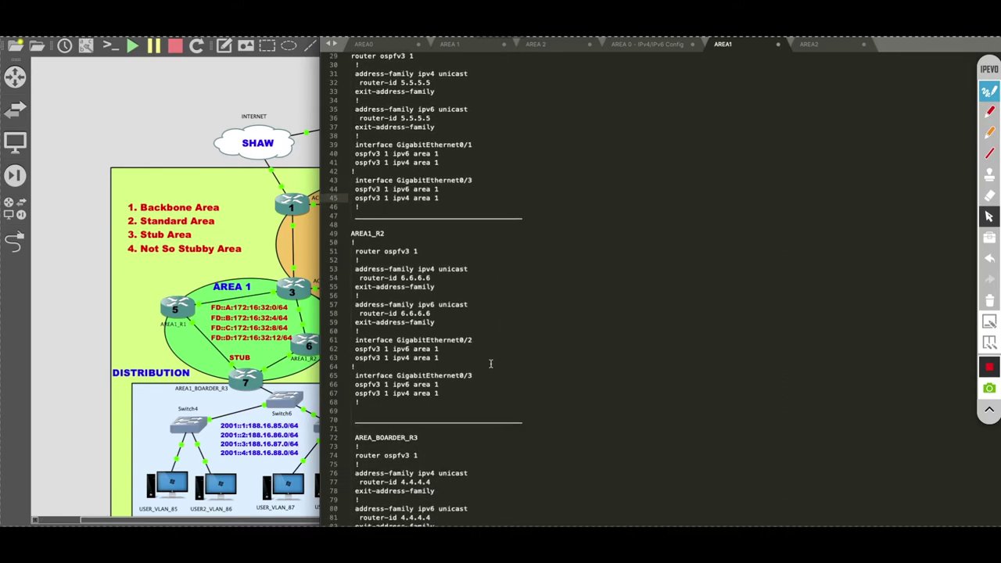
drag(430, 277, 400, 277)
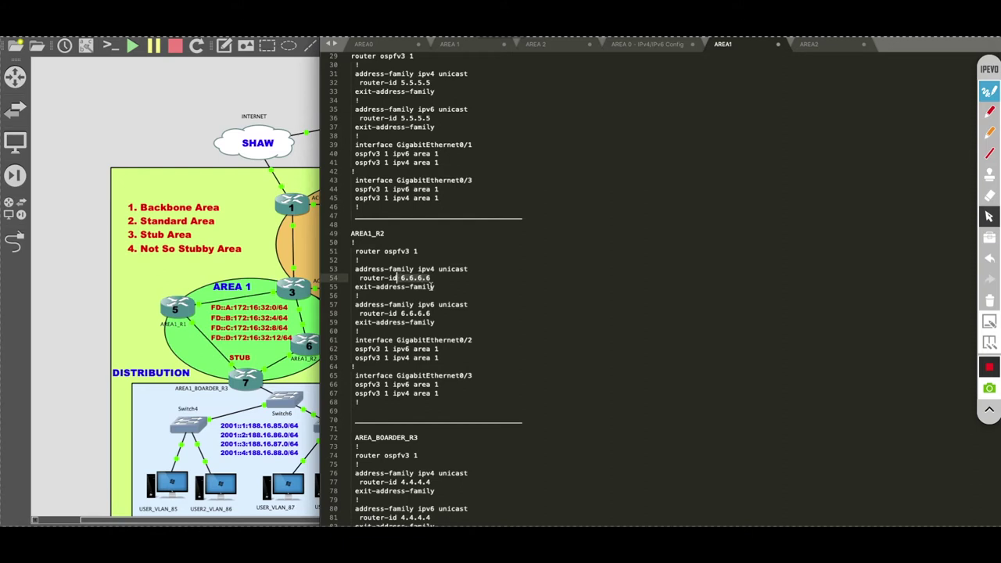
scroll(490, 293, down, 1)
scroll(490, 292, down, 3)
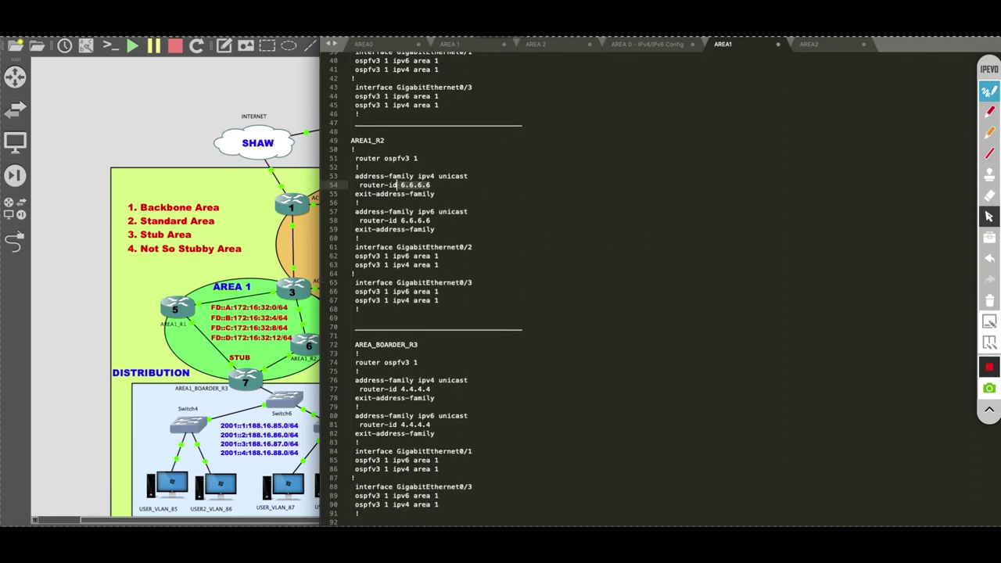
Step: Open the AREA2 OSPFv3 configuration file and read through its router blocks
key(ctrl+Tab)
scroll(508, 259, down, 5)
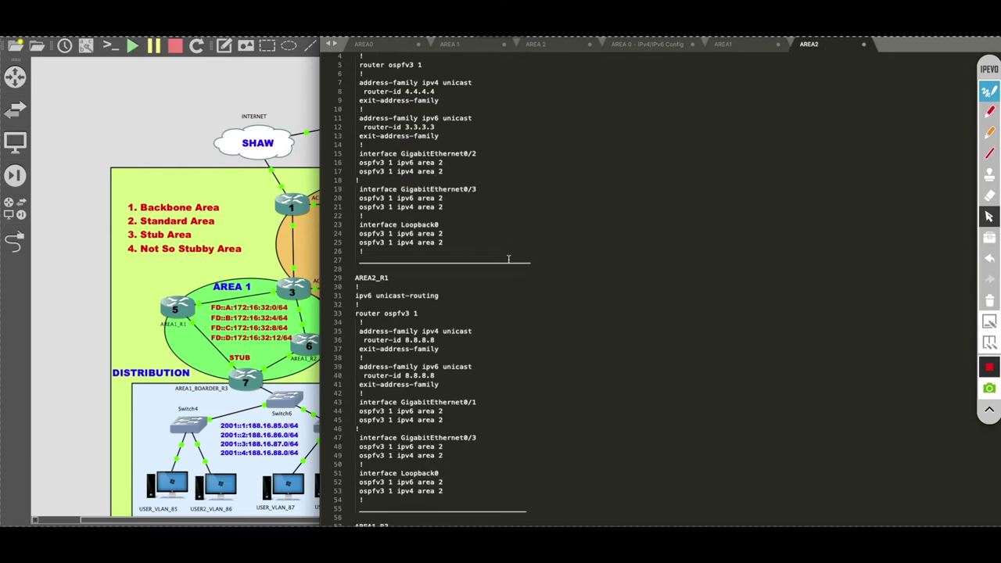
scroll(509, 258, down, 6)
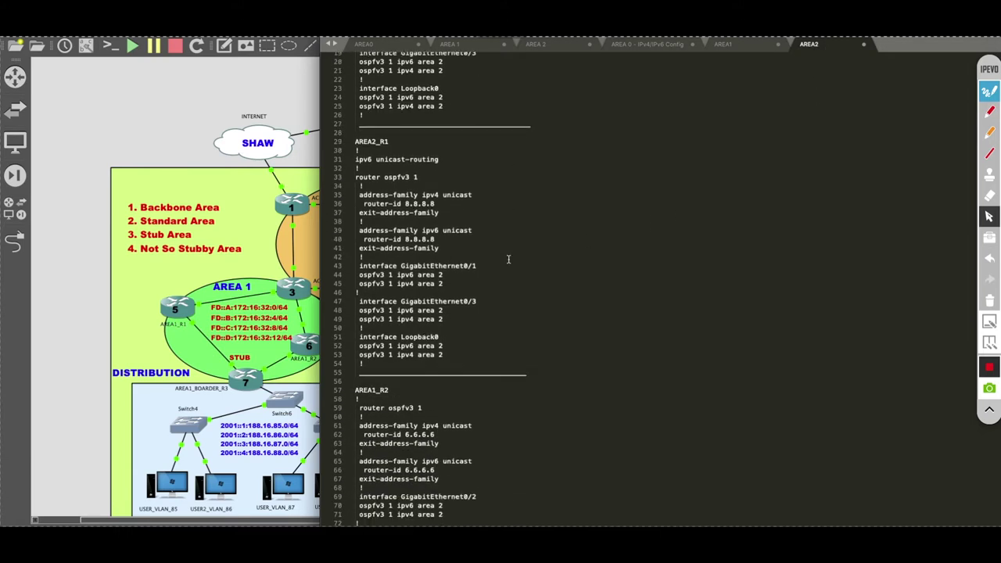
scroll(508, 259, down, 8)
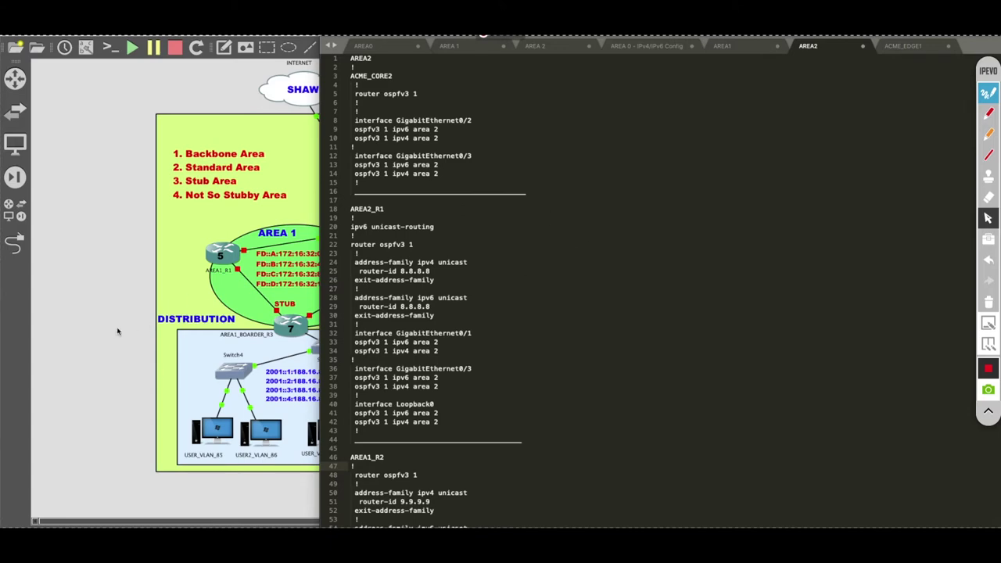
Step: Switch to SecureCRT and list the OSPFv3 neighbors on ACME_CORE2 with show ospfv3 neighbor, highlighting the IPv4 neighbor ID
key(super+h)
click(671, 522)
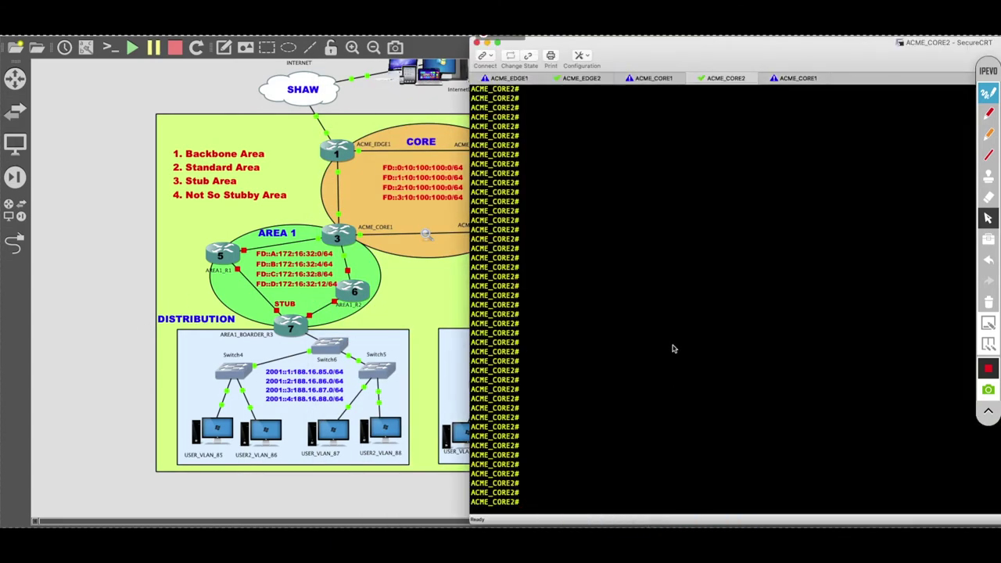
click(431, 303)
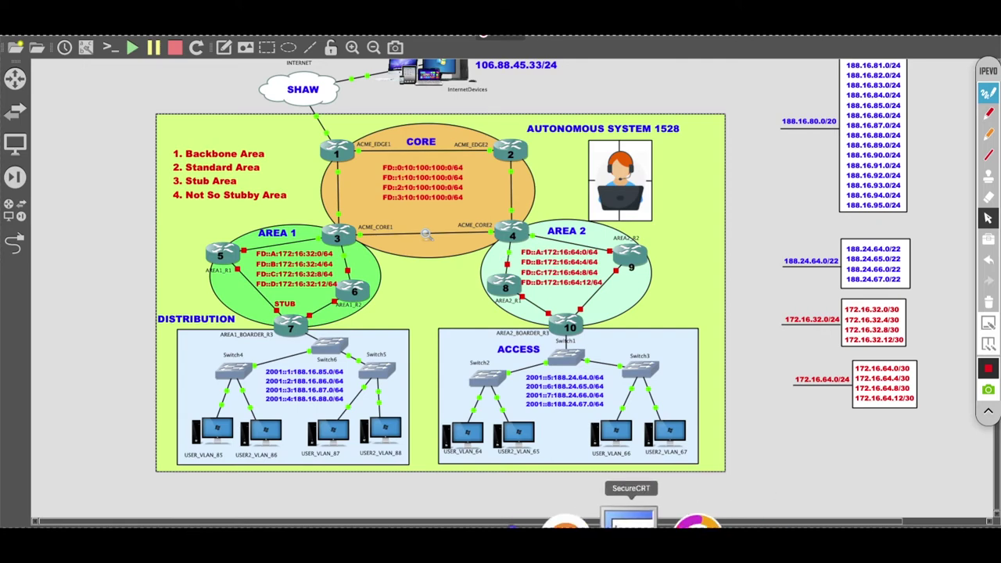
click(630, 518)
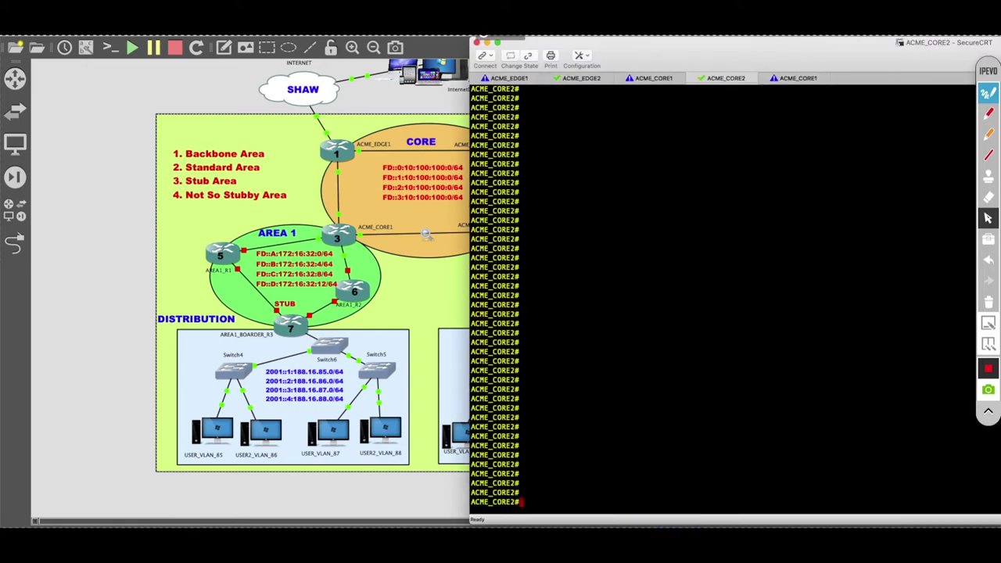
text(show ospf)
key(Tab)
text(nei)
key(Tab)
key(Return)
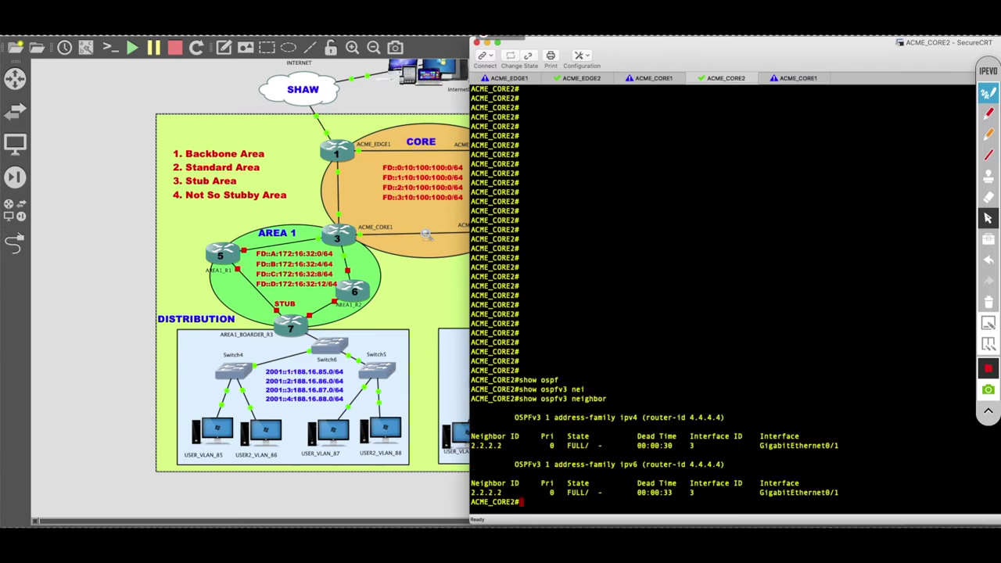
drag(471, 446, 502, 447)
Step: Uncover the ACME_CORE1 to ACME_CORE2 link, start Wireshark on its capture, and bring the SecureCRT terminal back alongside
drag(679, 59, 746, 56)
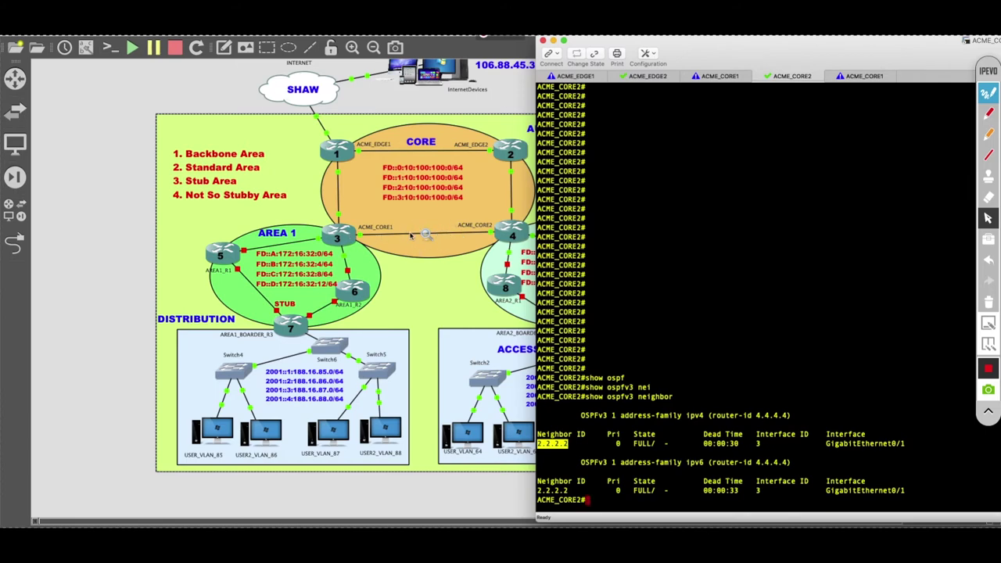
mouse_move(747, 523)
right_click(426, 234)
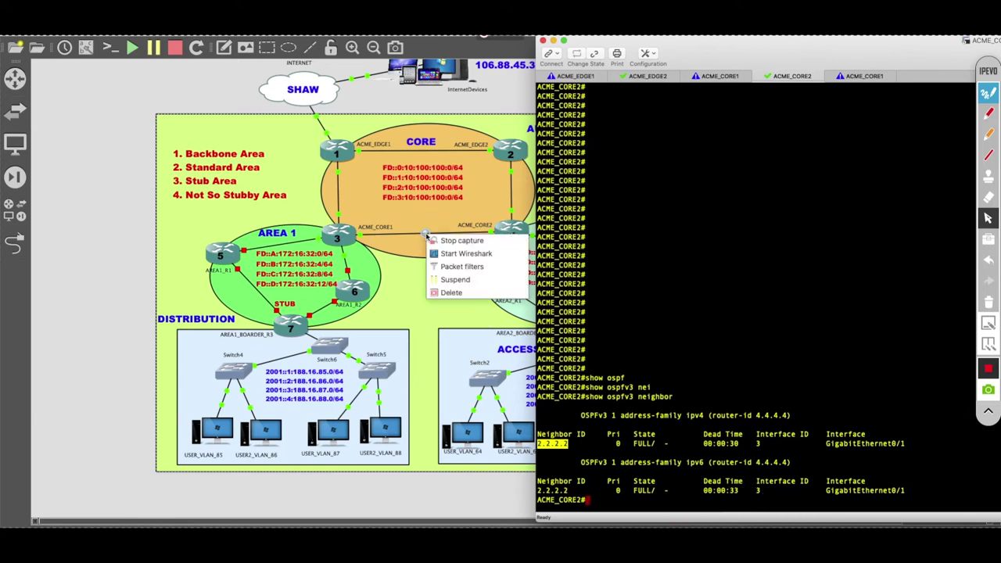
click(461, 254)
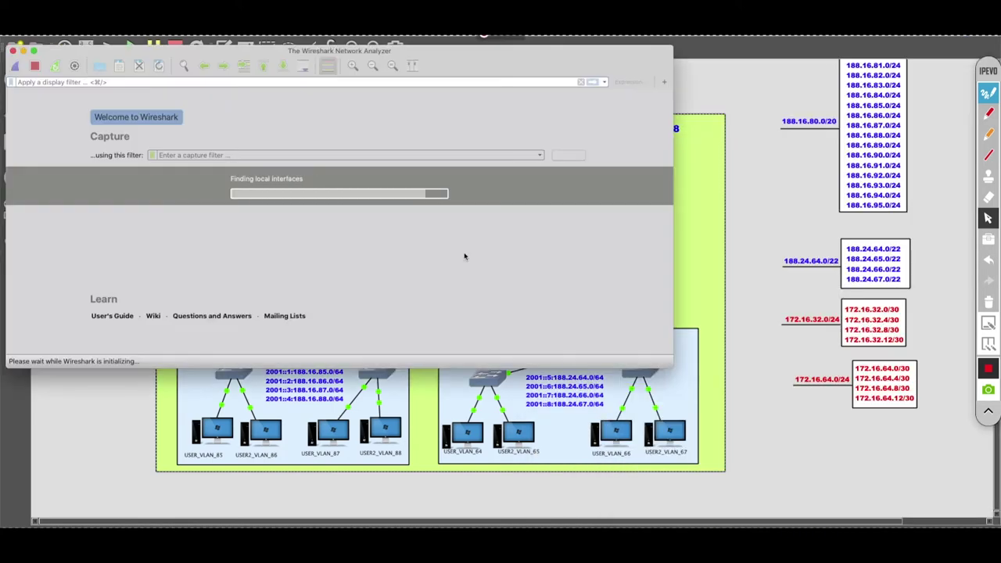
mouse_move(708, 523)
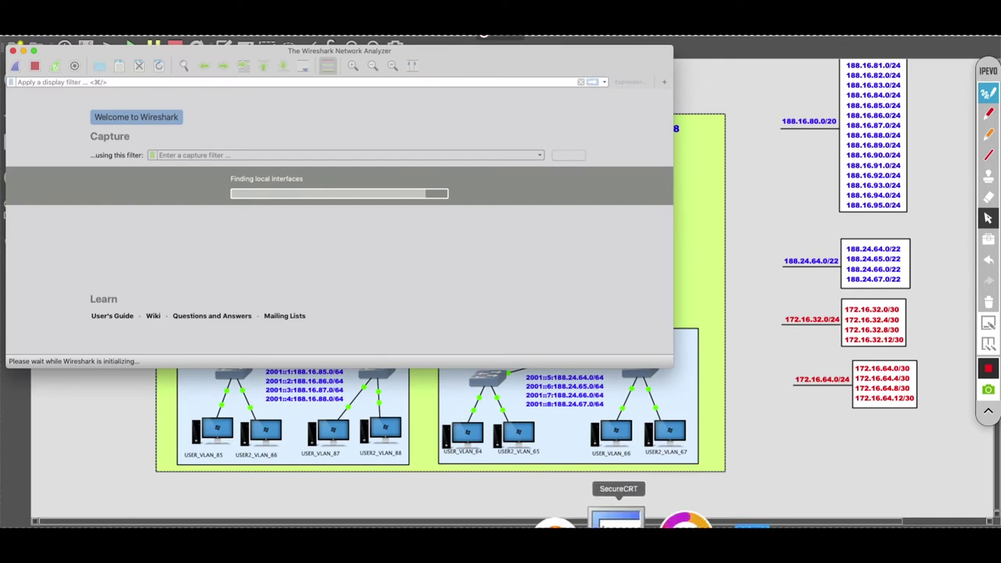
click(592, 521)
Step: Inspect the OSPF Hello packets and their source and destination addresses in the Wireshark capture of the ACME_CORE1–ACME_CORE2 link
click(180, 199)
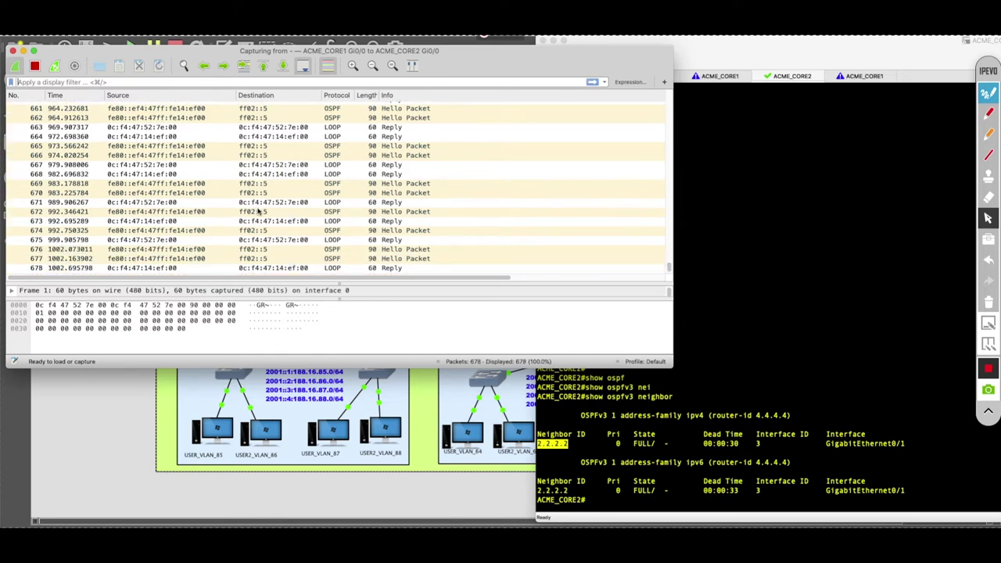
click(147, 185)
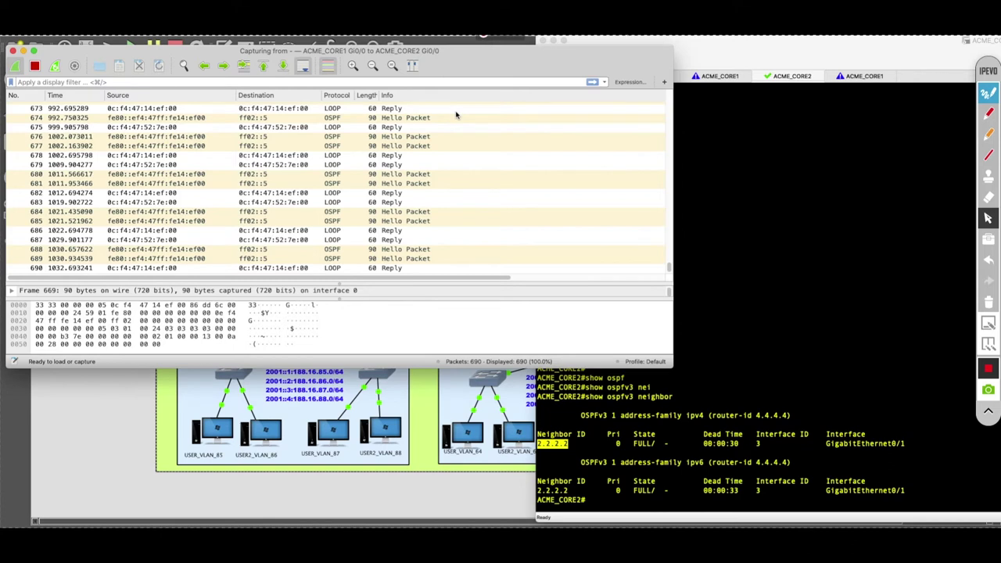
click(128, 186)
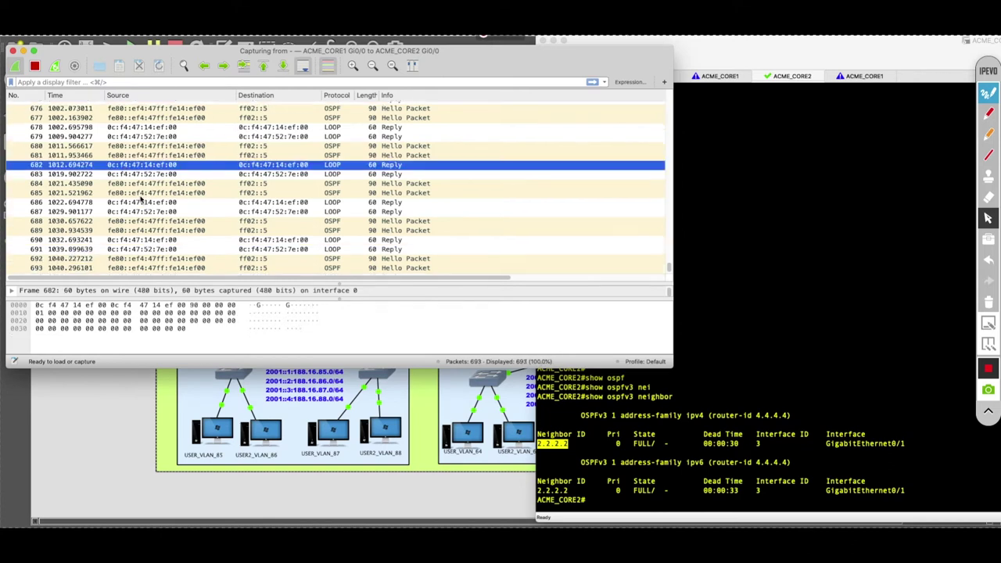
click(143, 184)
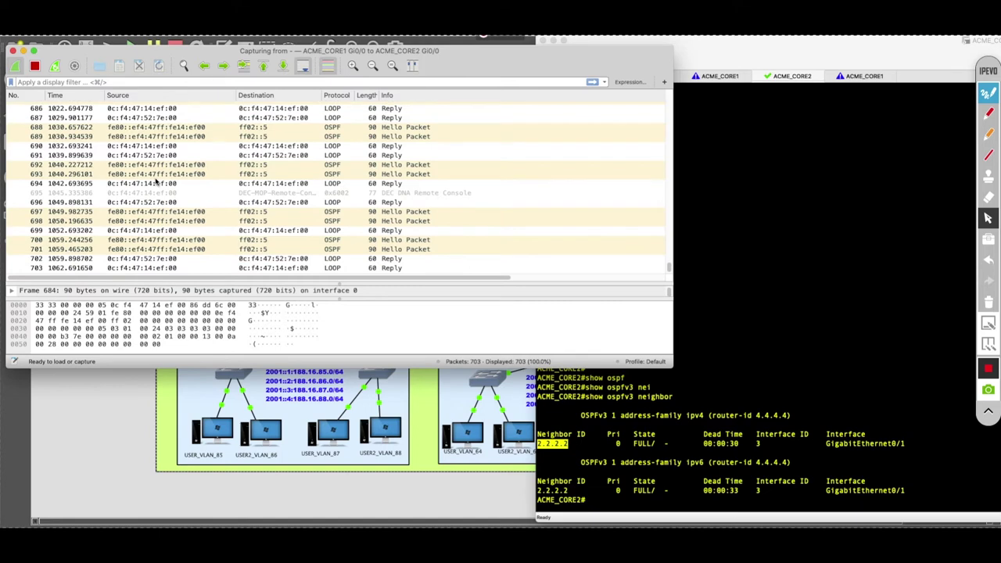
Step: Enter configuration mode on ACME_CORE2 in the SecureCRT terminal and open interface gigabitEthernet 0/0 for configuration
click(768, 382)
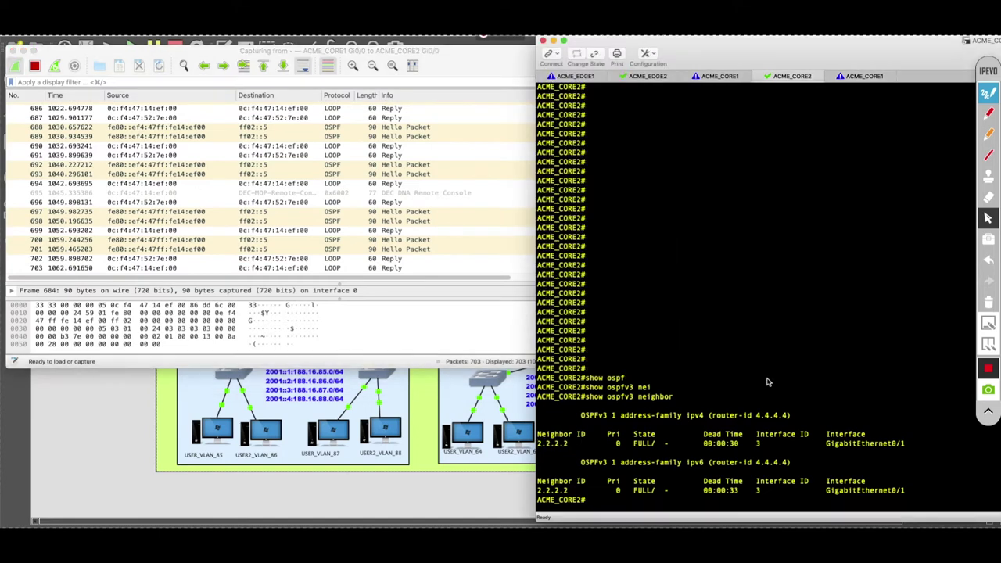
key(Return)
key(Return)
text(config t)
key(Return)
text(interface g)
key(Tab)
text(gig)
key(Tab)
text(0/0)
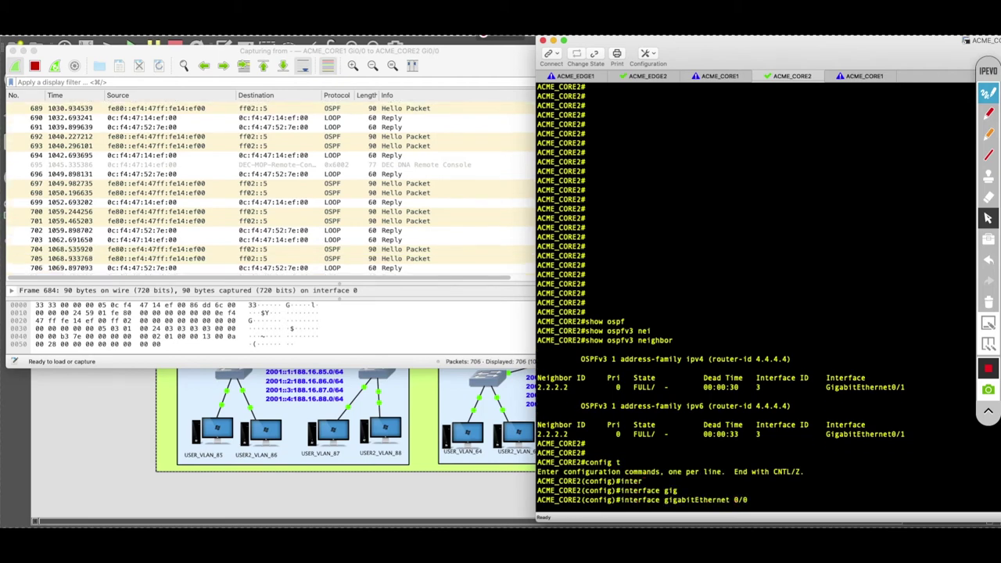
key(Return)
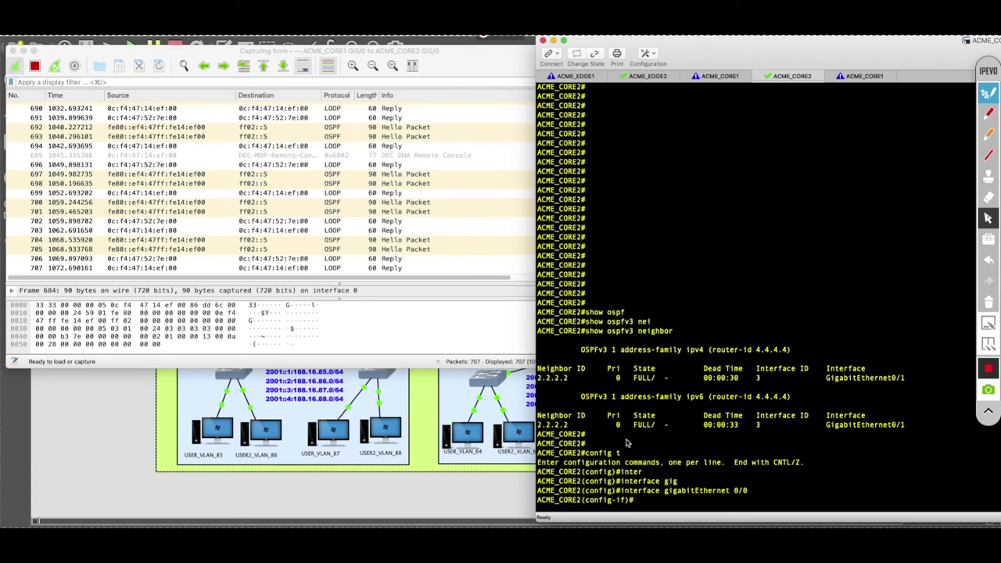
Step: Copy the ospfv3 1 ipv6 area 0 and ospfv3 1 ipv4 area 0 lines from the AREA 0 file into ACME_CORE2's GigabitEthernet0/0 configuration
click(537, 522)
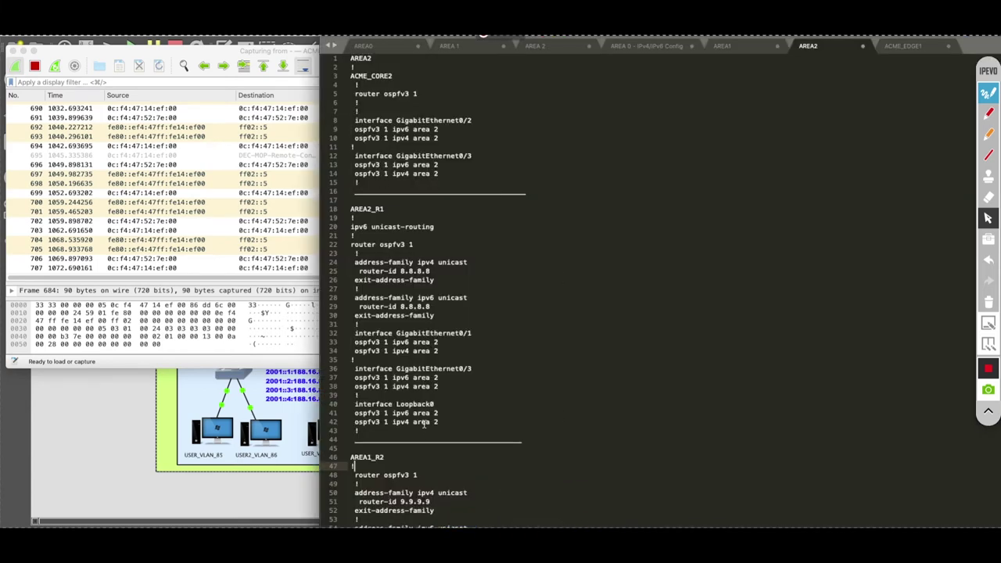
click(401, 54)
click(661, 52)
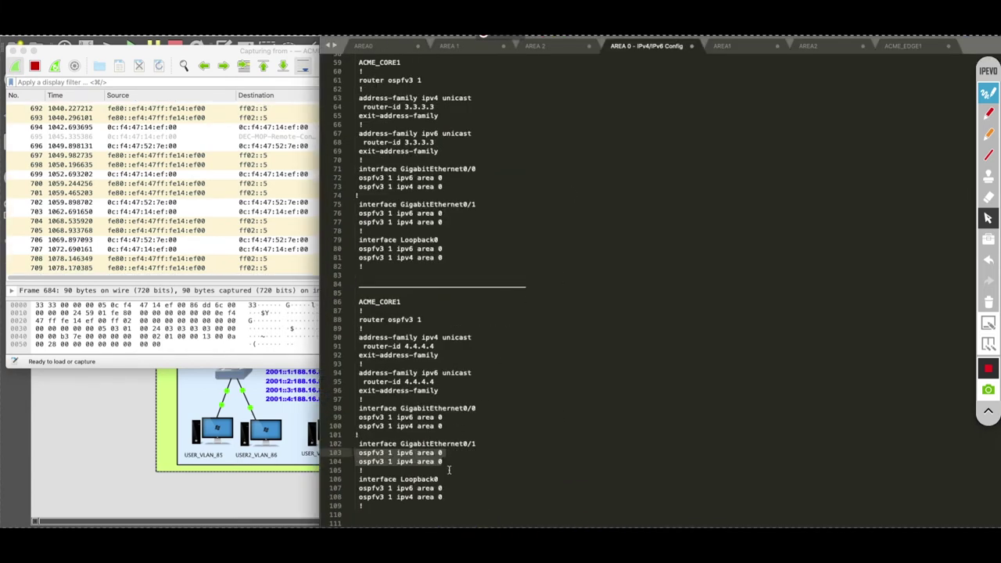
key(super+Tab)
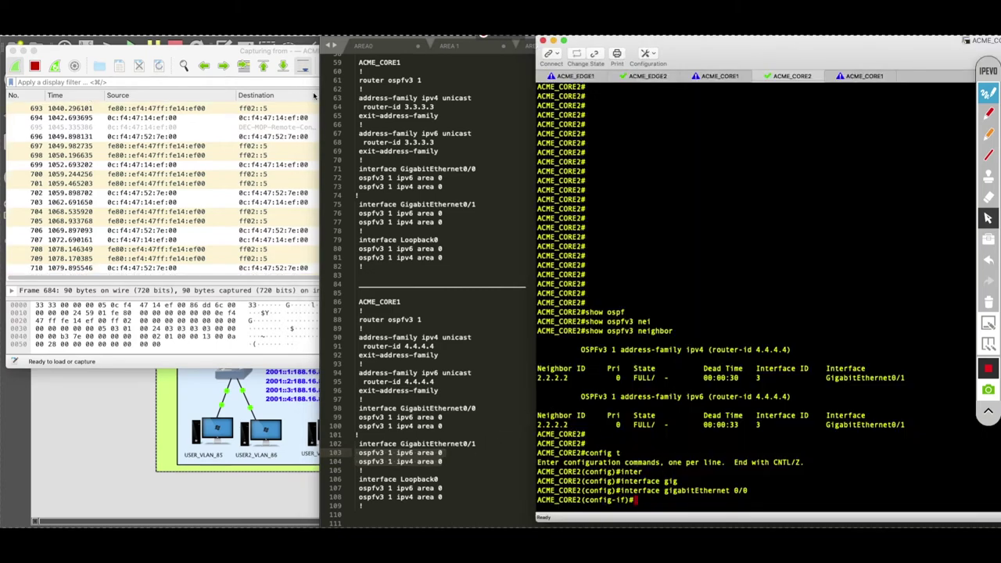
key(super+v)
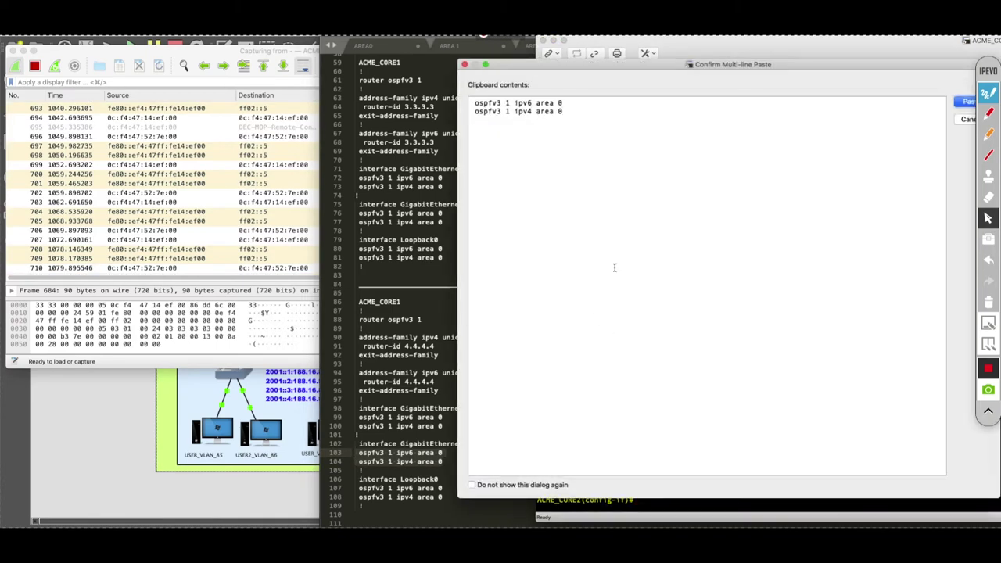
click(968, 101)
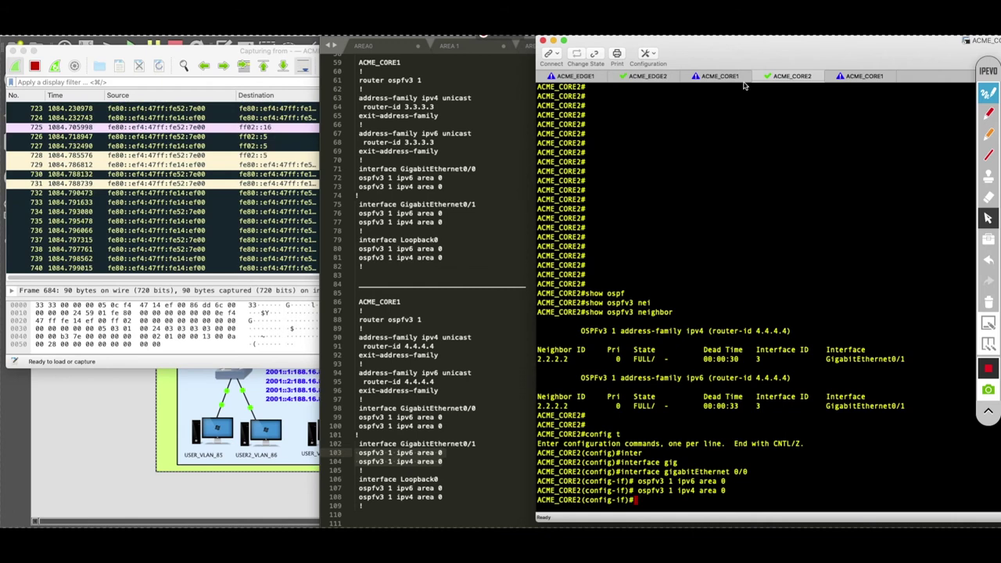
Step: Glance at the Wireshark capture, then return to the ACME_CORE2 terminal and leave configuration mode with end
key(super+Tab)
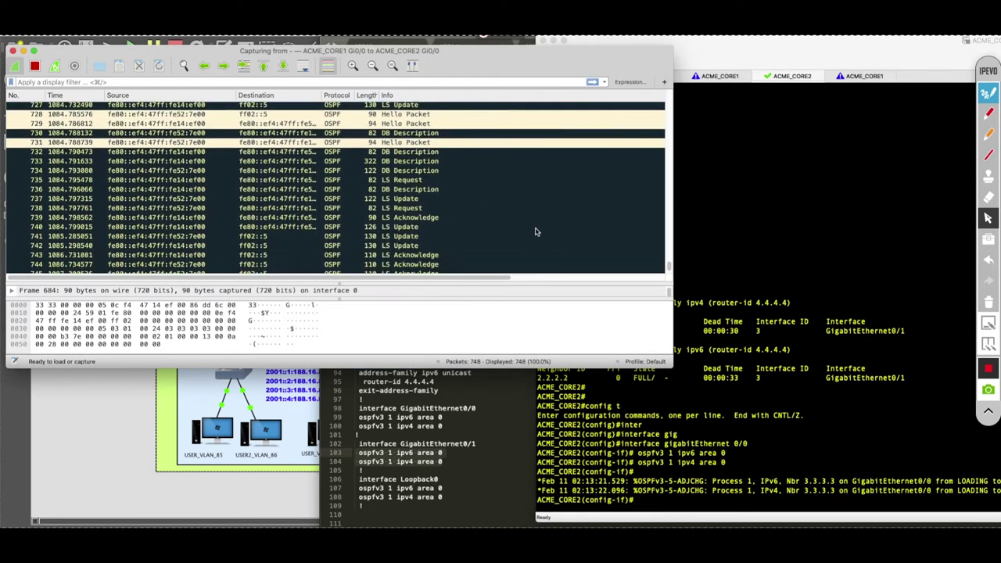
click(816, 350)
key(Return)
key(Return)
key(Return)
text(end)
key(Return)
key(Return)
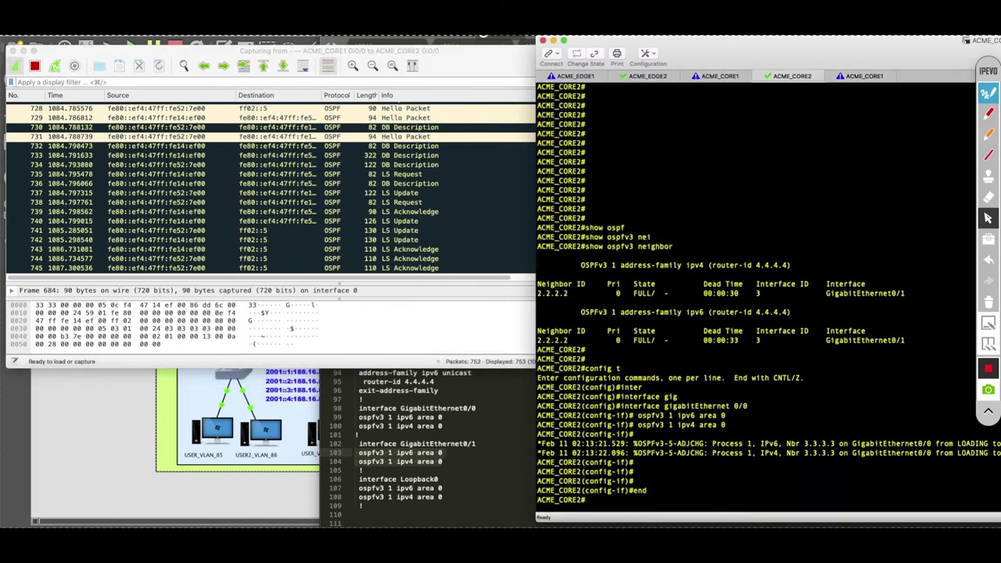
Step: Highlight the two pasted ospfv3 area 0 commands and examine the OSPF Hello, DB Description, LS Request, Update and Acknowledge packets in Wireshark
drag(735, 414, 637, 388)
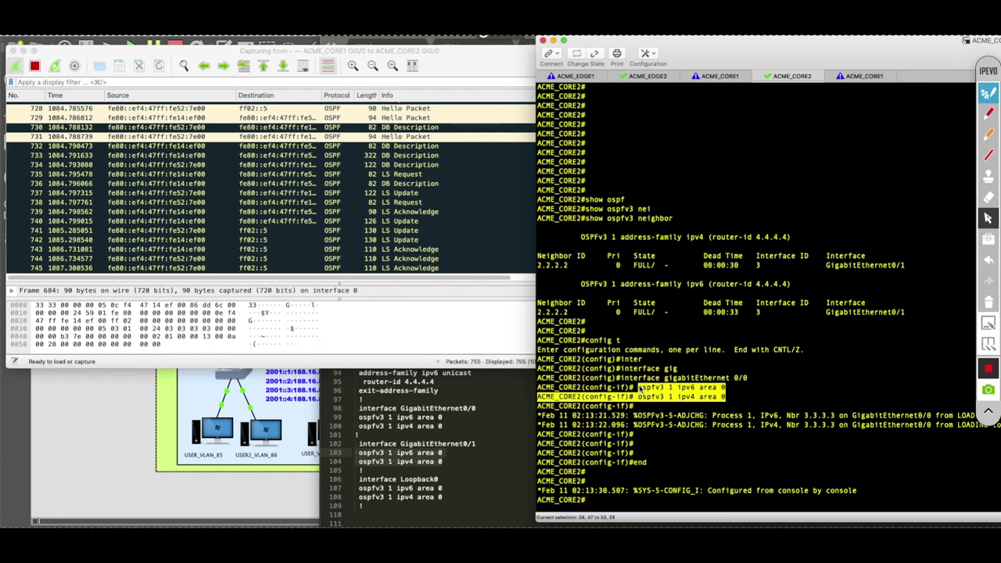
click(399, 211)
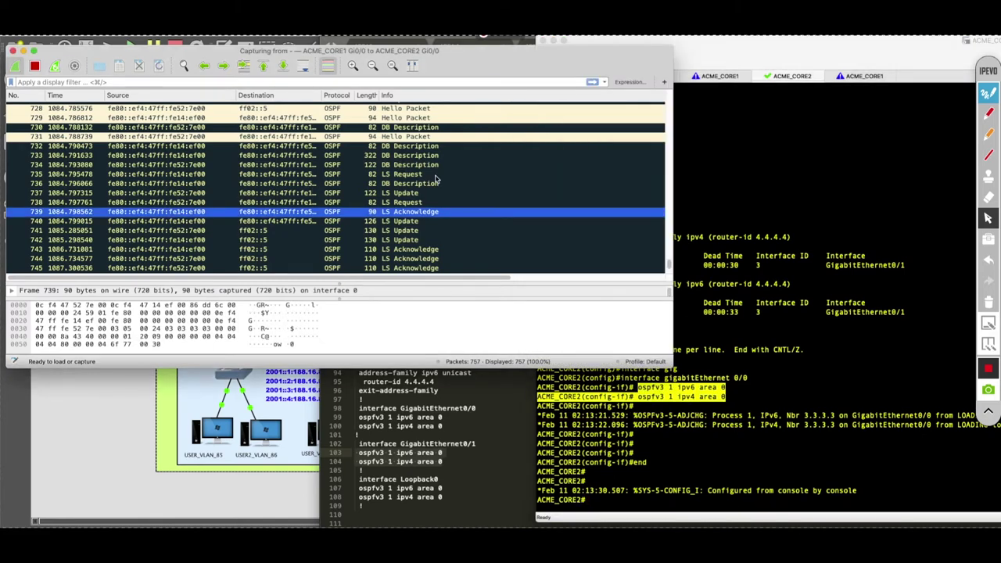
scroll(441, 176, up, 3)
scroll(441, 176, up, 3)
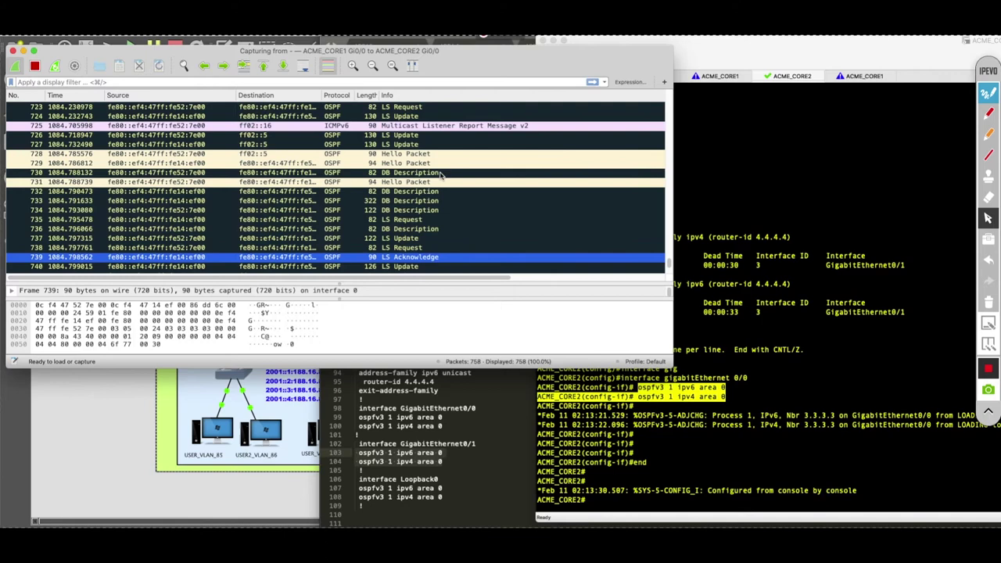
scroll(441, 176, down, 4)
scroll(441, 176, down, 2)
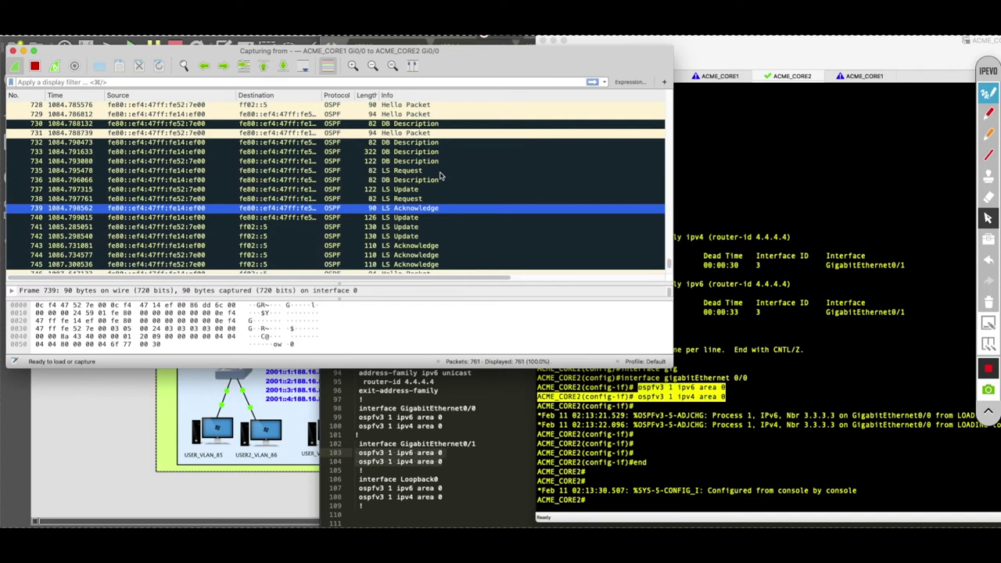
scroll(440, 176, down, 4)
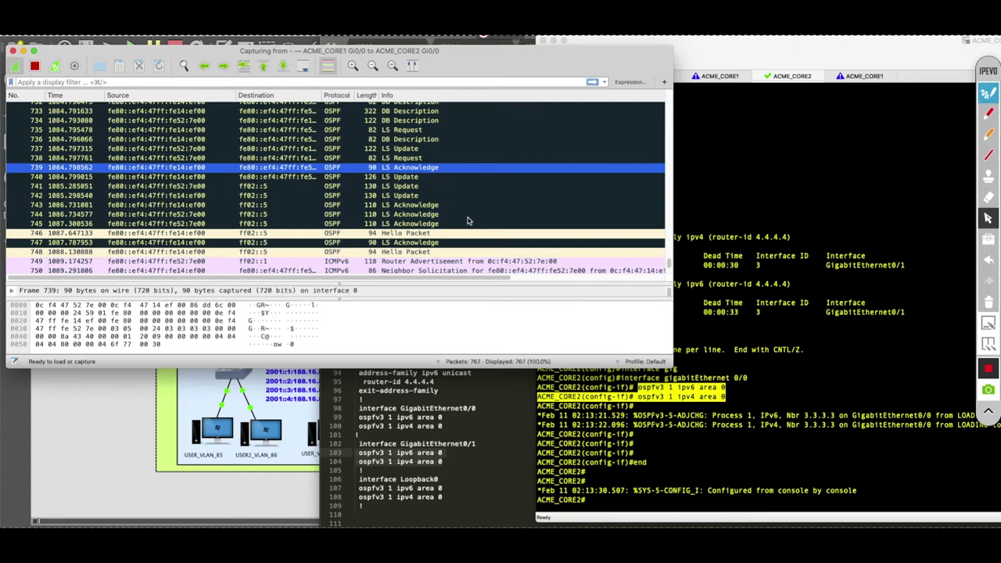
scroll(468, 222, down, 3)
scroll(468, 221, down, 2)
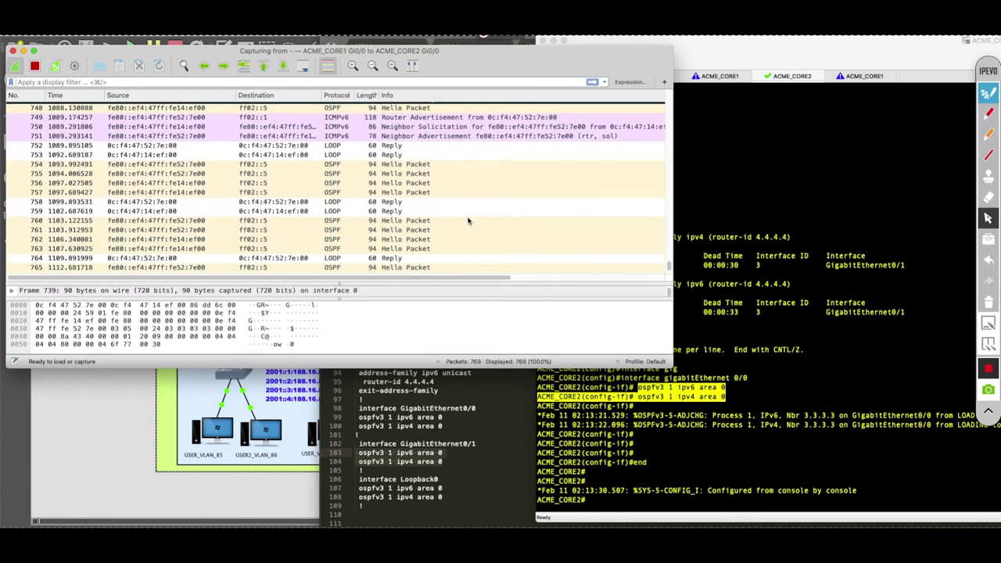
scroll(468, 221, down, 2)
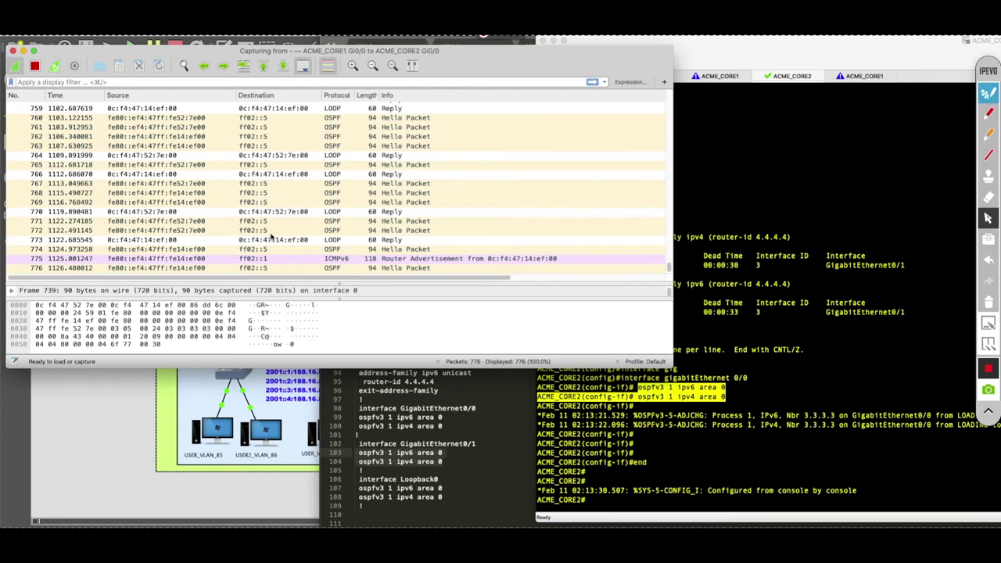
Step: List the OSPFv3 neighbors on ACME_CORE2 with show ospfv3 neighbor and highlight neighbor ID 3.3.3.3 in the IPv4 table
click(678, 333)
key(Return)
key(Return)
key(Return)
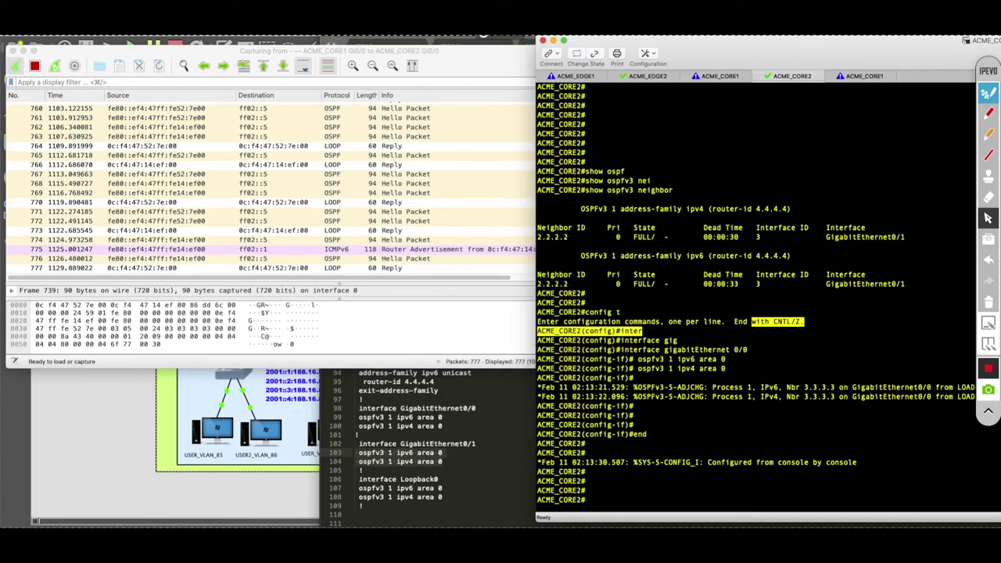
key(Return)
text(show ospv)
key(Return)
text(show ospf)
key(Return)
text(show ospfv3 nei)
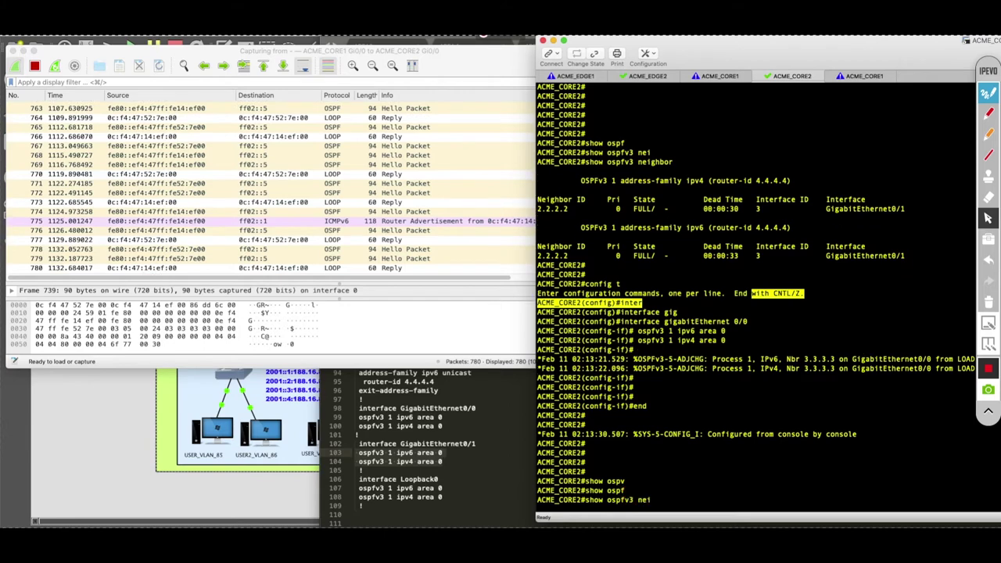
key(Tab)
key(Return)
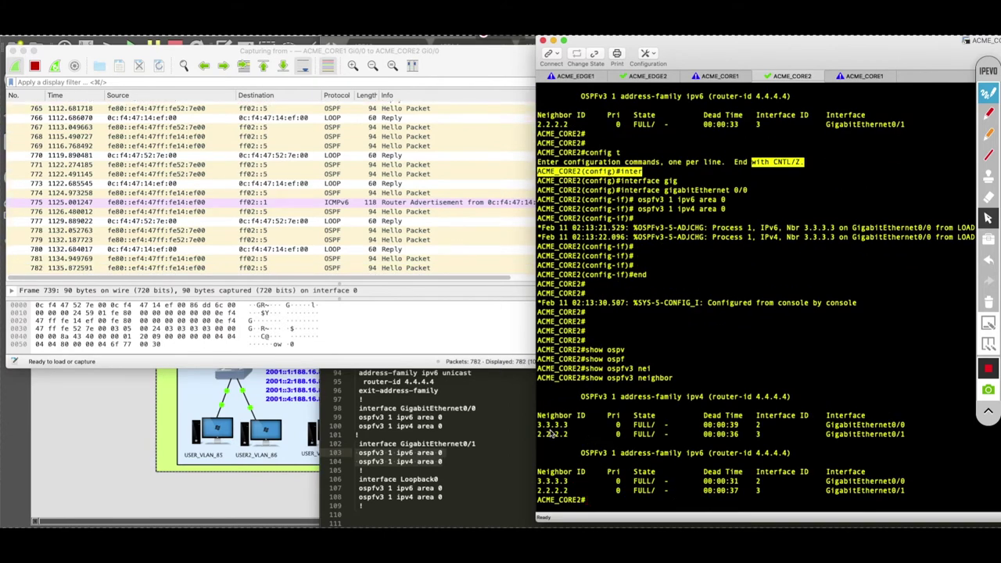
drag(538, 425, 569, 427)
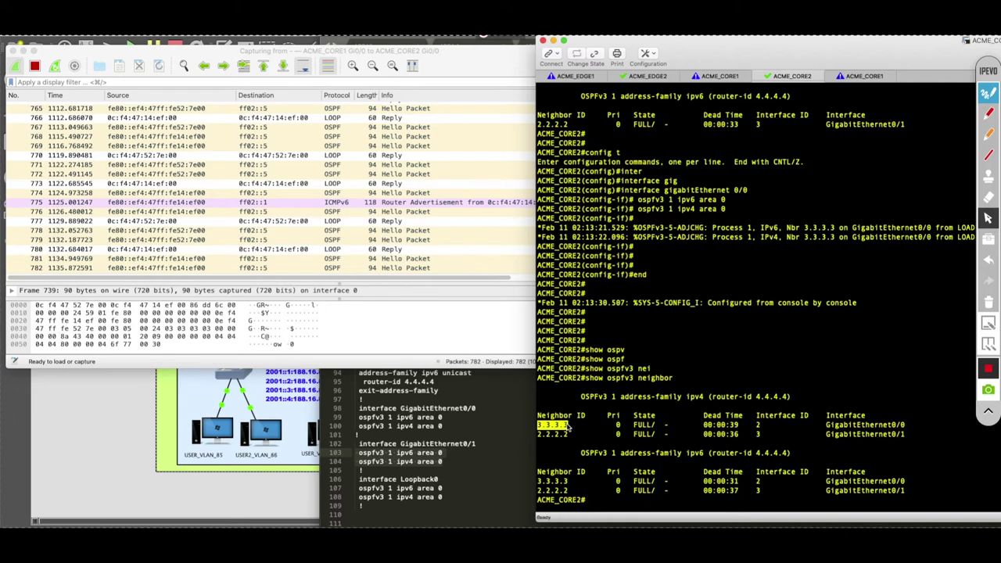
Step: Close the Wireshark capture window and put away the text editor to uncover the core topology beside the terminal
double_click(86, 50)
click(11, 51)
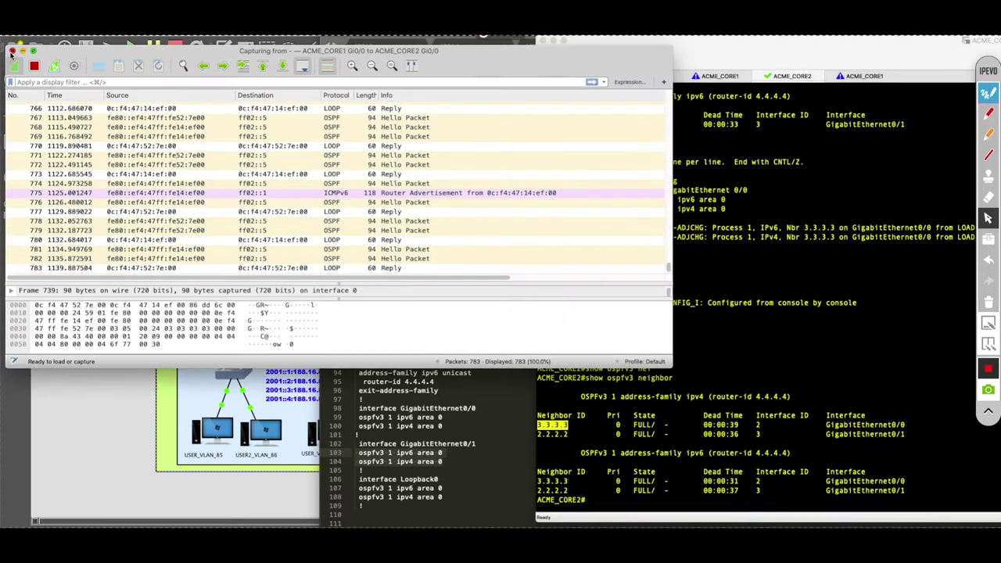
click(450, 286)
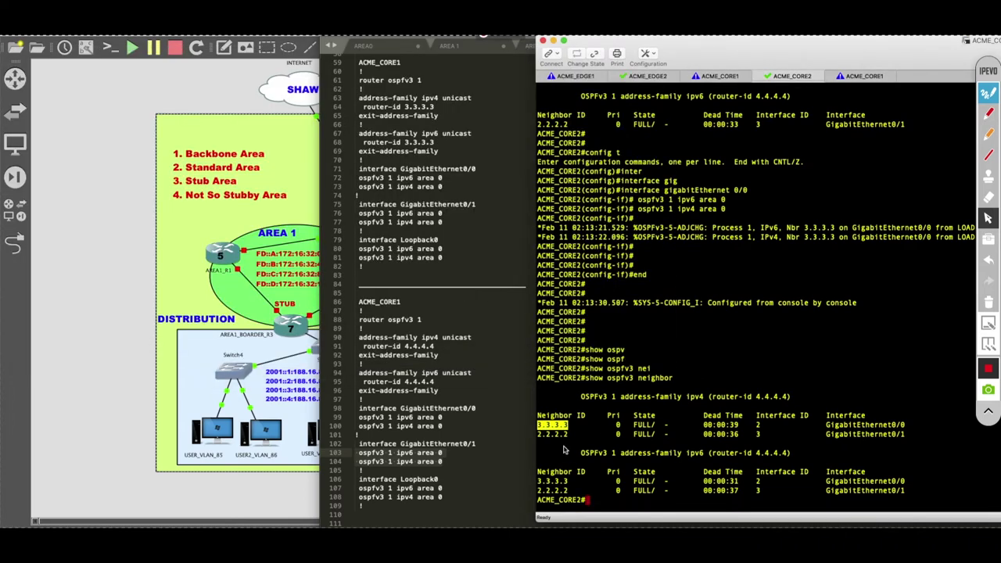
click(338, 37)
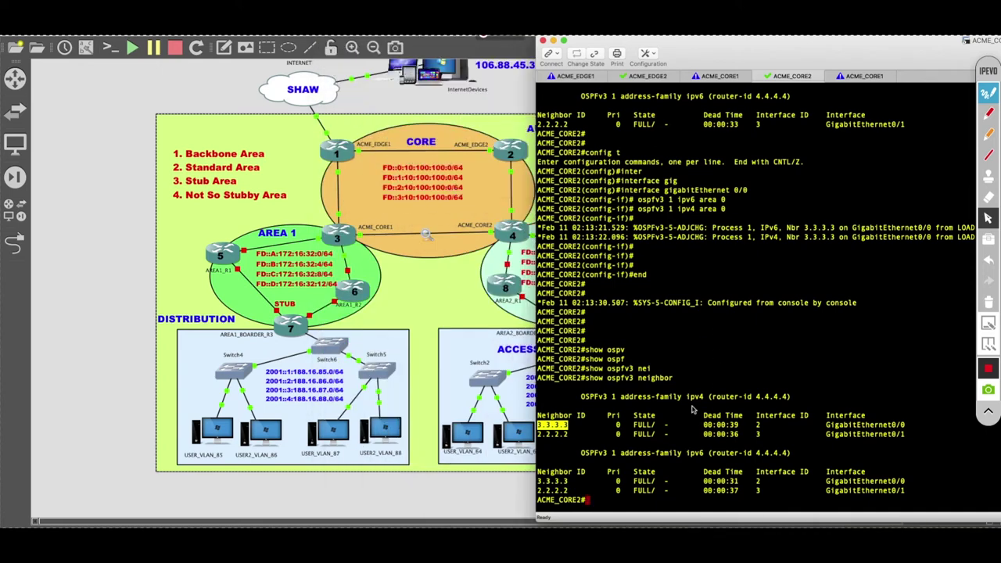
Step: Add blank prompt lines in the ACME_CORE2 terminal and highlight neighbor 3.3.3.3's state in the IPv4 neighbor table
key(Return)
key(Return)
key(Return)
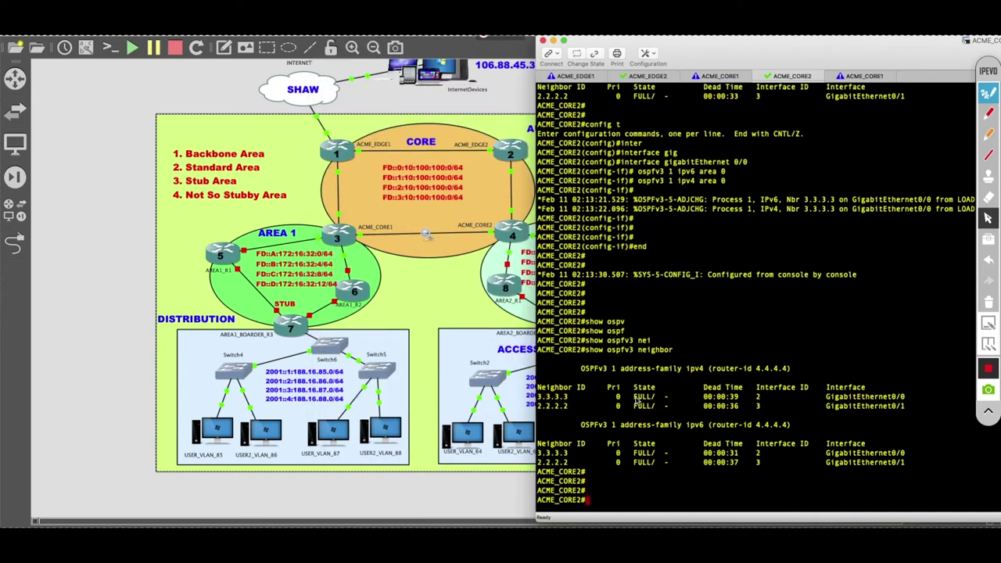
drag(633, 400, 668, 399)
Step: Display the configuration with show run interface gigabitEthernet 0/0 on ACME_CORE2 and highlight the ospfv3 network point-to-point line
text(show run inter)
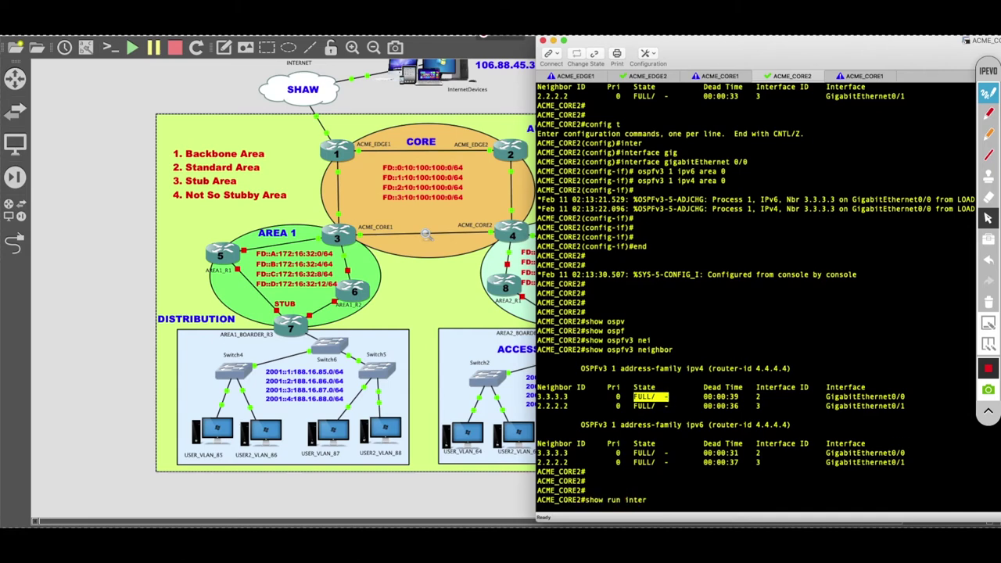
key(Tab)
text(gig)
key(Tab)
text(0/)
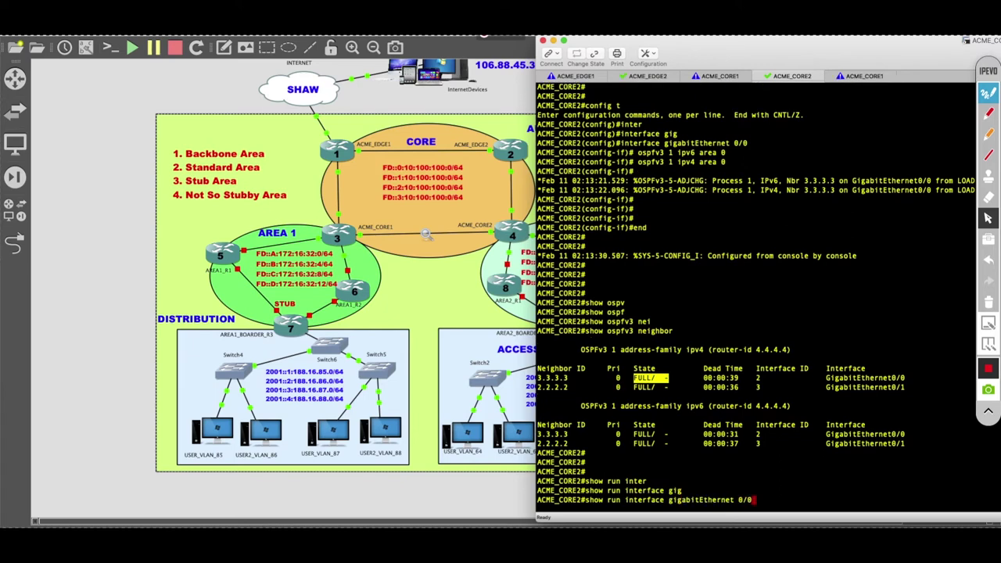
key(Return)
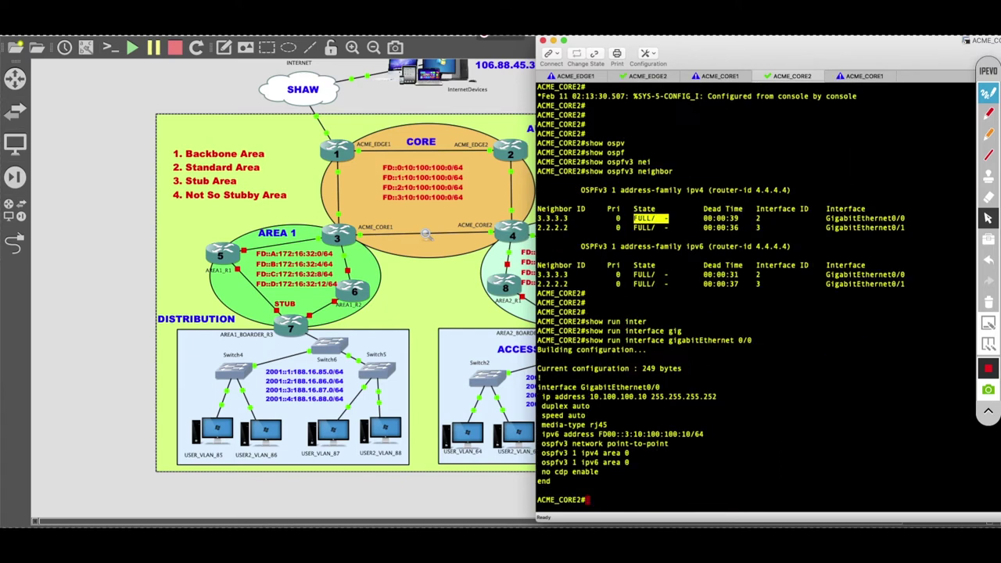
drag(542, 443, 671, 444)
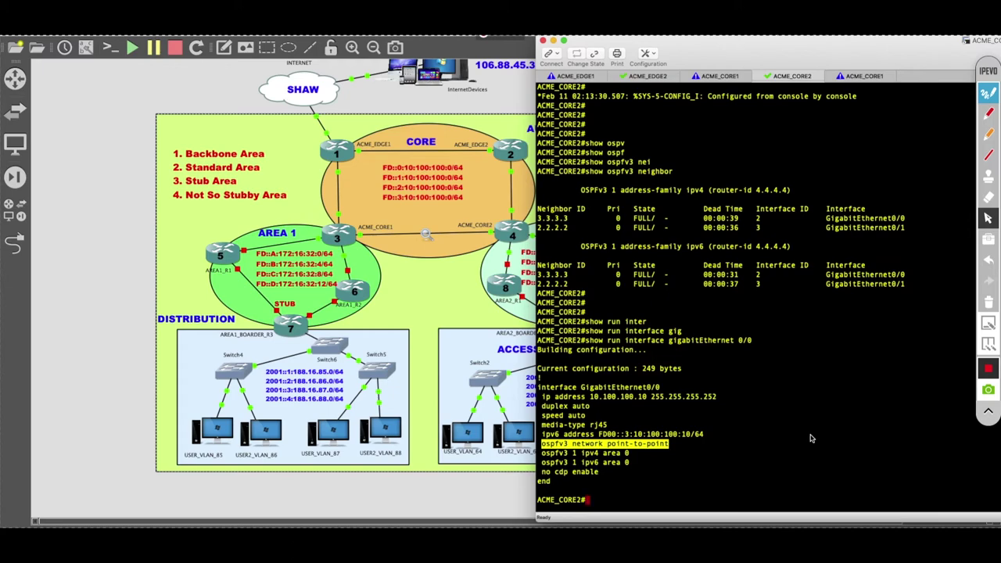
Step: Switch to the OSPF PDF and consult its OSPFv2/OSPFv3 comparison table, pointing out the all-DR/BDR destination address FF02::6
scroll(810, 439, up, 5)
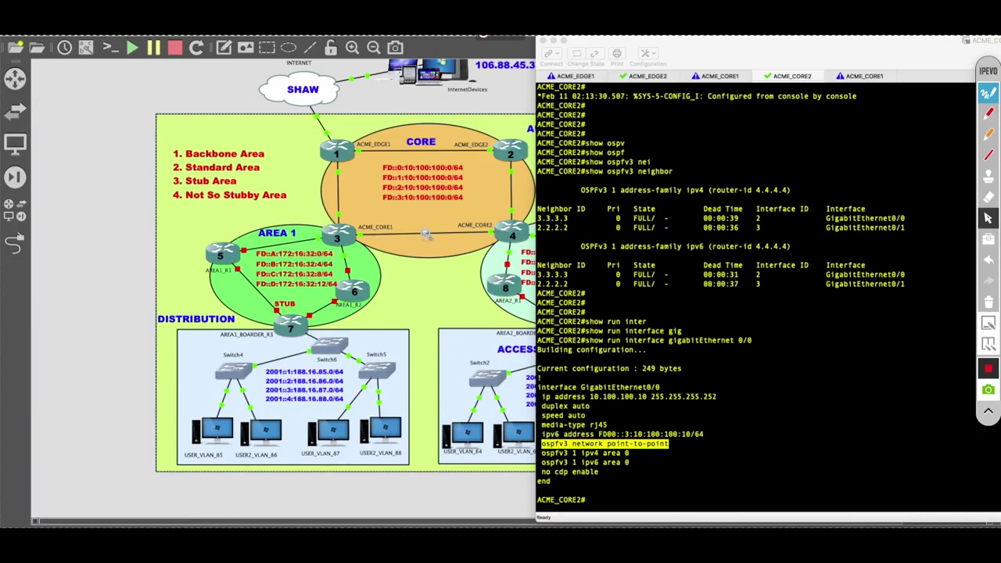
click(747, 520)
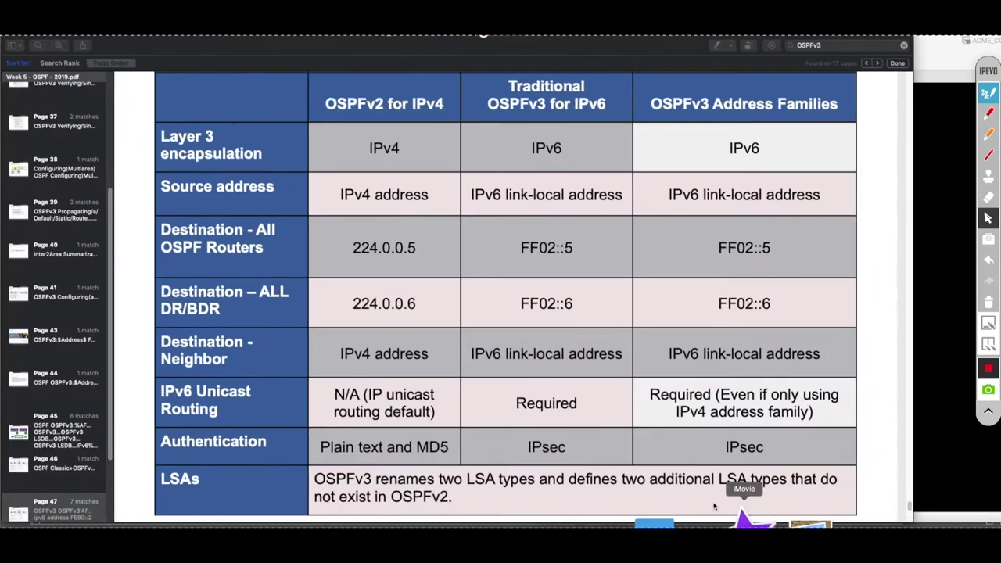
drag(584, 305, 520, 305)
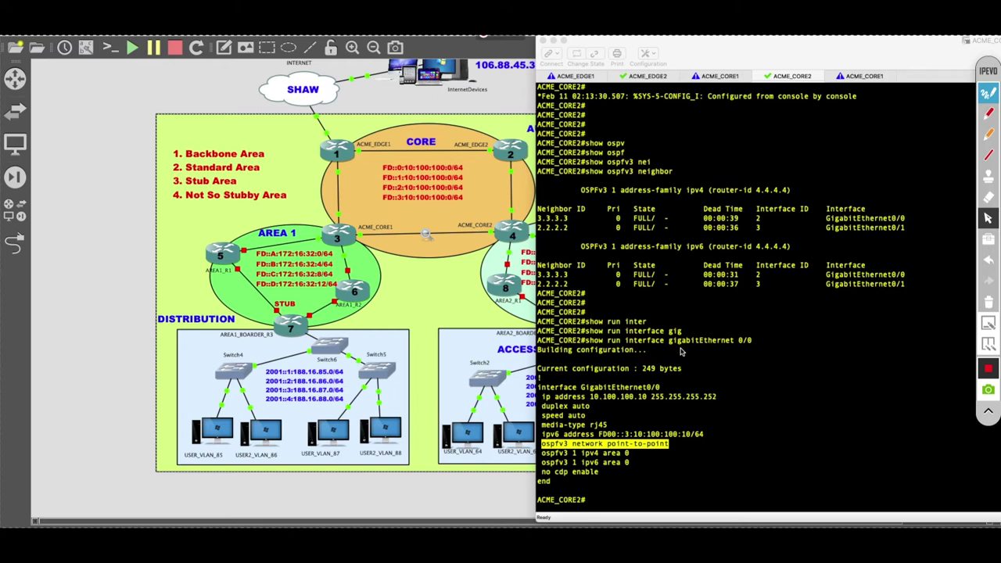
Step: Return to the ACME_CORE2 terminal, run show ospfv3 database, and page through the link-state listings
click(681, 352)
key(Return)
key(Return)
key(Return)
text(show o)
key(BackSpace)
key(BackSpace)
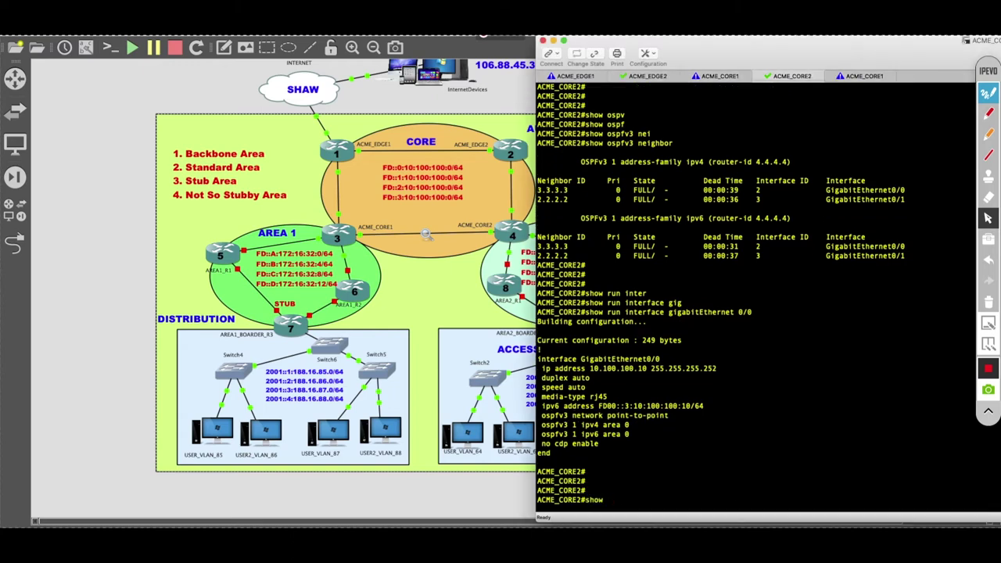
text(s)
key(Tab)
text(dast)
key(Tab)
key(BackSpace)
key(BackSpace)
text(t)
key(Tab)
key(Return)
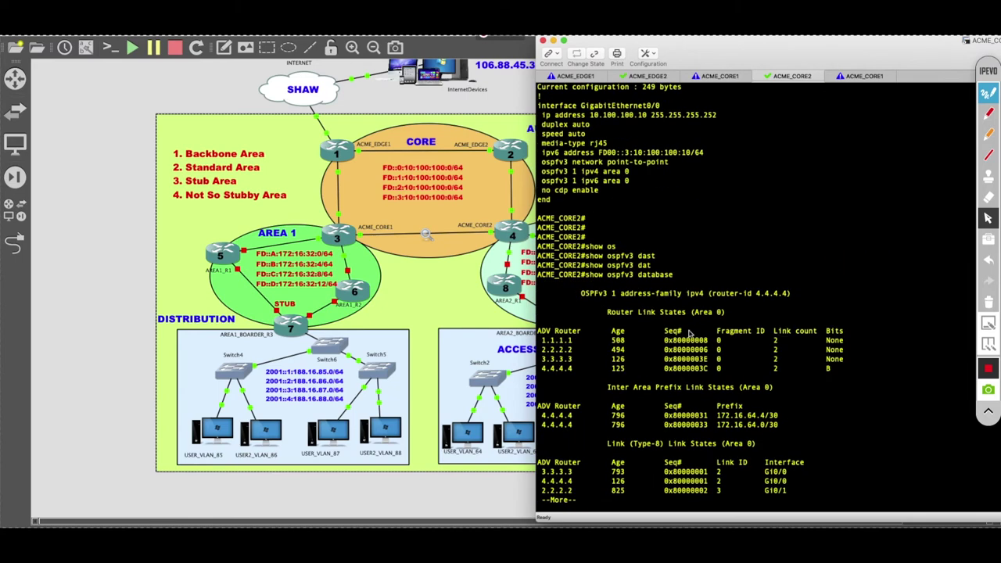
key(space)
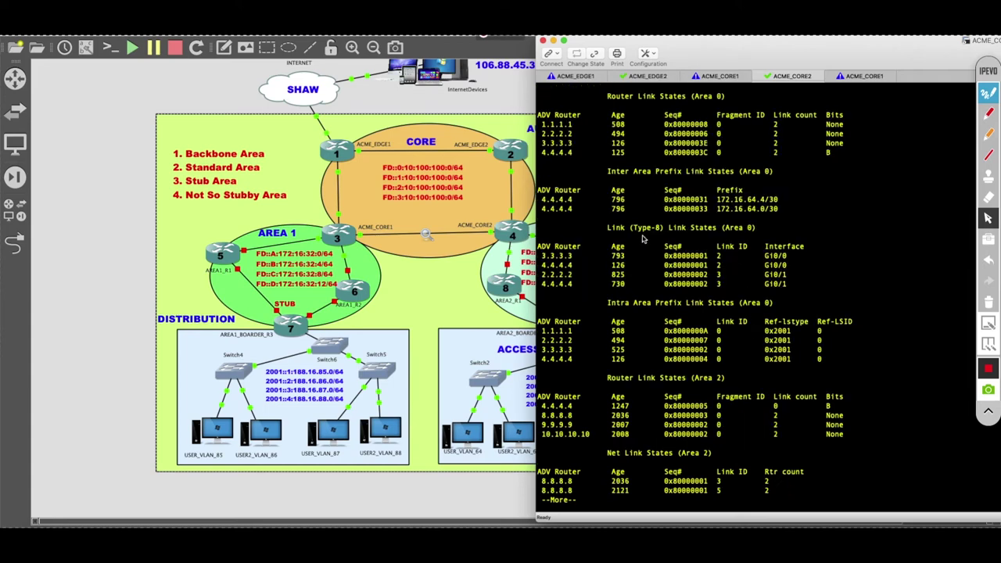
Step: Highlight the area 0 Link (Type-8) Link States table on ACME_CORE2, leave the listing, and run show ospfv3 ipv6 database link
drag(608, 228, 797, 291)
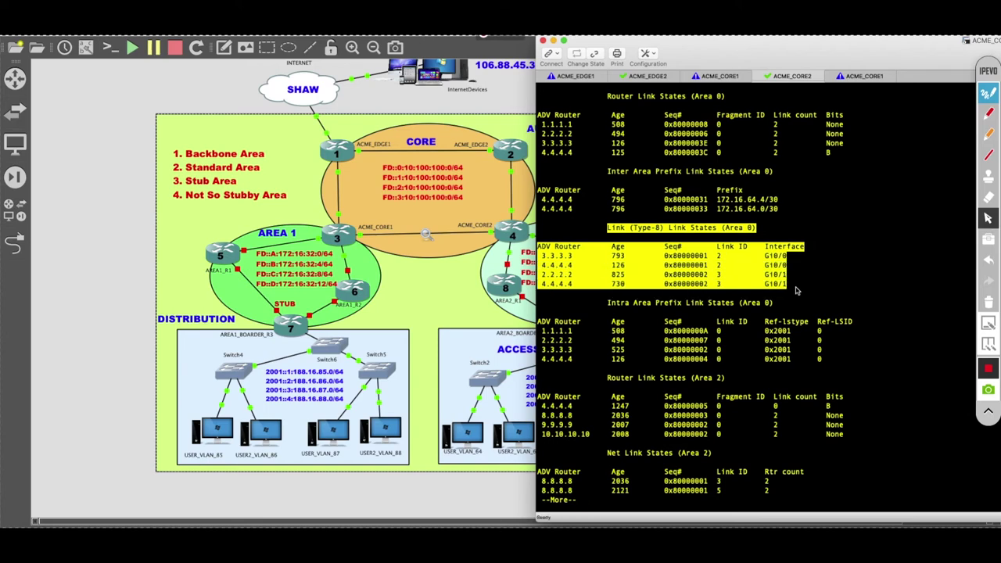
key(space)
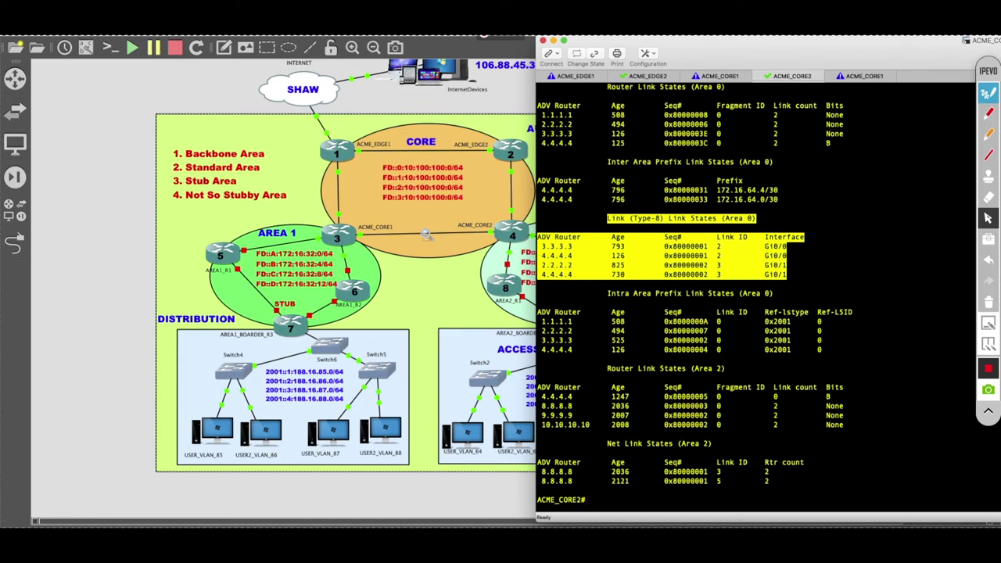
text(show osp)
key(Tab)
text(fv3 ip)
key(Tab)
text(v)
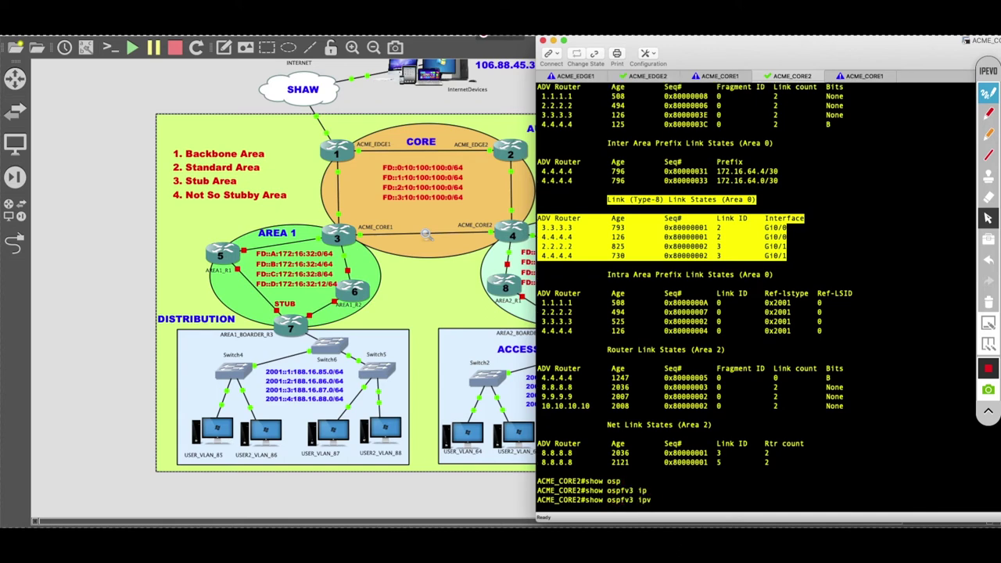
text(6 da)
key(Tab)
text(lin)
key(Tab)
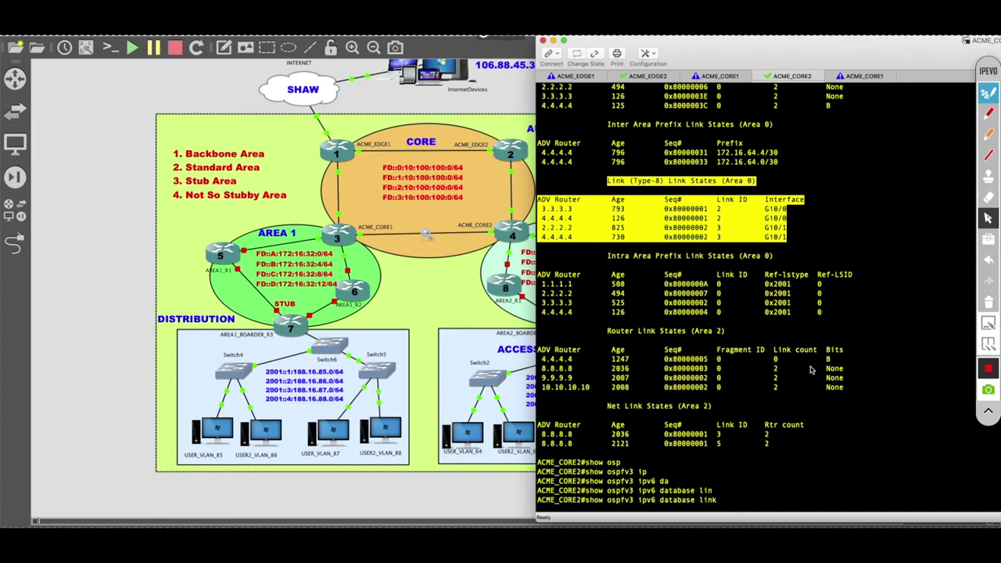
key(Return)
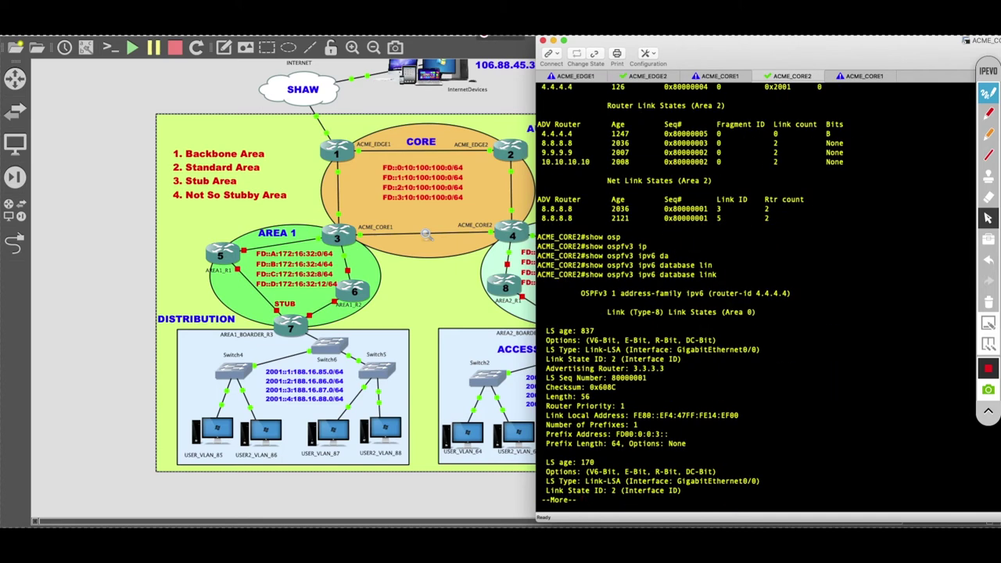
Step: Page through the IPv6 Link-LSA details, highlighting link-local addresses advertised by routers 3.3.3.3, 4.4.4.4 and 8.8.8.8
key(space)
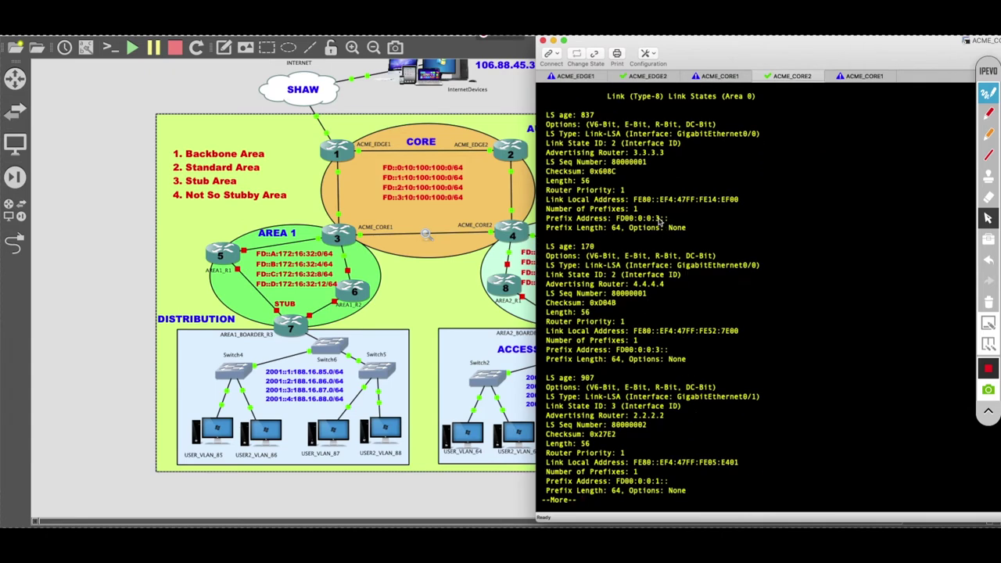
drag(633, 200, 740, 202)
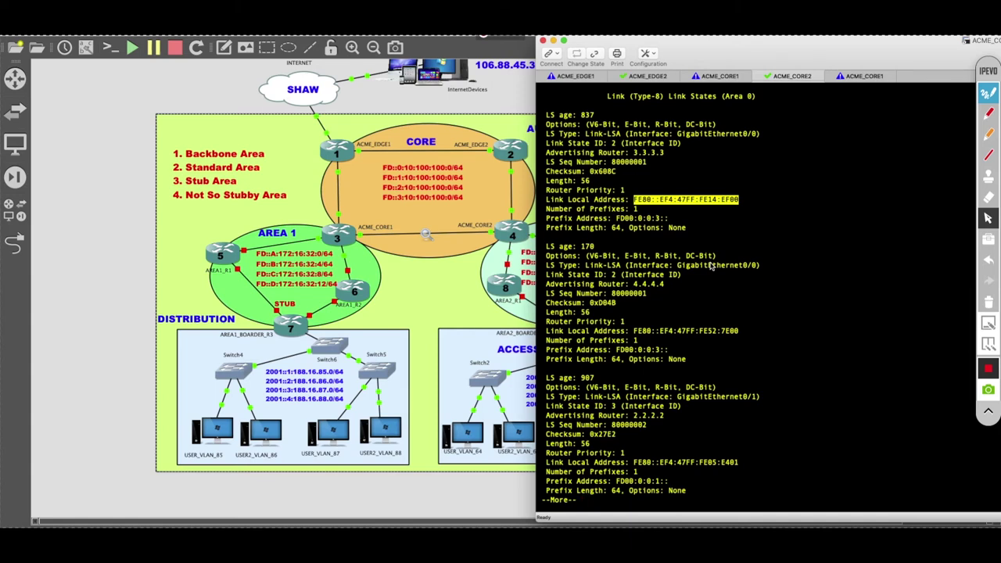
key(space)
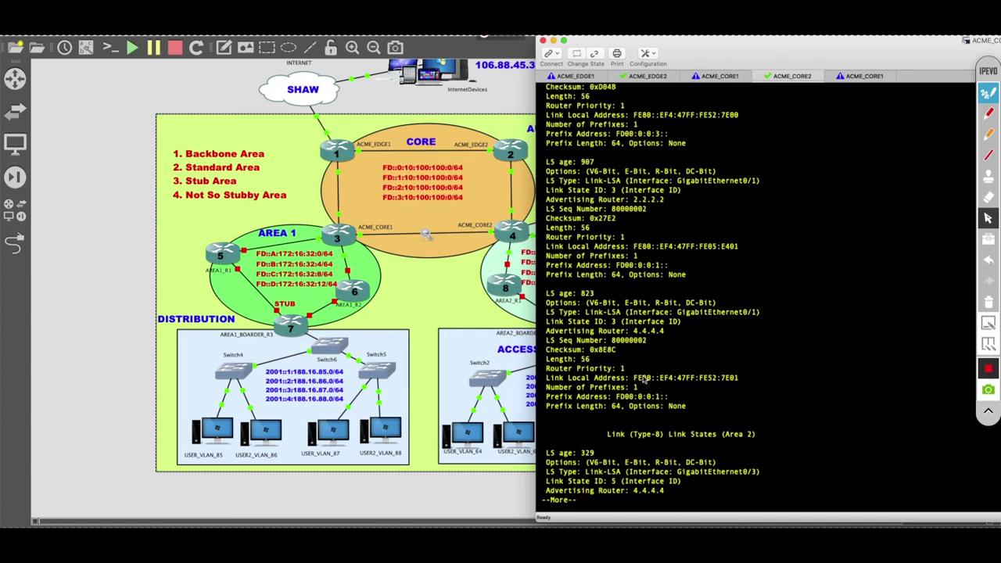
drag(636, 381, 741, 379)
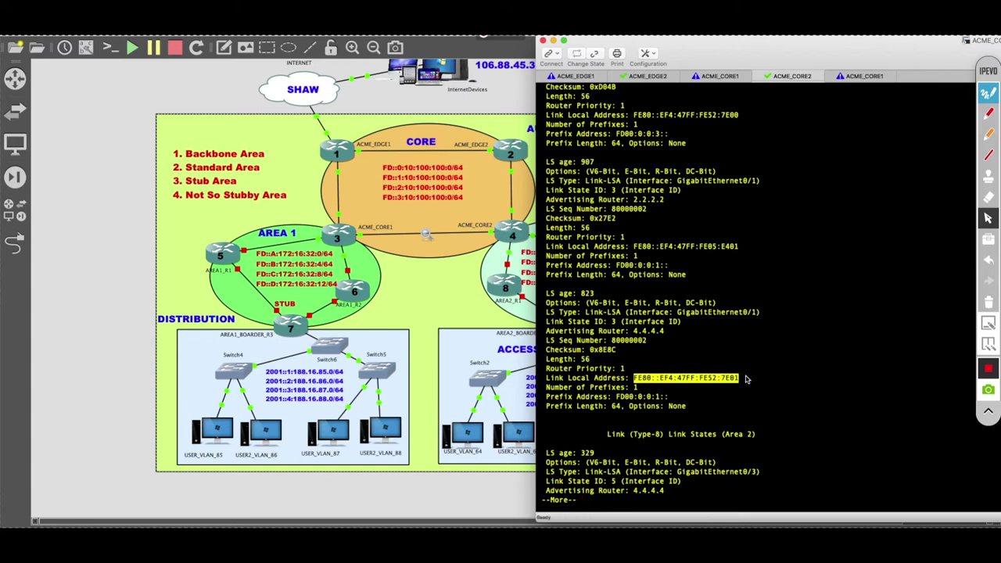
key(space)
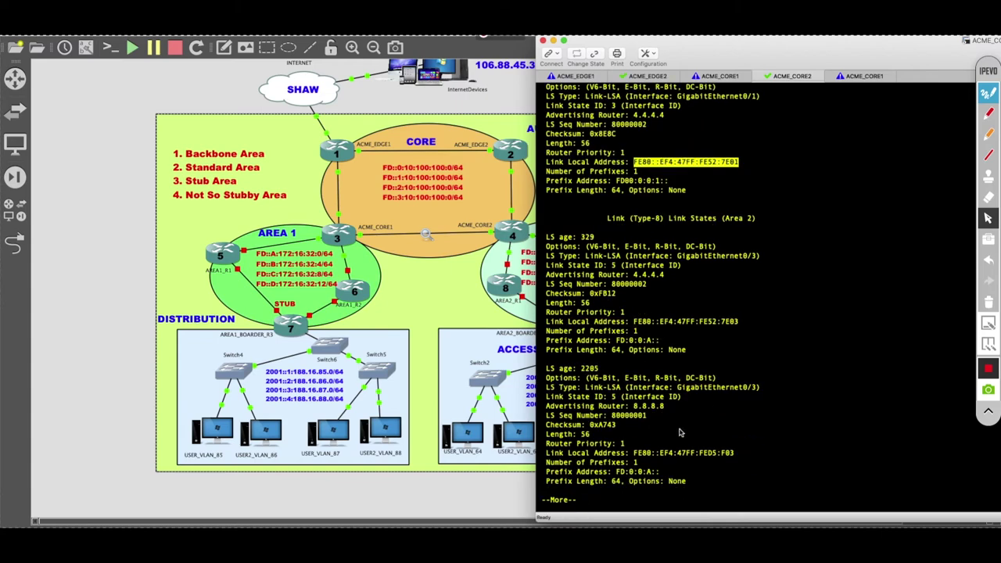
drag(633, 452, 735, 453)
key(space)
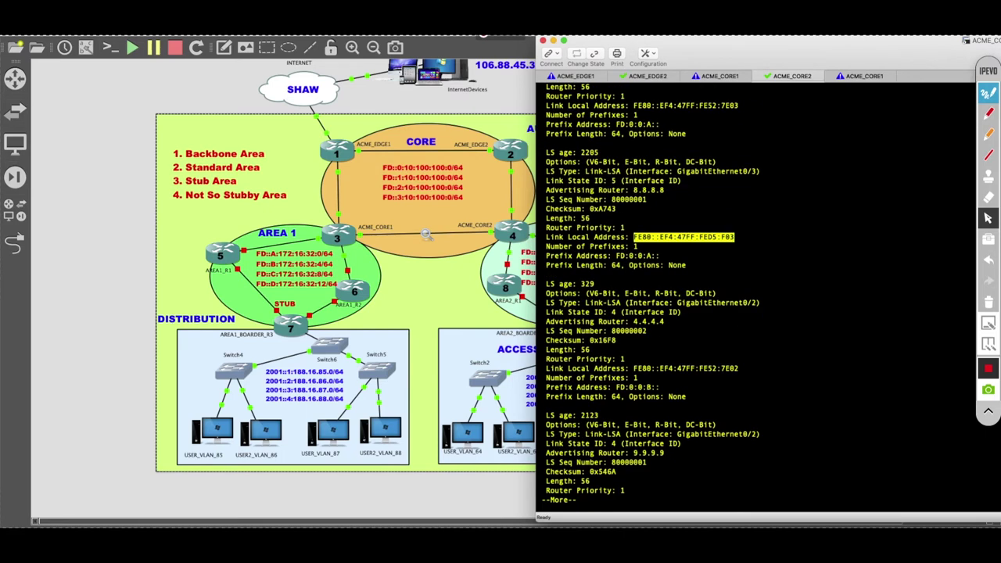
Step: Quit the Link-LSA listing, run show ospfv3 database, and highlight the address-family ipv4 heading
text(qshow )
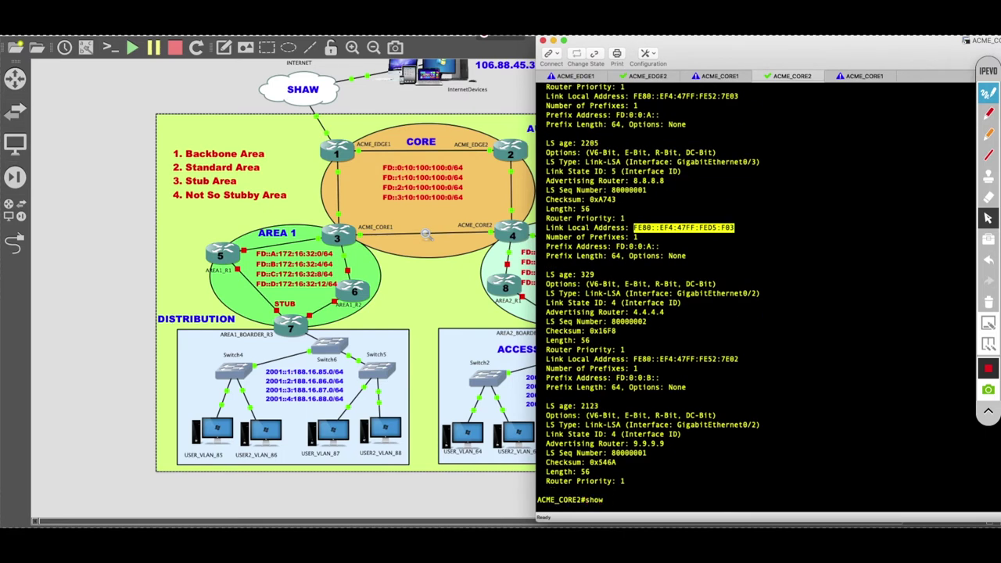
text(os)
key(Tab)
text(dat)
key(Tab)
key(Return)
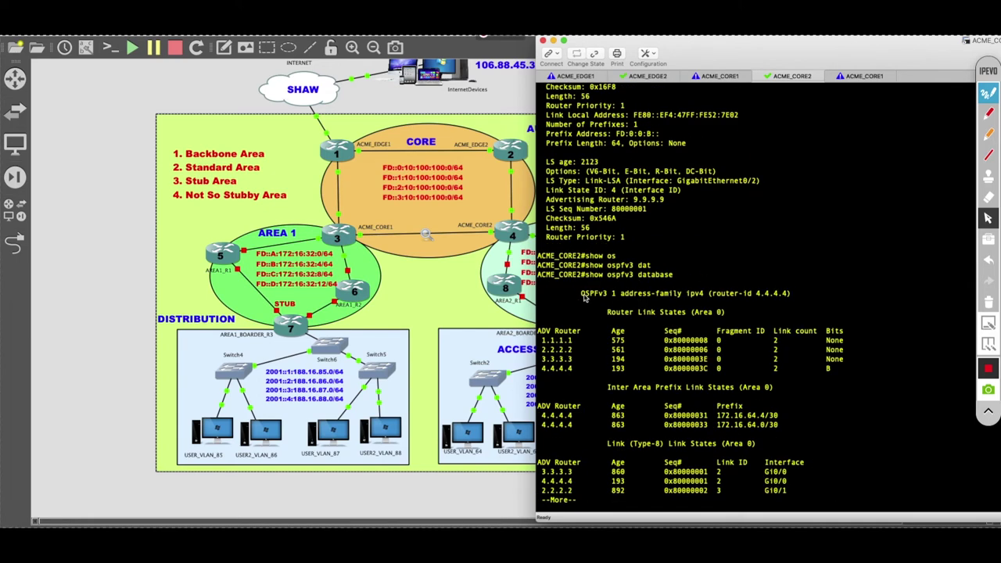
drag(581, 296, 694, 300)
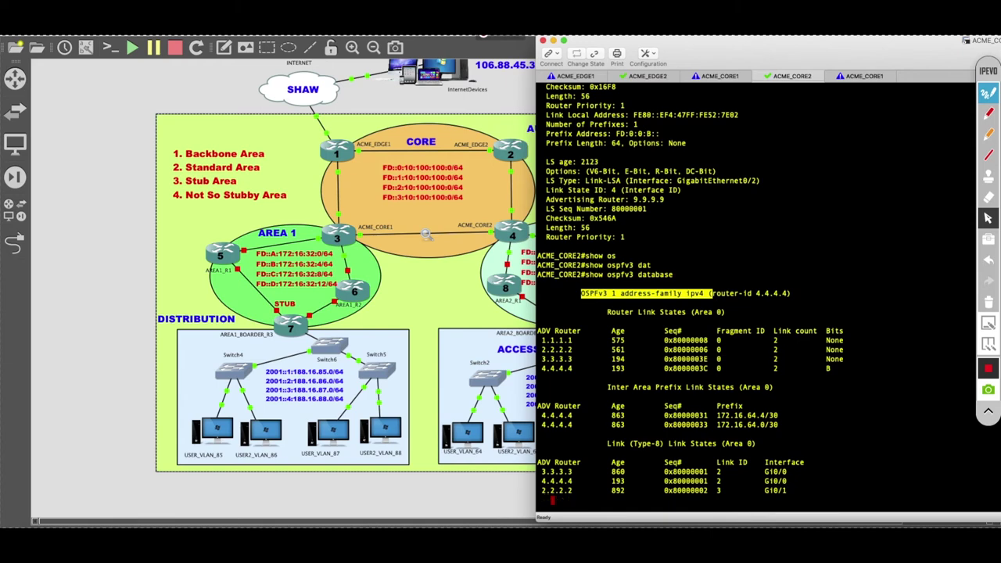
Step: Page through the full OSPFv3 database to its end, highlighting the address-family ipv6 heading
key(space)
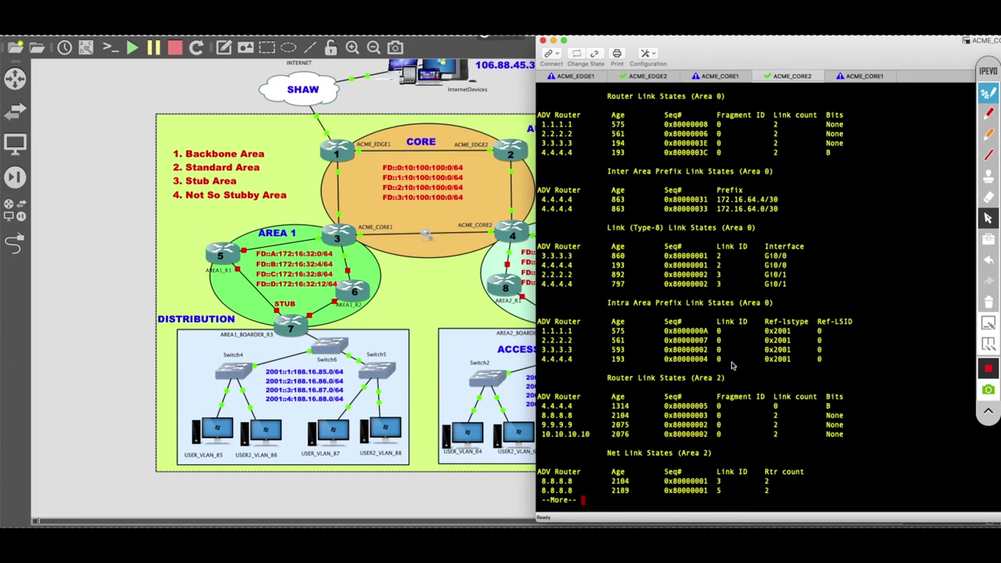
key(space)
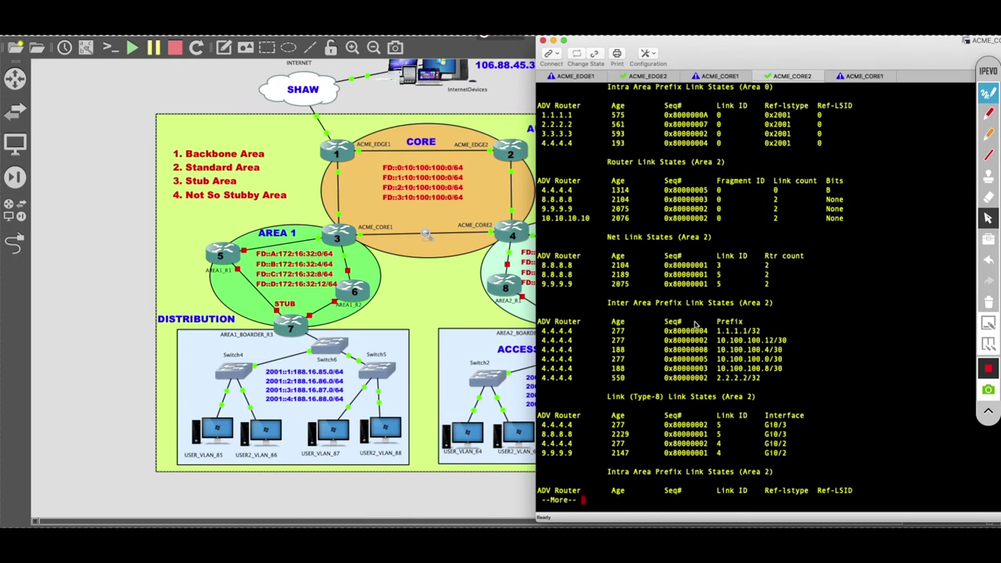
key(space)
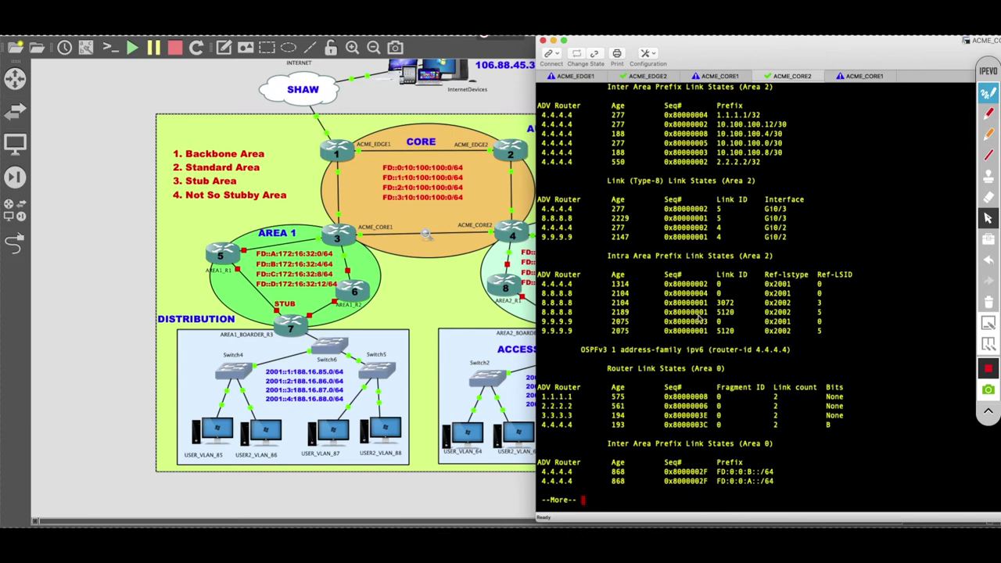
drag(579, 352, 794, 356)
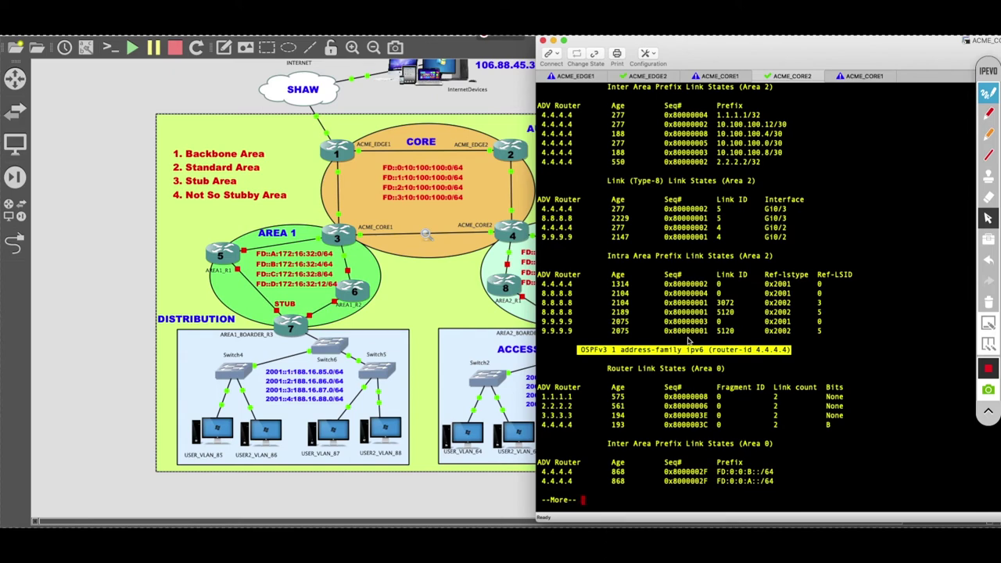
key(space)
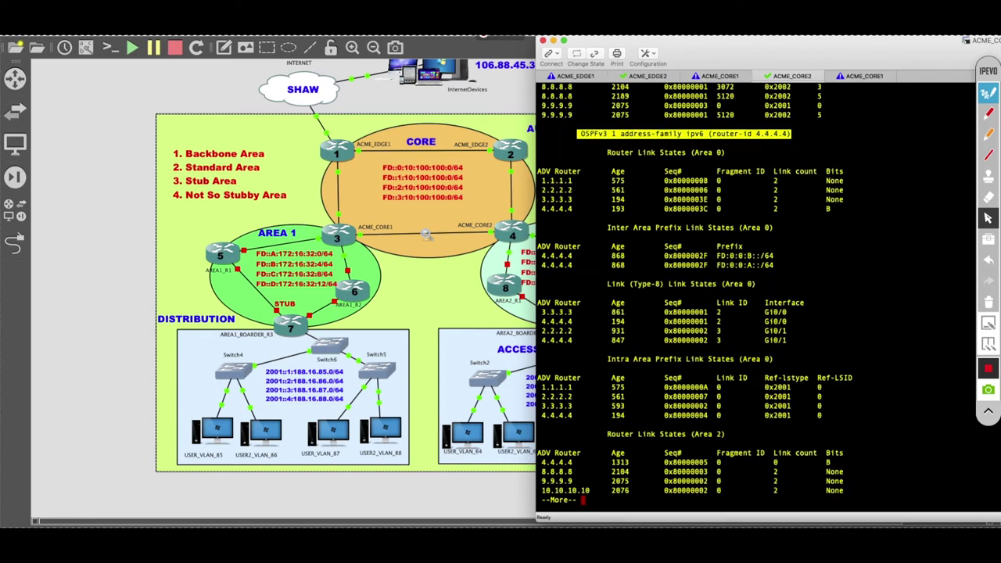
key(space)
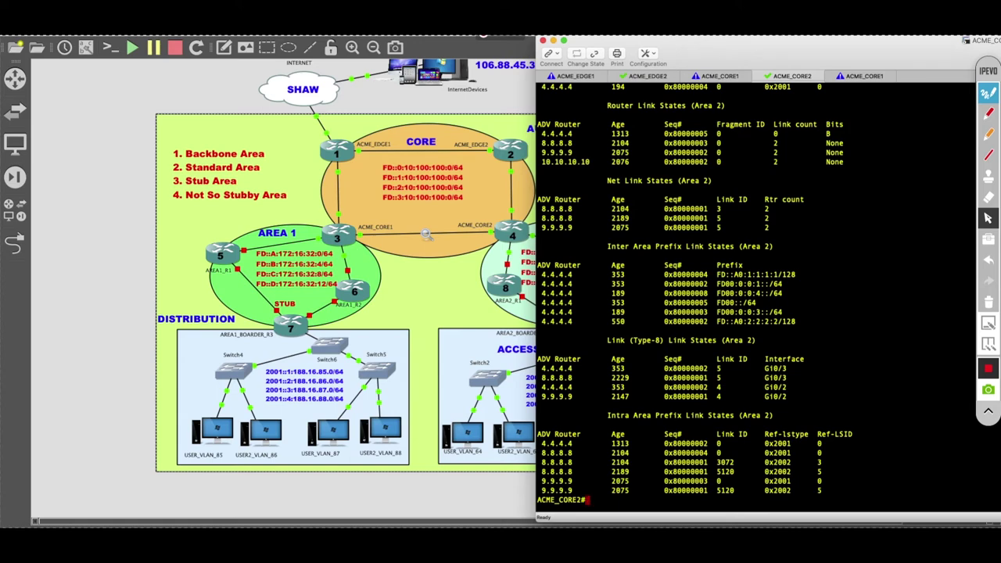
Step: Run show ip route on ACME_CORE2, page to the end, and highlight the OSPF routes for 1.1.1.1 and 2.2.2.2
text(show ip rou)
key(Tab)
key(Return)
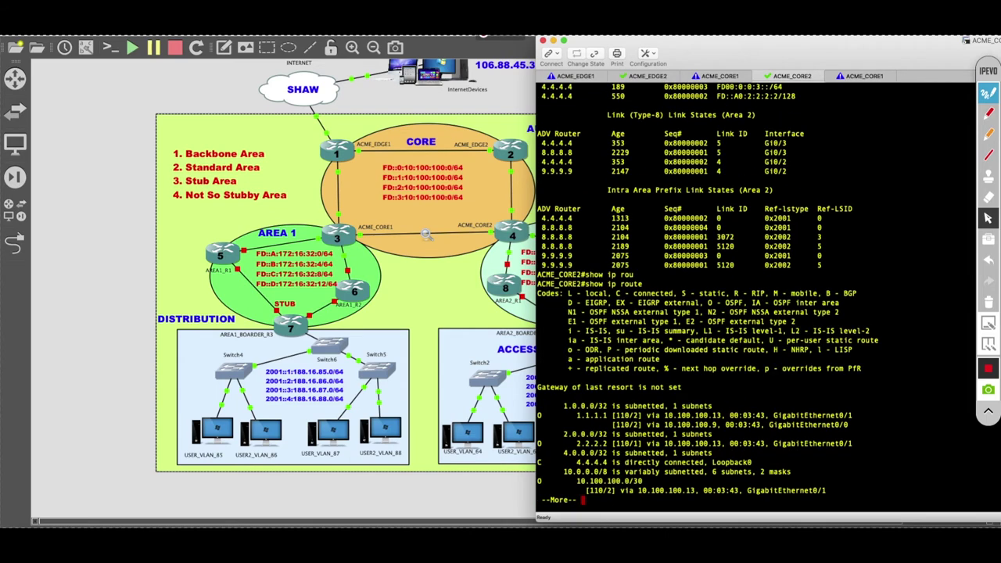
key(space)
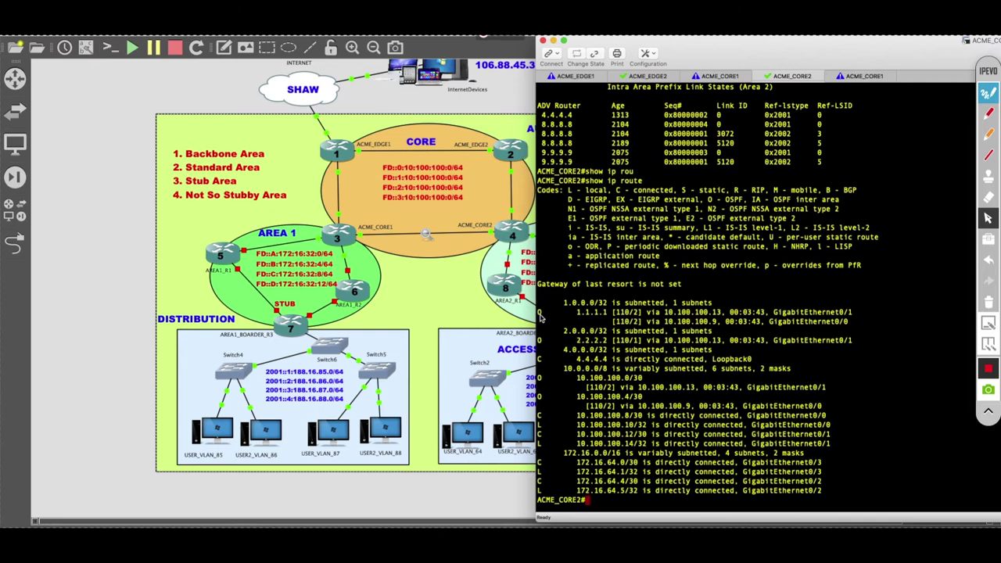
drag(538, 313, 546, 345)
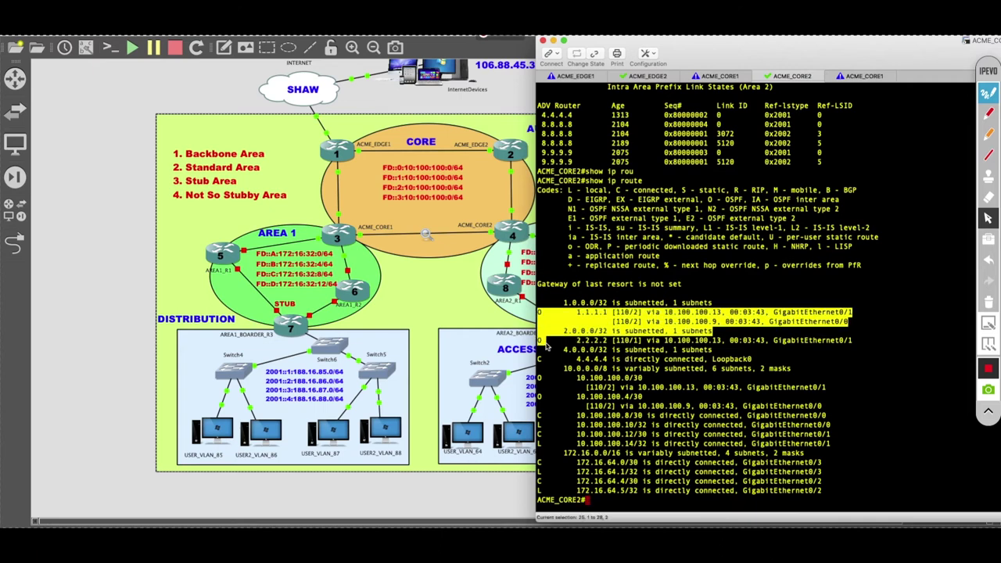
click(546, 322)
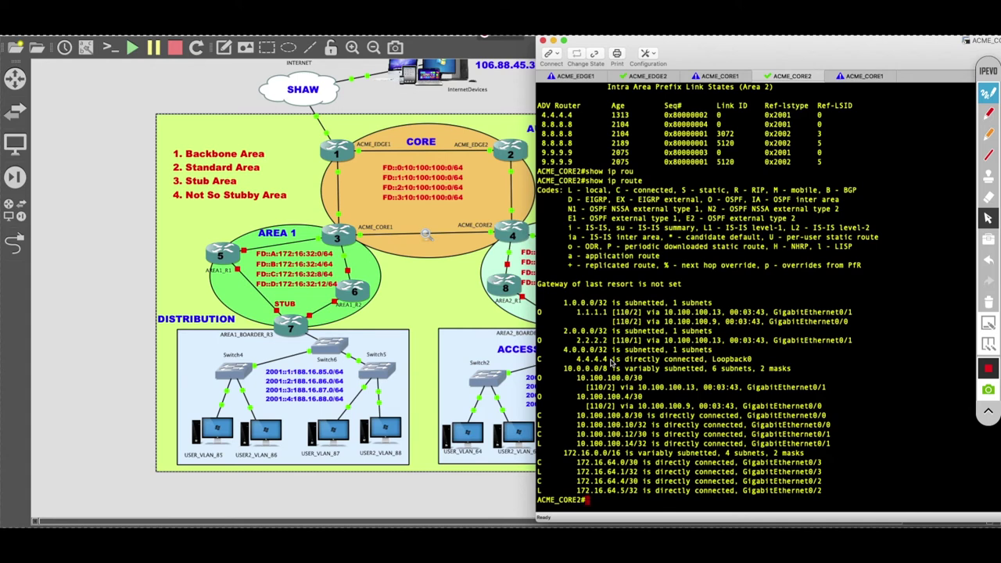
Step: Display the IPv6 routing table on ACME_CORE2, correcting the mistyped show ip6 route to show ipv6 route
text(show ip rou)
text(6)
key(Return)
key(Up)
key(Left)
key(Left)
key(Left)
key(Left)
text(v)
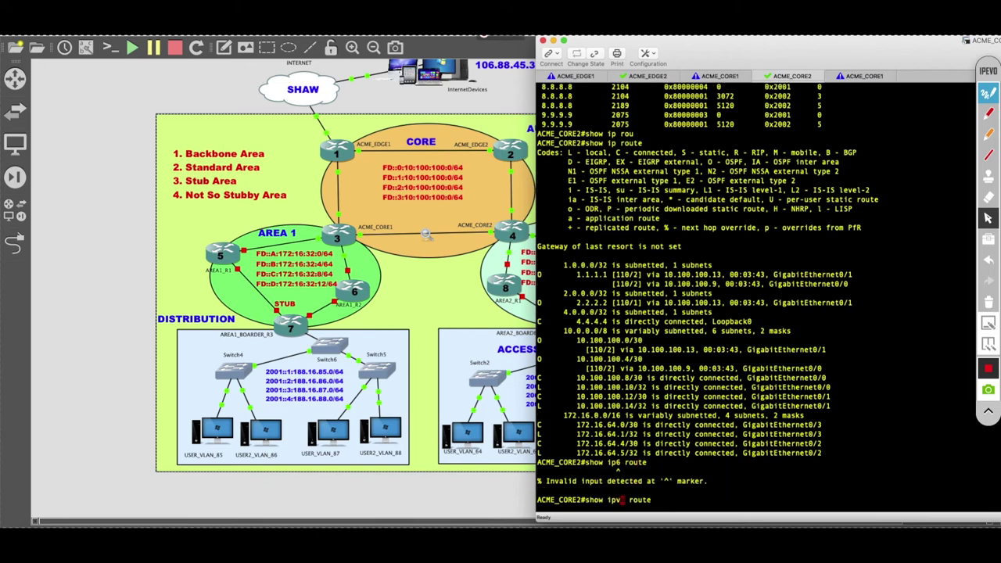
key(Return)
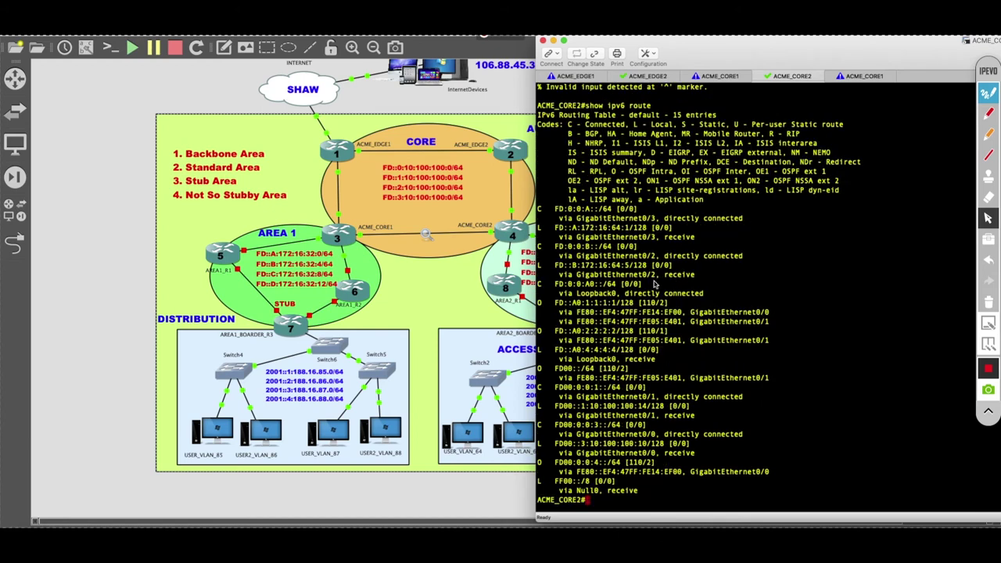
Step: Run show ipv6 route ospf on ACME_CORE2 and highlight the listed OSPF routes
key(Up)
text(osp)
key(Tab)
key(Return)
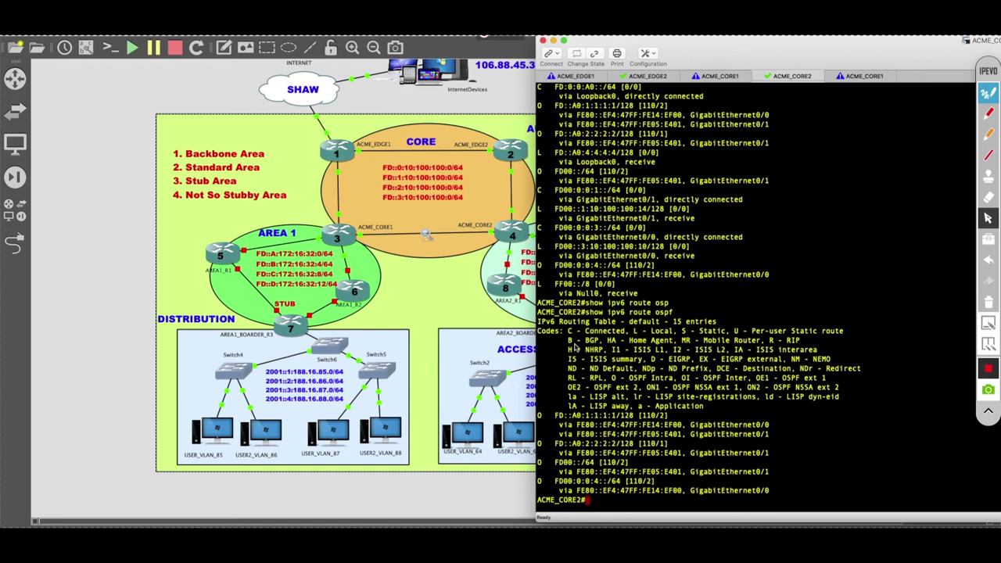
drag(542, 417, 772, 505)
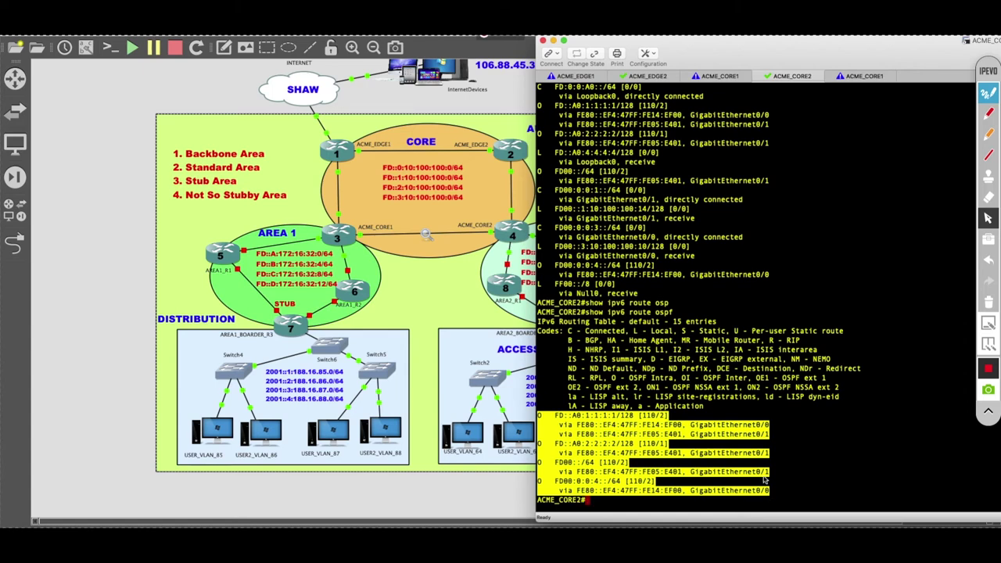
click(764, 478)
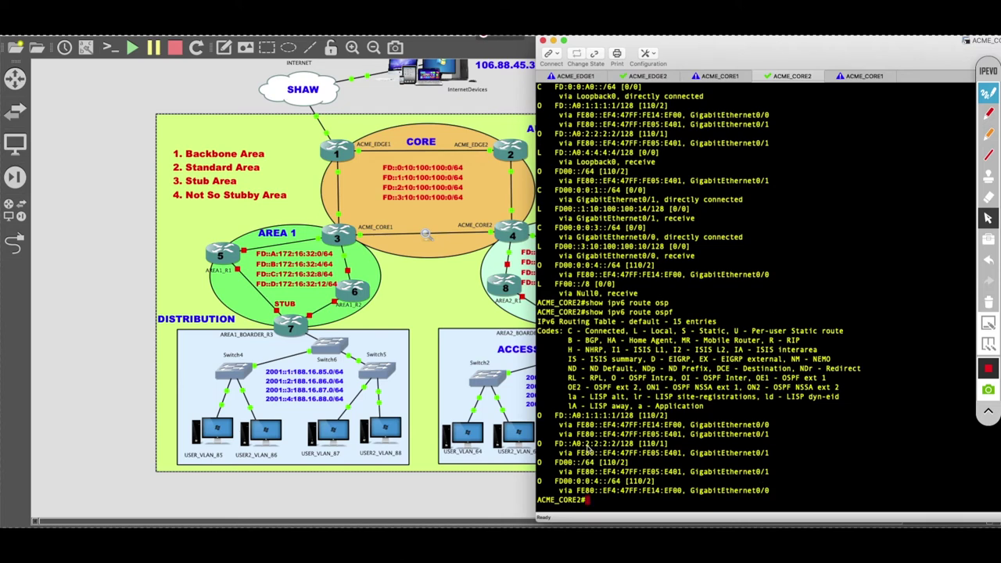
Step: Switch to the ACME_CORE1 session and exit interface configuration mode with end
click(730, 76)
text(end)
key(Return)
key(Return)
Step: Display the loopback configuration on ACME_CORE1 with show run interface loopback 0, fixing the mistyped interface keyword
text(show)
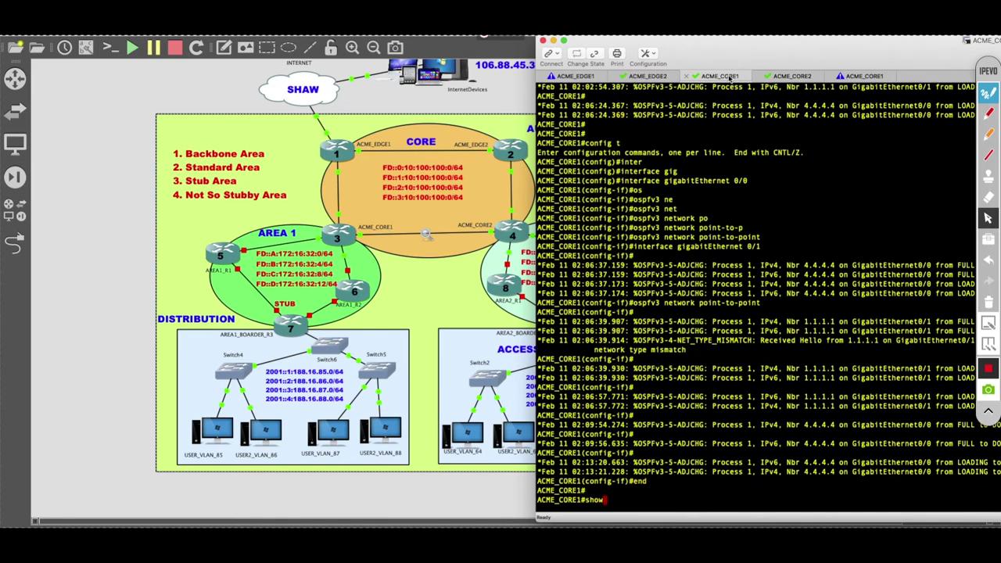
text( run itner)
key(Tab)
text(loo)
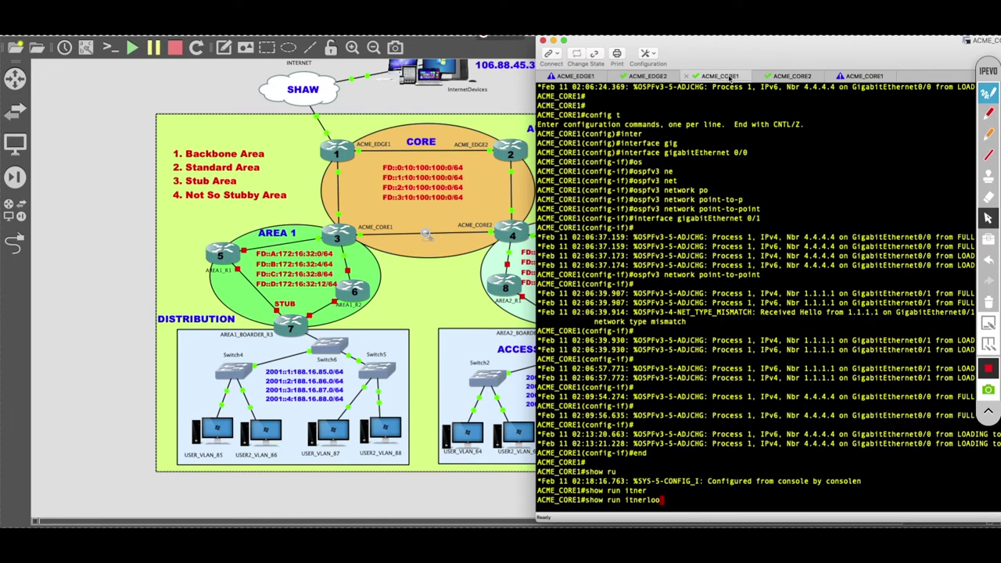
key(Tab)
key(BackSpace)
key(BackSpace)
key(BackSpace)
key(BackSpace)
key(BackSpace)
key(BackSpace)
key(BackSpace)
text(nter)
key(Tab)
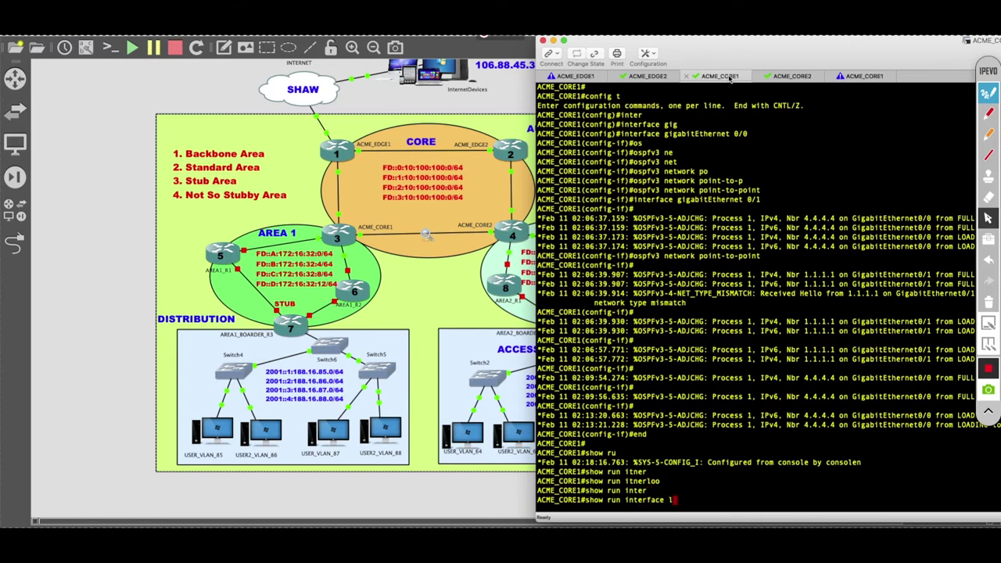
text(loo)
key(Tab)
text(0)
key(Return)
Step: Enter configuration mode for interface Loopback0 on ACME_CORE1 and assign it the IPv6 address FD::A0:3:3:3:3/64
text(config t)
key(Return)
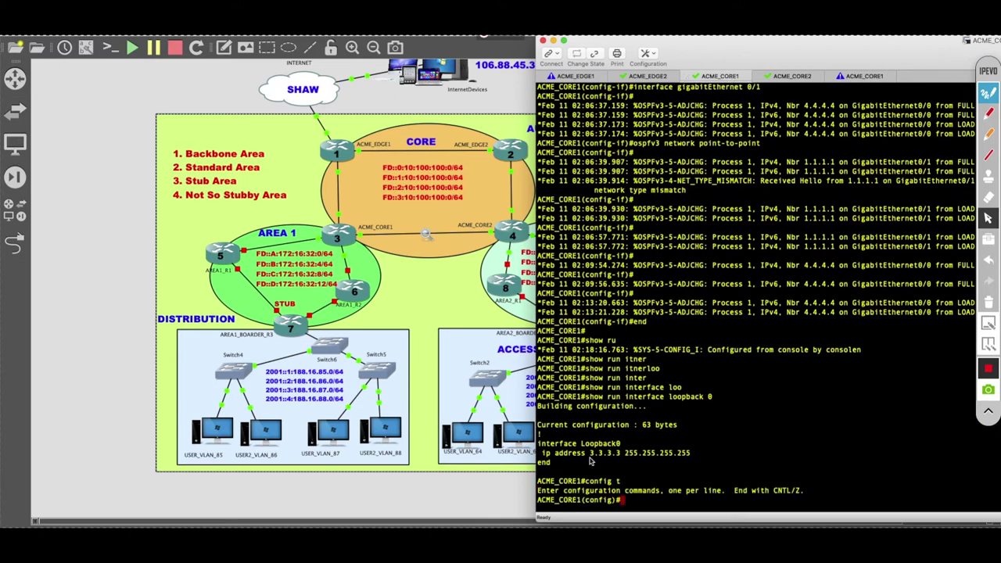
text(interface Loopback0)
key(Return)
text(ipv6 add)
key(Tab)
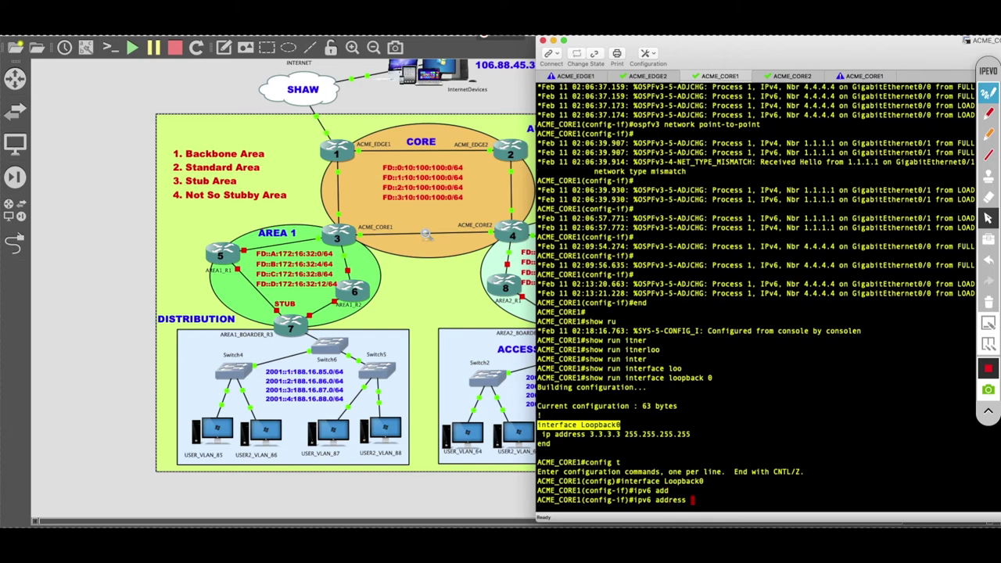
text(FD)
text(:)
text(:A)
text(0:3:3:3)
text(3)
text(:3:3/64)
key(Return)
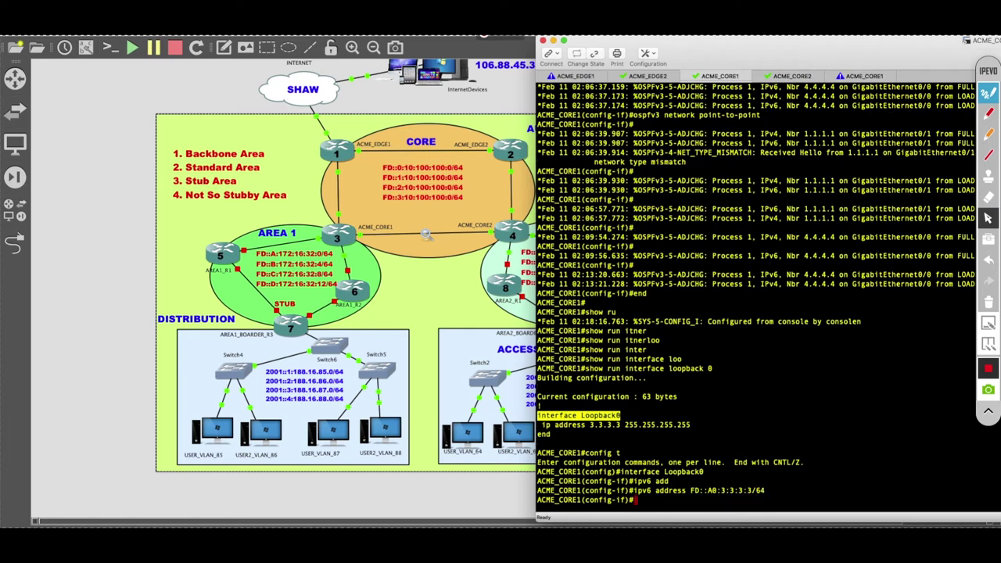
Step: List the options available for the ospfv3 1 command on ACME_CORE1's Loopback0 using the inline help
key(BackSpace)
key(BackSpace)
text(ospfv3 1 a)
key(Tab)
text(1 ar)
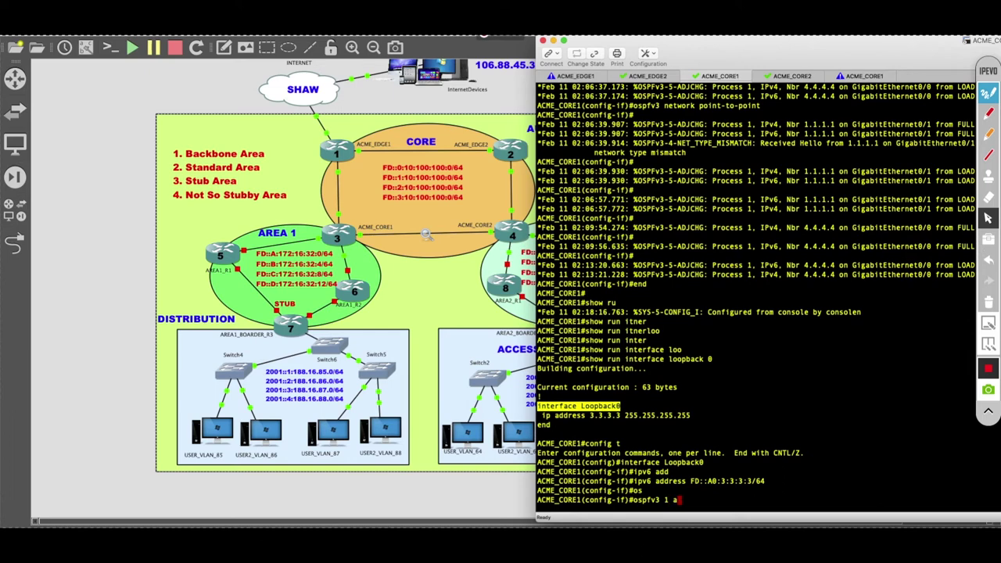
key(Tab)
key(BackSpace)
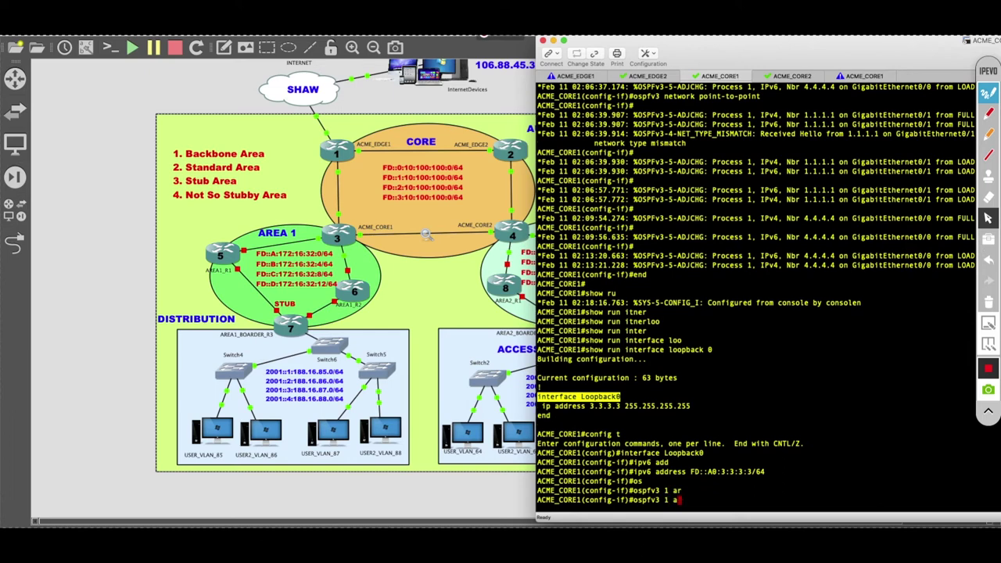
key(Tab)
key(BackSpace)
key(BackSpace)
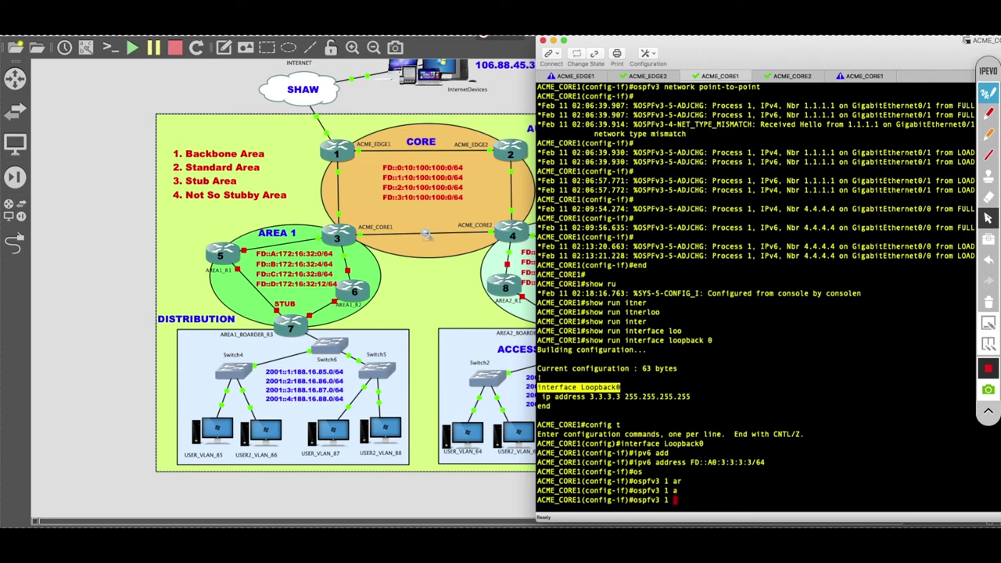
text(?)
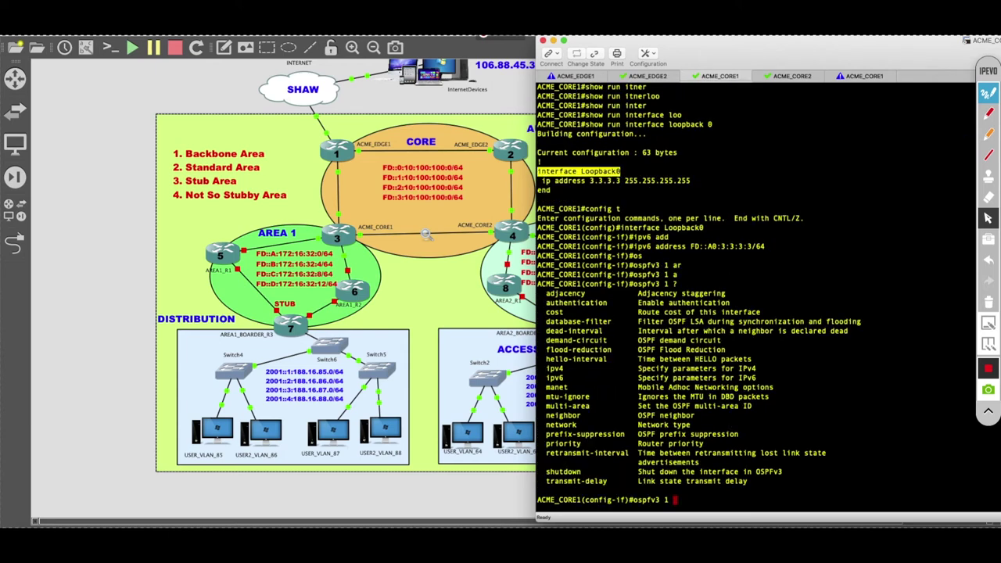
Step: Enable OSPFv3 process 1 in area 0 on Loopback0 for both the ipv4 and ipv6 address families
text(ip)
key(Tab)
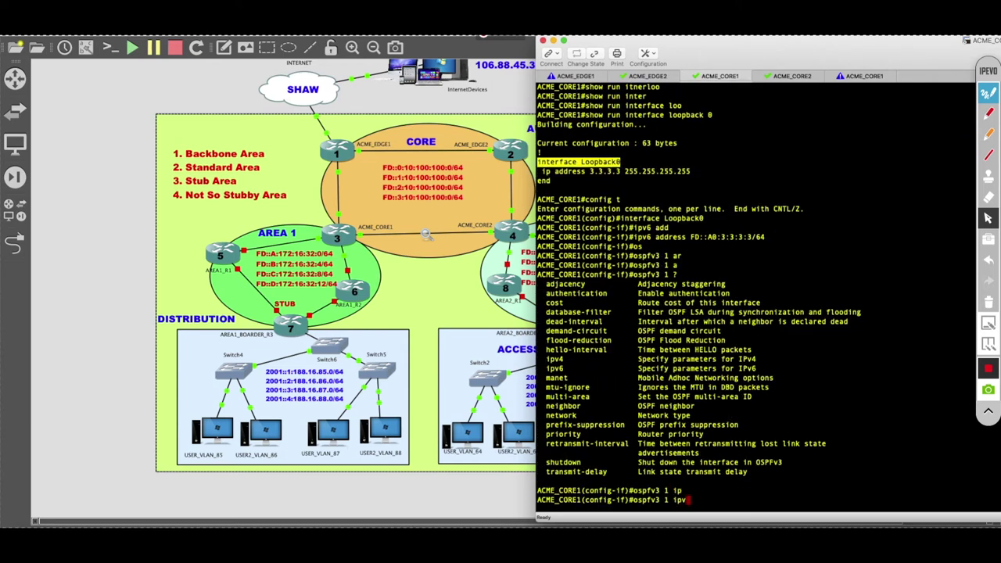
text(v4 ar)
key(Tab)
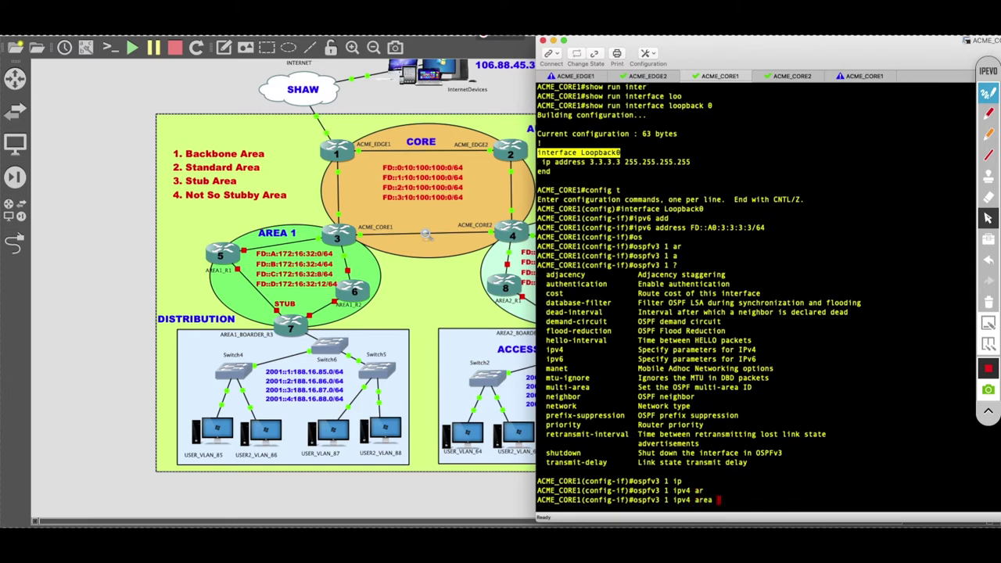
text(0)
key(Tab)
click(701, 500)
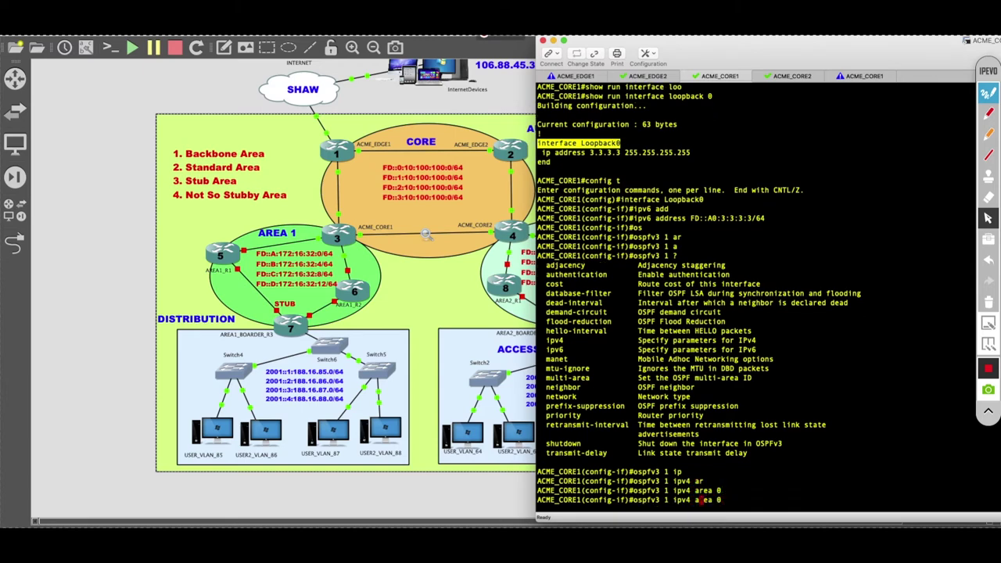
key(BackSpace)
text(6)
key(Return)
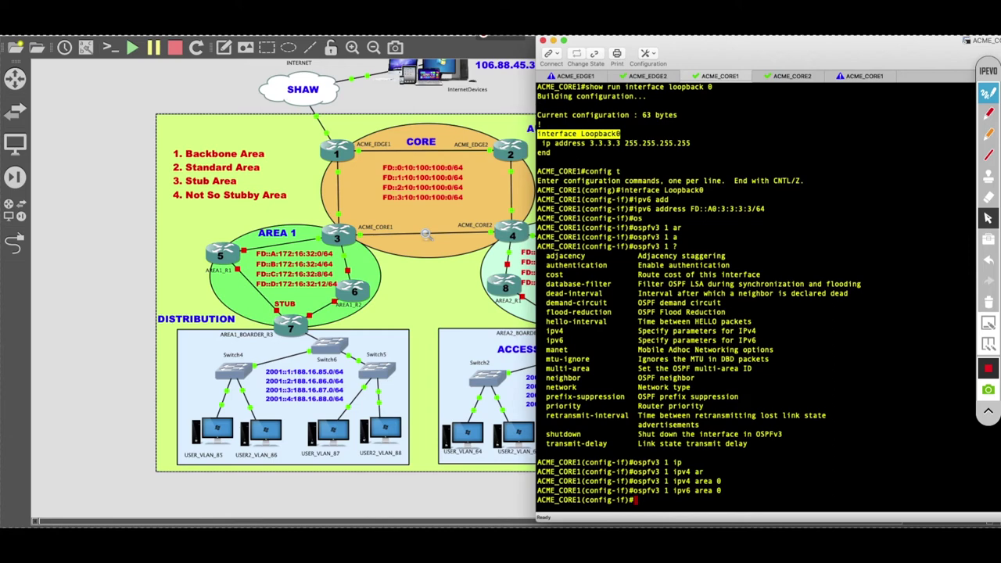
Step: Exit configuration mode on ACME_CORE1 and save the configuration with wr
text(end)
key(Return)
key(Return)
text(wr)
key(Return)
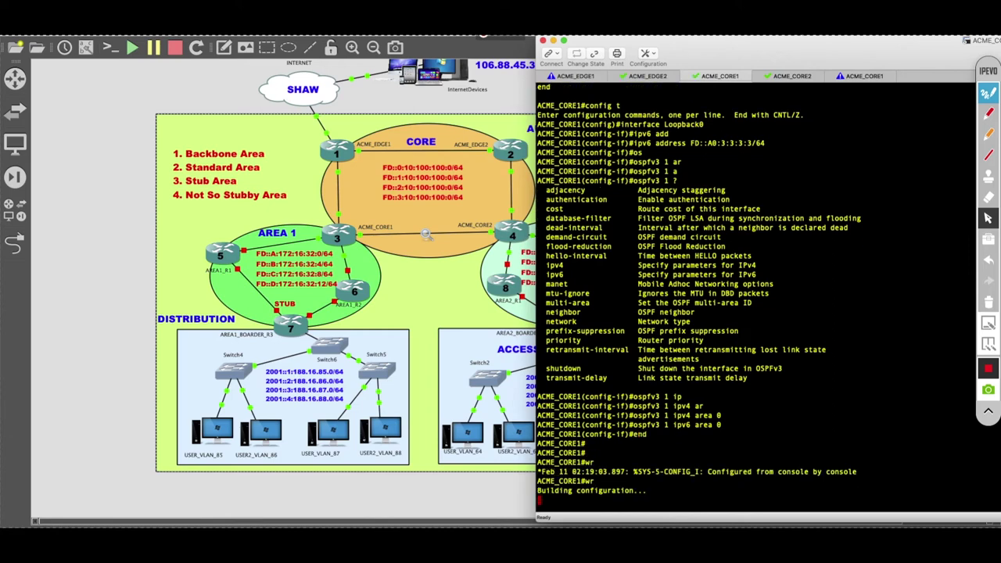
Step: Rerun show ipv6 route ospf on ACME_CORE2 until the table refreshes, and highlight the FD::A0:3:3:3:3/128 route
click(795, 78)
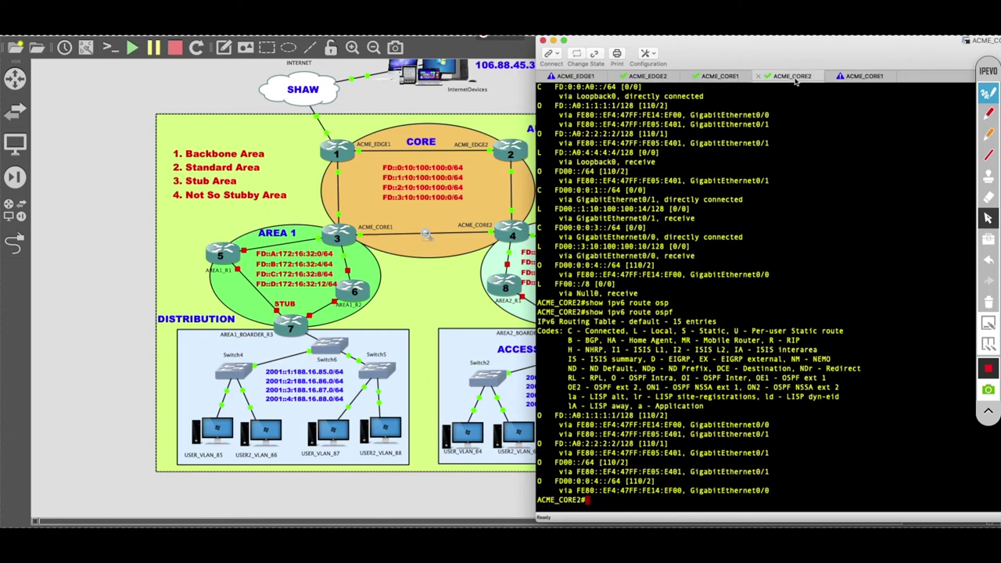
key(Up)
key(Return)
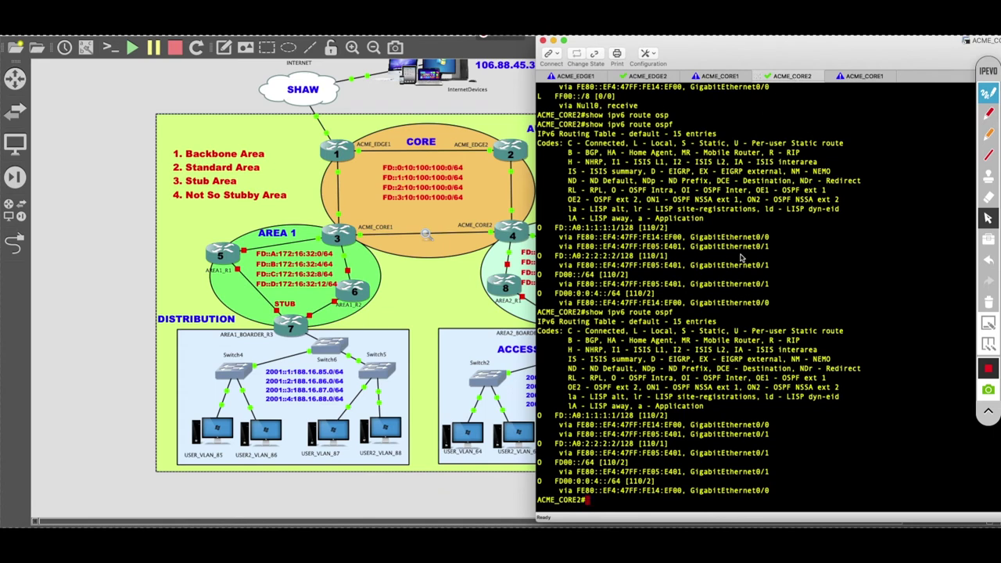
key(Up)
key(Return)
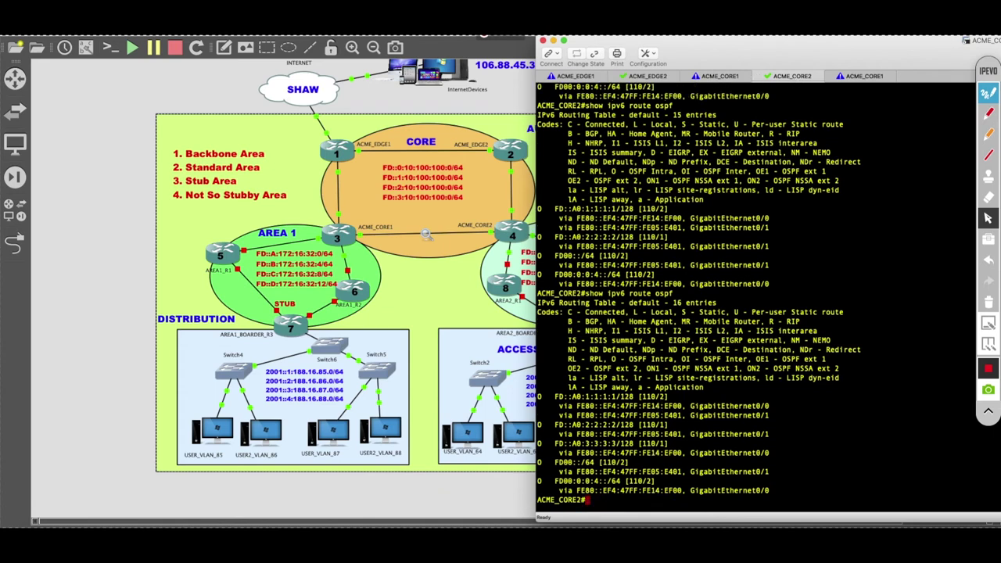
drag(555, 443, 670, 444)
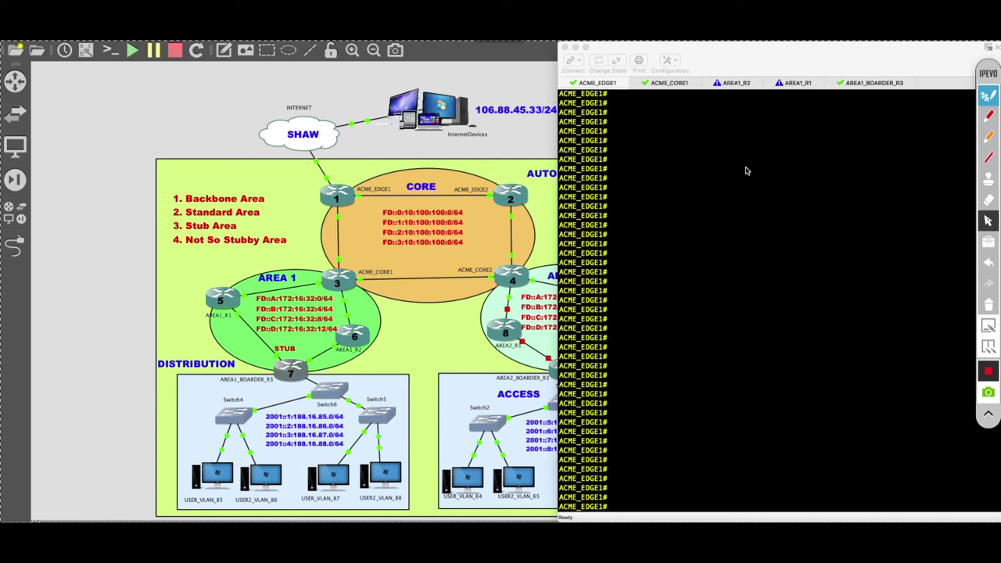
Step: Switch to the ACME_CORE1 session and display the complete output of show ip route ospfv3
click(674, 84)
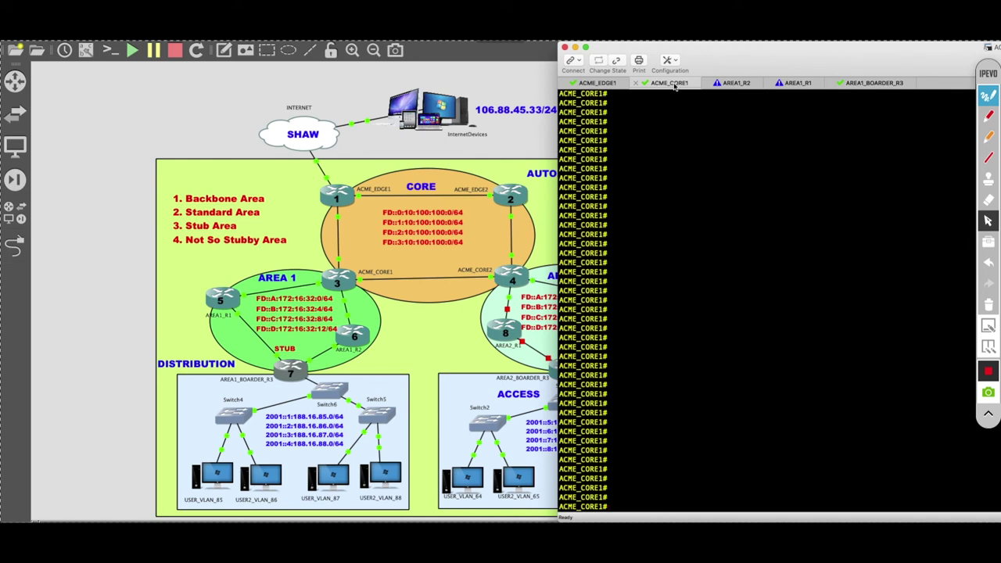
text(show ip rou)
key(Tab)
text(osp)
key(Tab)
text(v)
key(Tab)
key(Return)
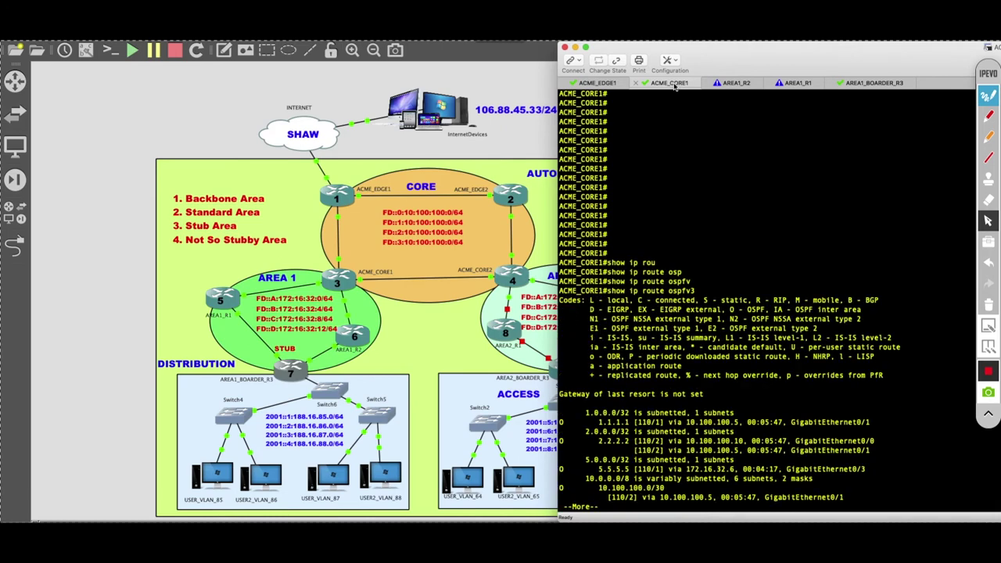
key(space)
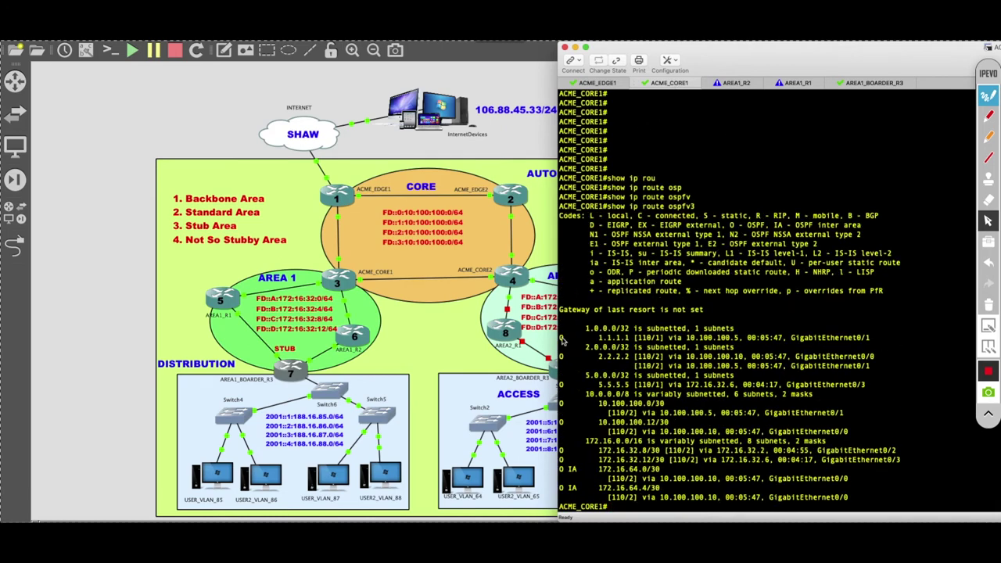
Step: Highlight the core OSPF routes, the 172.16.32.8/30 route and the inter-area 172.16.64.0/30 and 172.16.64.4/30 routes in turn, then clear the selection
drag(561, 340, 850, 436)
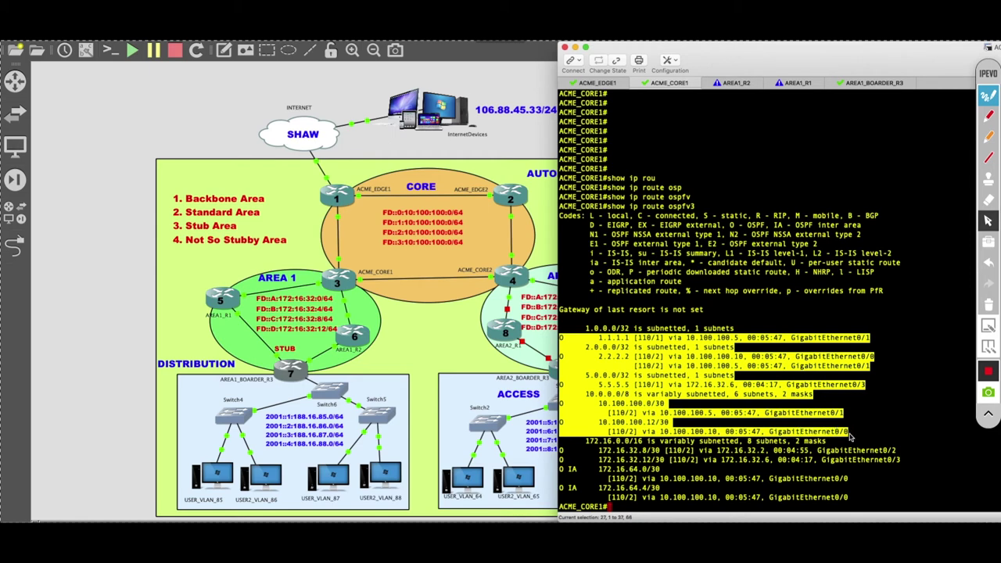
click(561, 456)
drag(560, 456, 899, 460)
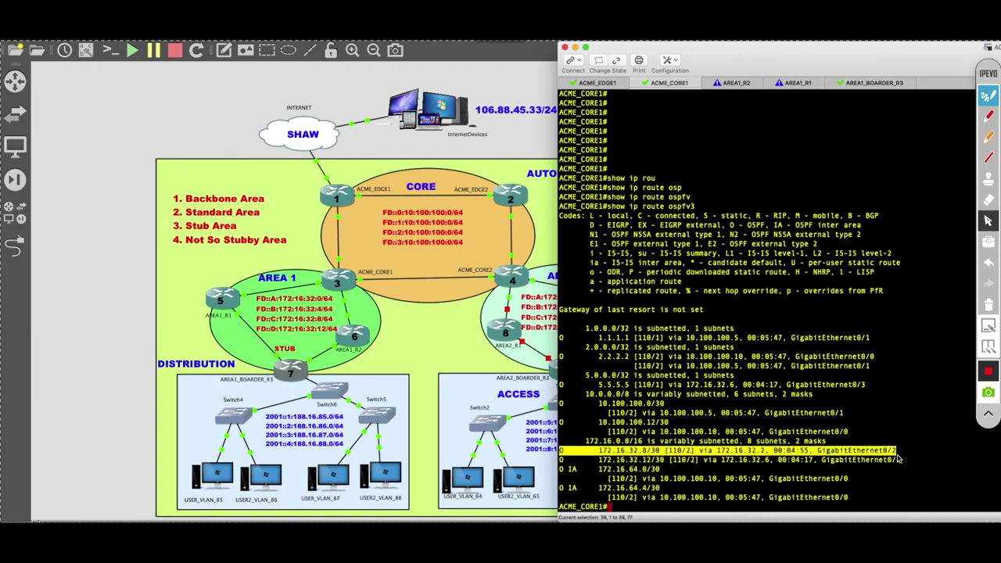
click(561, 474)
drag(562, 474, 848, 499)
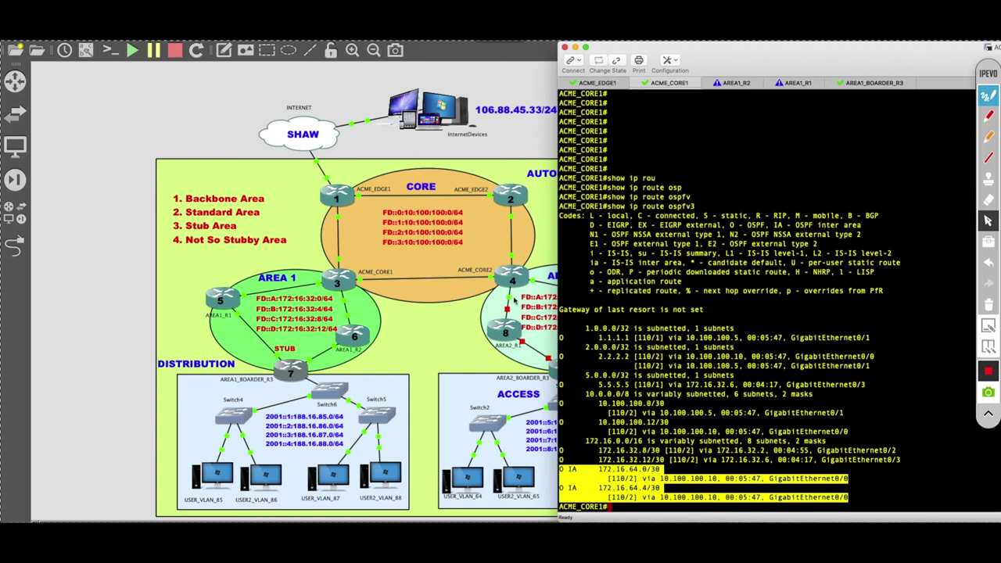
click(652, 473)
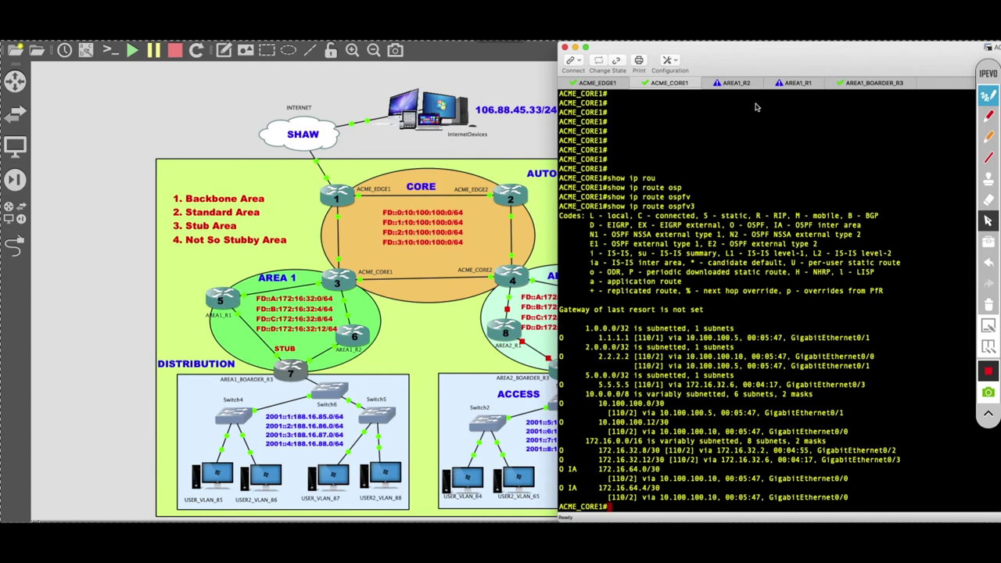
Step: Switch to the ACME_EDGE1 session and display the complete output of show ip route ospfv3, correcting the mistyped keyword
click(598, 83)
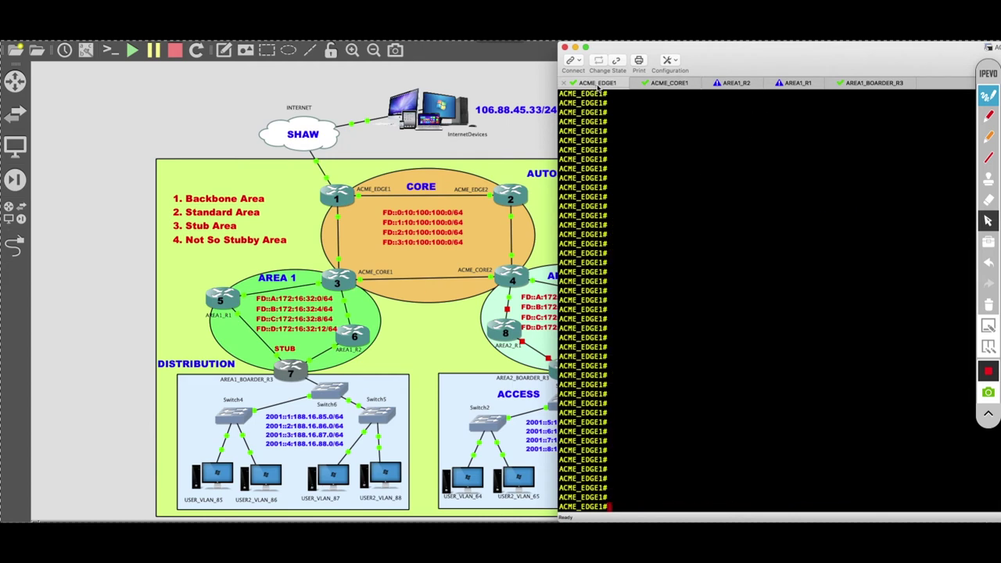
text(show ip rou)
key(Tab)
text(ospv)
key(Tab)
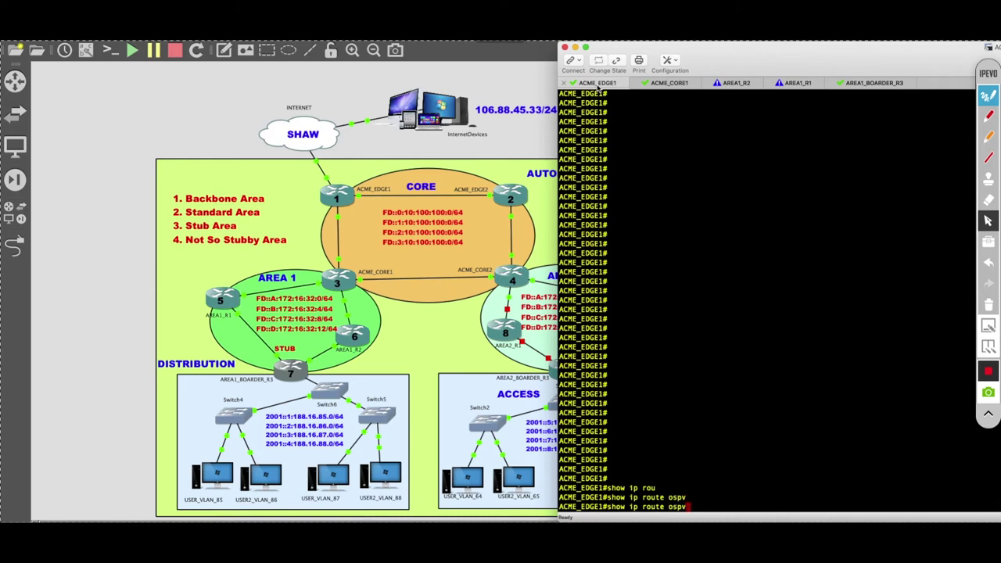
text(f)
key(Tab)
text(v)
key(Tab)
text(3)
key(Return)
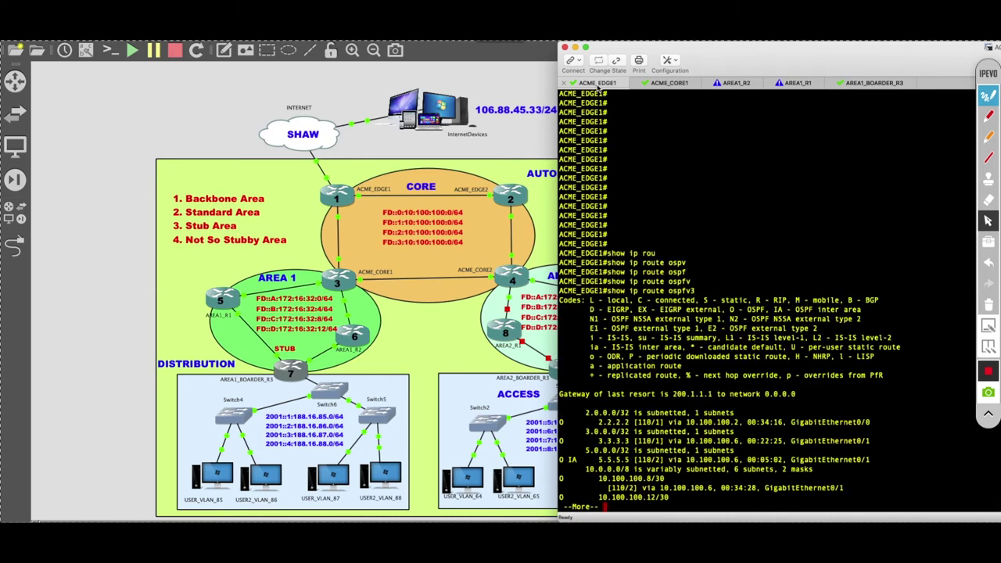
key(space)
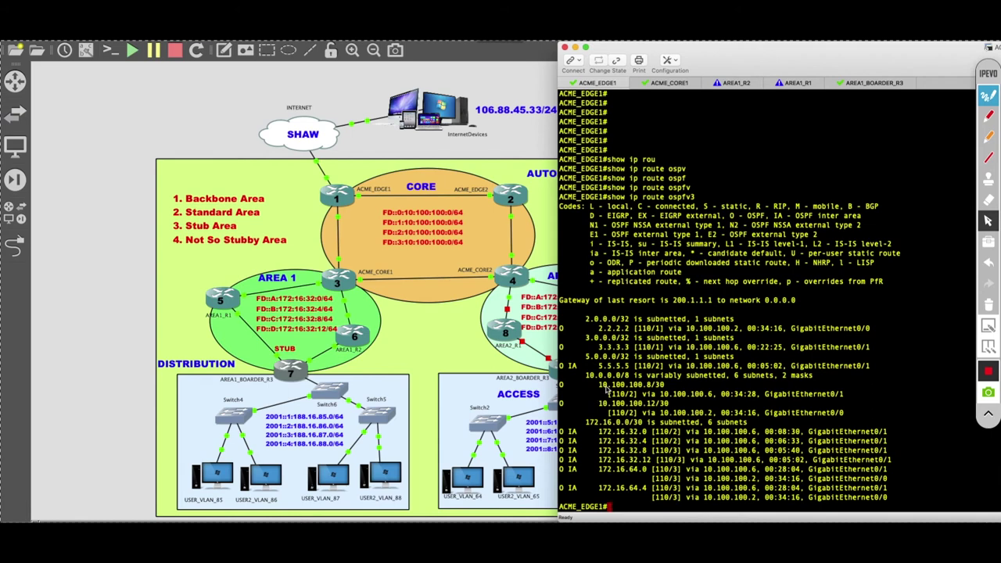
Step: Highlight ACME_EDGE1's loopback routes and the inter-area routes from 172.16.32.0 to 172.16.32.12
drag(560, 328, 747, 363)
drag(560, 432, 893, 463)
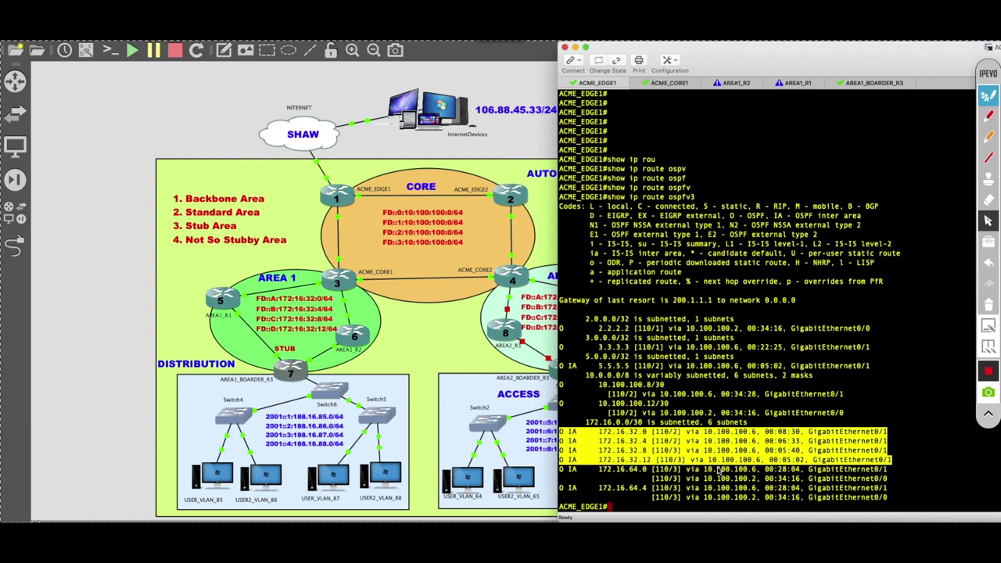
click(989, 118)
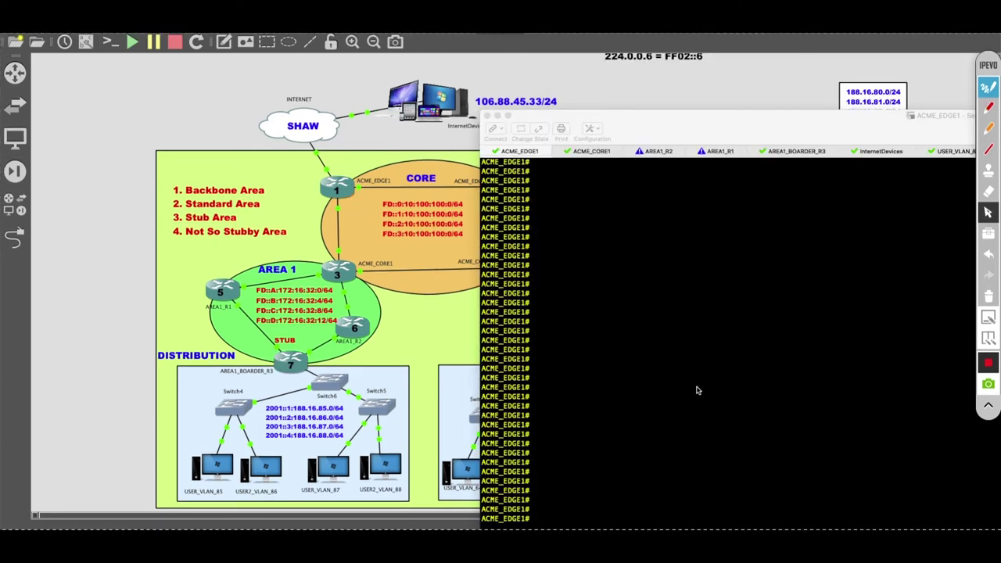
Step: List the static IPv4 routes configured on ACME_EDGE1 with show run | i ip route
click(699, 390)
text(show run | i ip route)
key(Return)
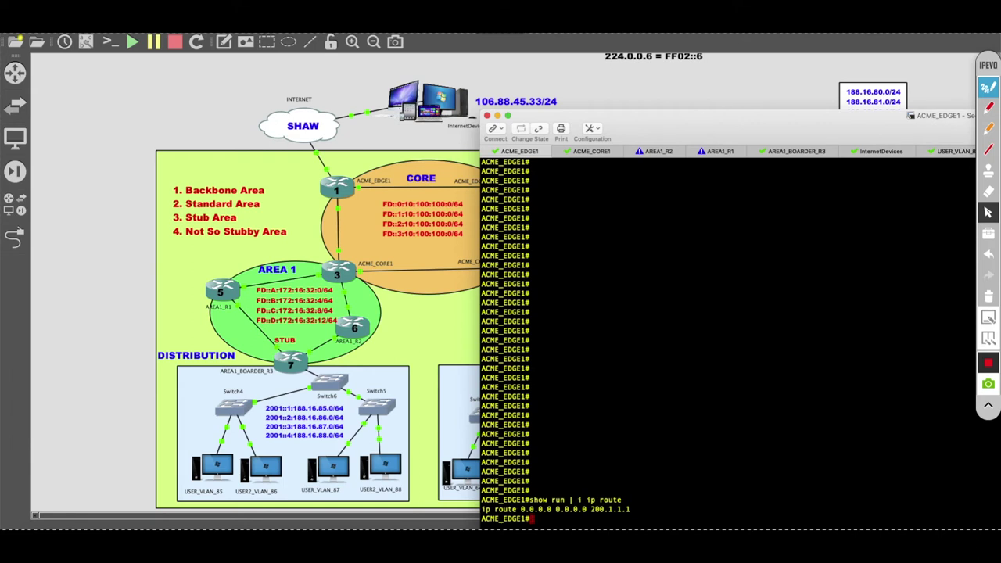
Step: Configure an IPv6 default route ::/0 through 2001::200:1:1:1 on ACME_EDGE1 and exit configuration mode
text(config t)
key(Return)
text(ipv6 route ::/0 2001::200:1:1:1)
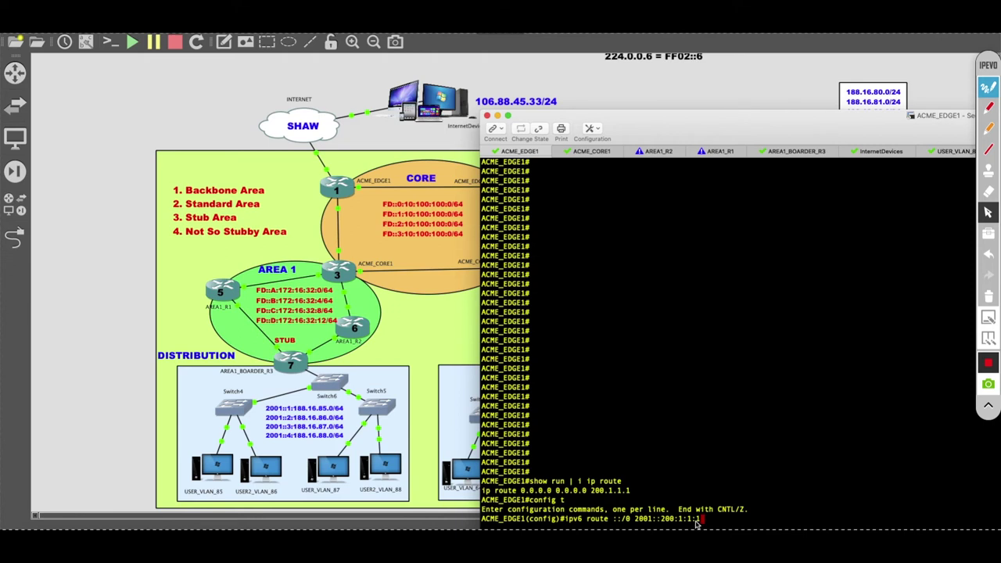
key(Return)
text(en)
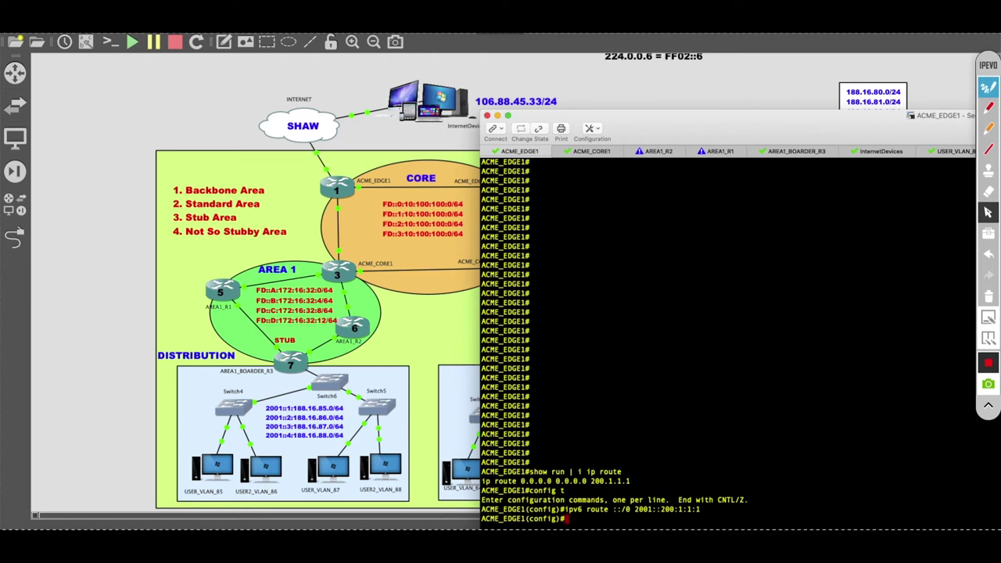
text(d)
key(Return)
key(Return)
key(Return)
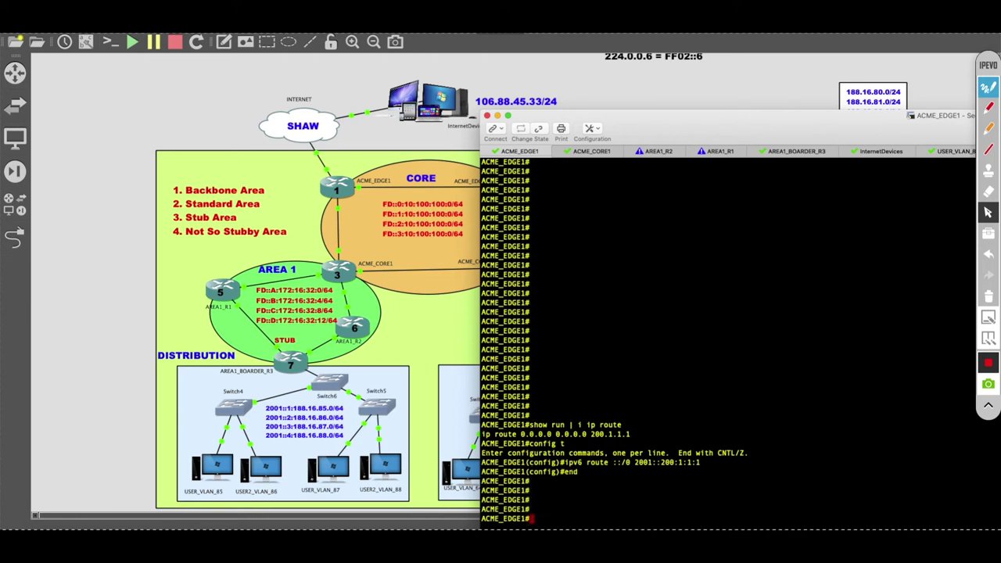
Step: Run show ipv6 route on ACME_EDGE1, highlight the static ::/0 entry and return to the prompt
text(show ip rou)
key(BackSpace)
key(BackSpace)
key(BackSpace)
text(v6 rou)
key(Tab)
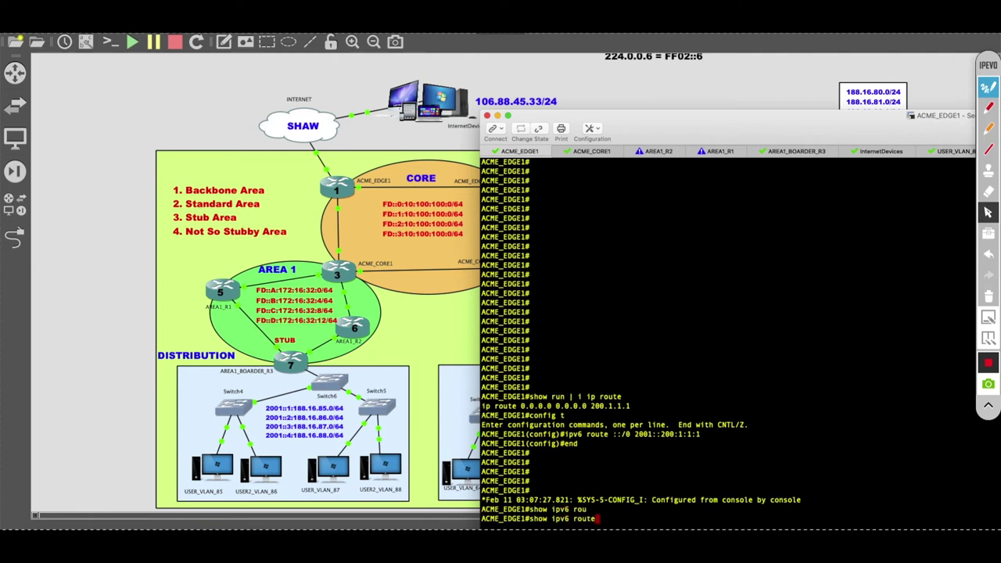
key(Return)
drag(483, 398, 541, 399)
key(Return)
key(Return)
key(Return)
key(Return)
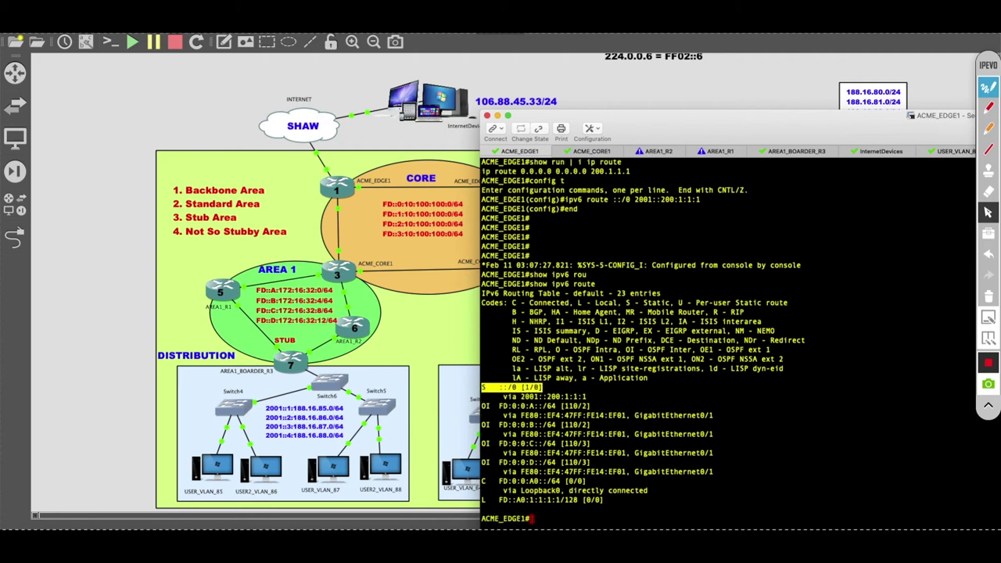
Step: Show ACME_EDGE1's running configuration from router ospf onward and highlight default-information originate always under the IPv4 address family
text(show run |)
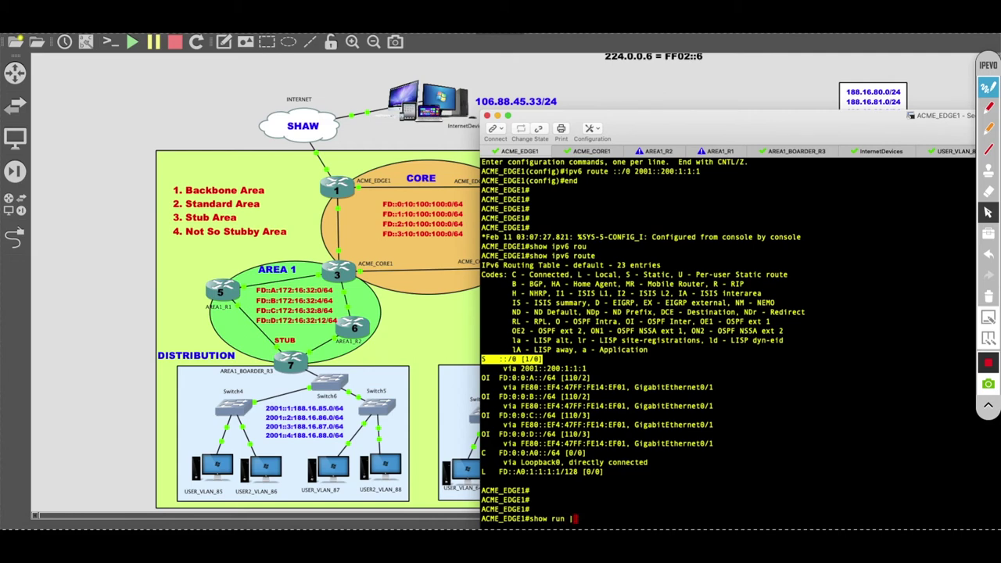
text( b router ospf)
key(Return)
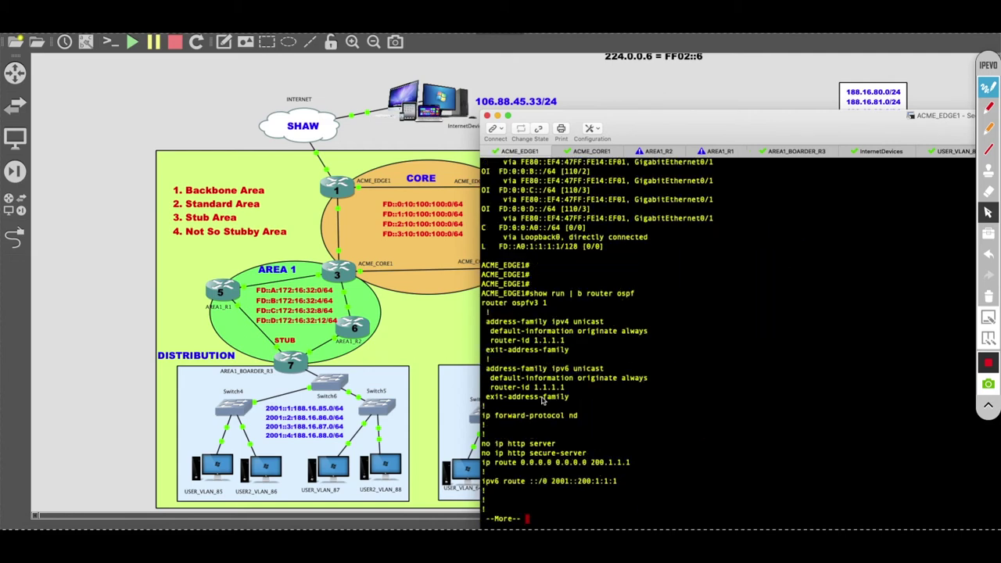
drag(491, 332, 656, 335)
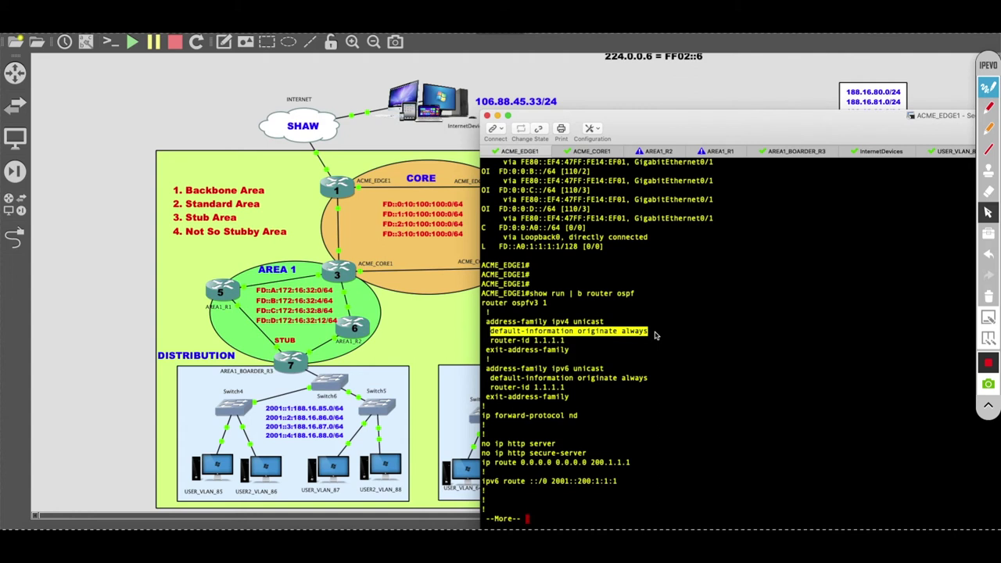
Step: Leave the configuration listing on ACME_EDGE1, circle router 7 in red on the topology and clear the annotation
key(q)
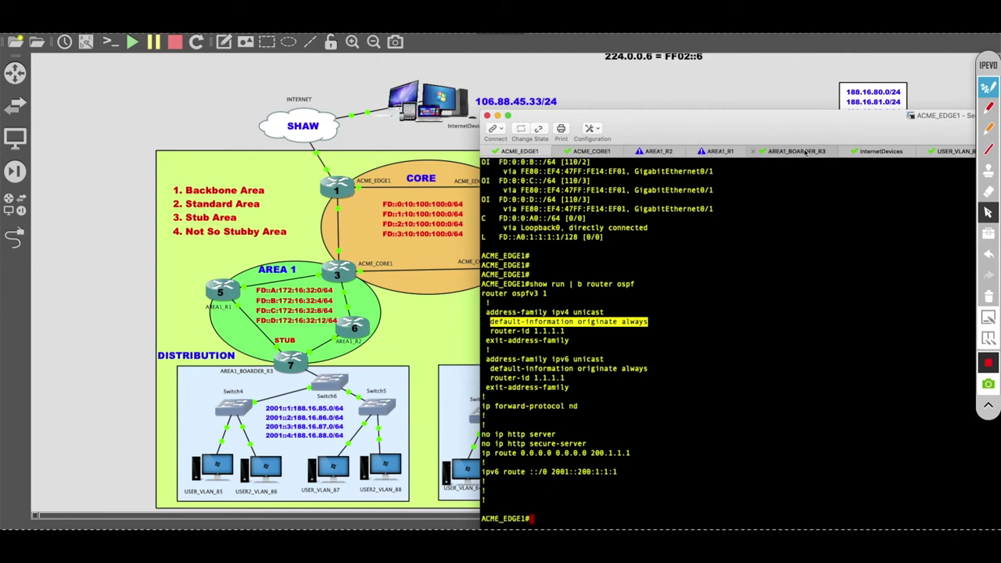
key(p)
mouse_move(298, 342)
mouse_down()
mouse_move(290, 383)
mouse_move(323, 375)
mouse_up()
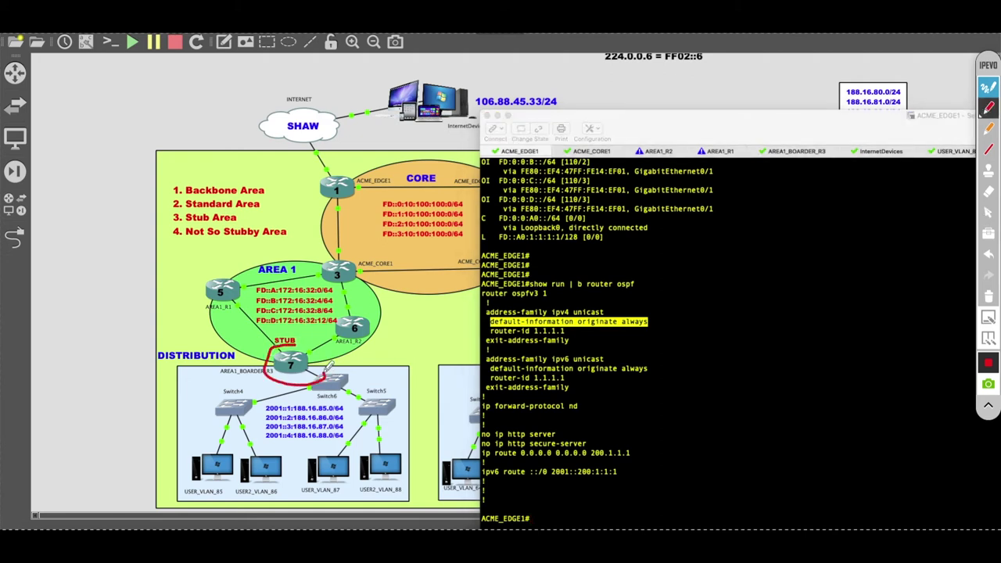
click(989, 297)
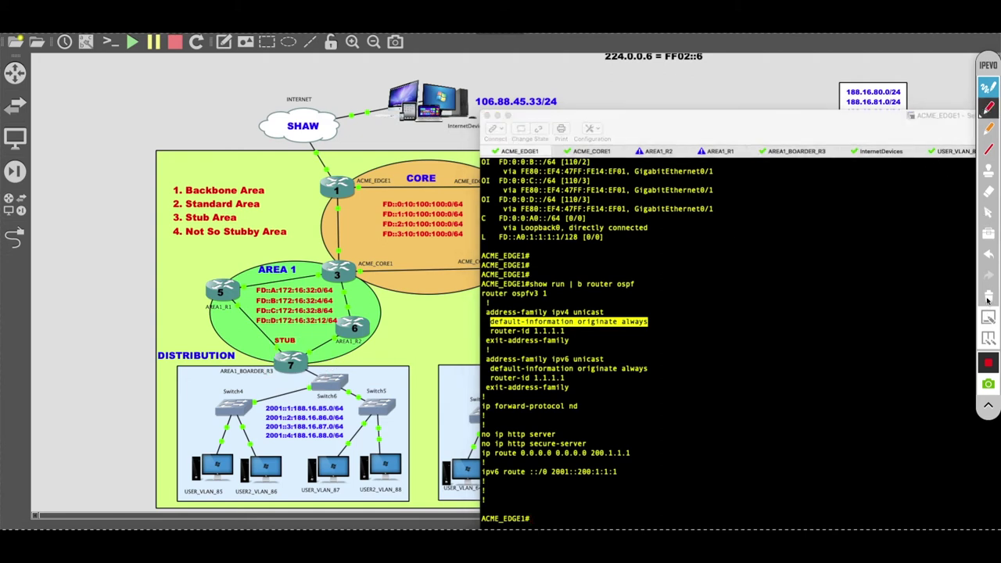
click(988, 212)
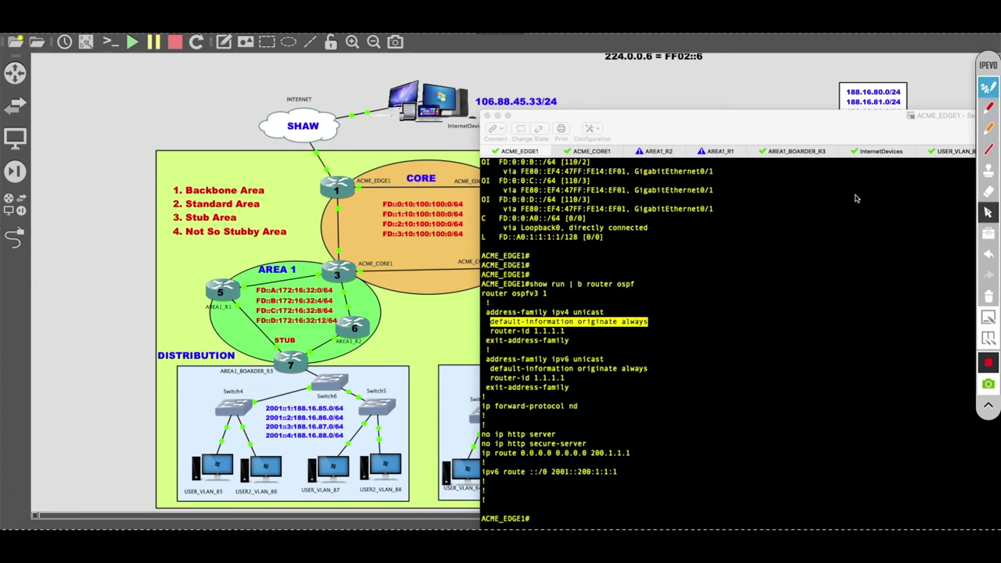
Step: Run show ip route on AREA1_BOARDER_R3 and highlight the O*E2 0.0.0.0/0 default route
click(805, 153)
key(Return)
key(Return)
key(Return)
text(shwo ip rou)
key(Tab)
text(t)
key(Tab)
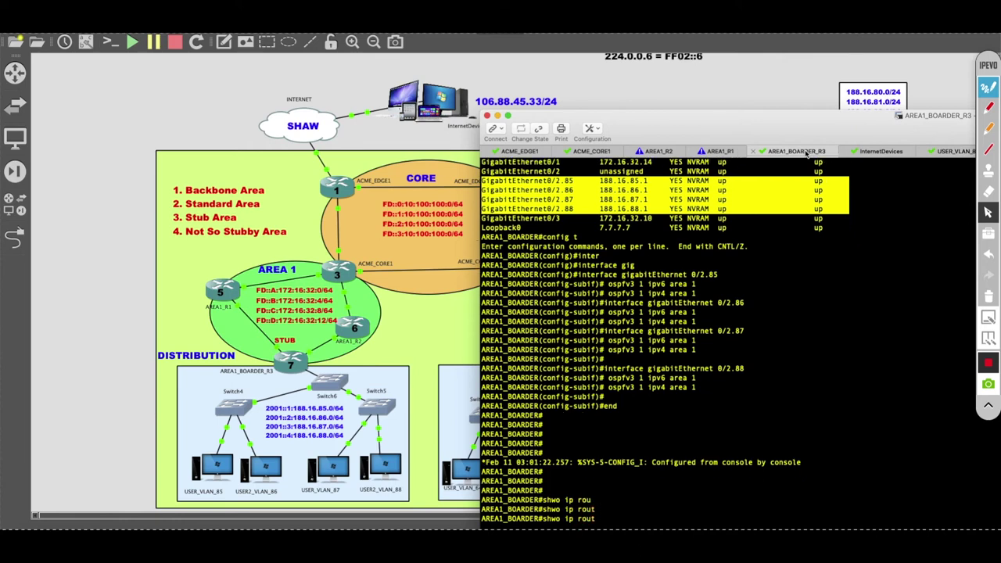
key(BackSpace)
key(BackSpace)
key(BackSpace)
key(BackSpace)
key(BackSpace)
key(BackSpace)
key(BackSpace)
key(BackSpace)
text(show ip rou)
key(Tab)
key(Return)
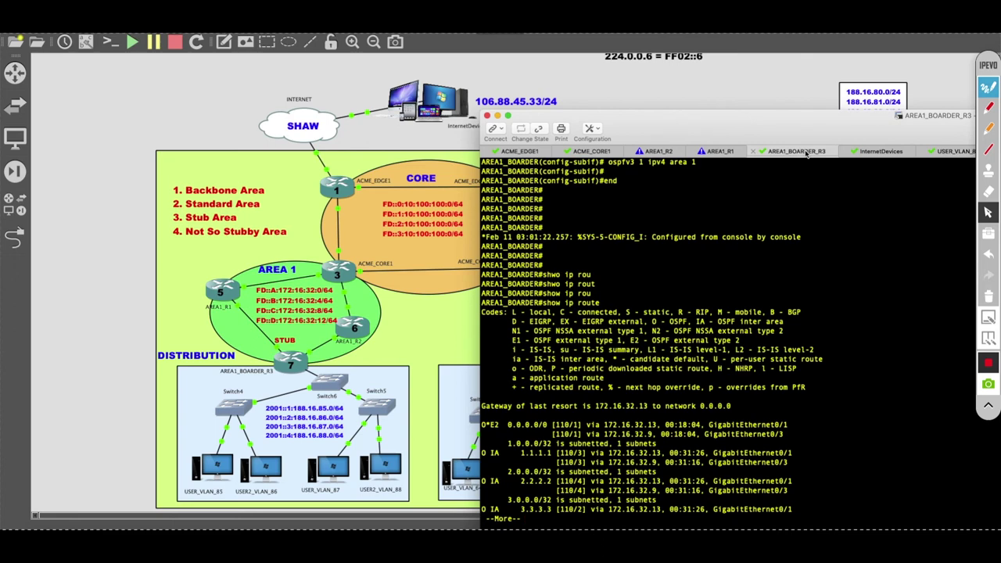
drag(482, 210, 550, 210)
Step: List the OSPF-learned IPv6 routes on AREA1_BOARDER_R3 with show ipv6 route ospf
key(Up)
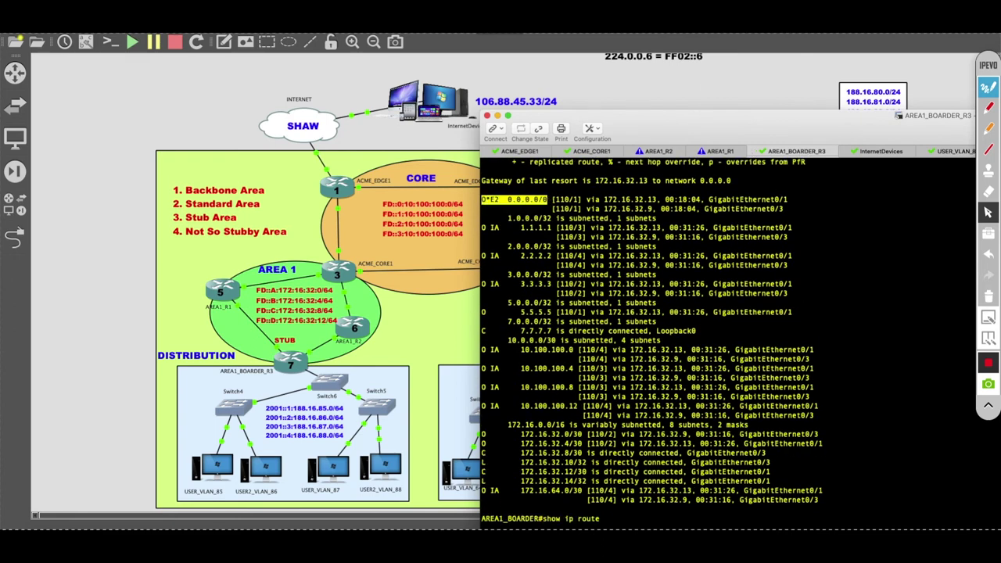
key(BackSpace)
key(BackSpace)
key(BackSpace)
key(BackSpace)
key(BackSpace)
key(BackSpace)
text(v6 rou)
key(Tab)
text(teosp)
key(Tab)
key(BackSpace)
key(BackSpace)
key(BackSpace)
text(os)
key(Tab)
text(pf)
key(Return)
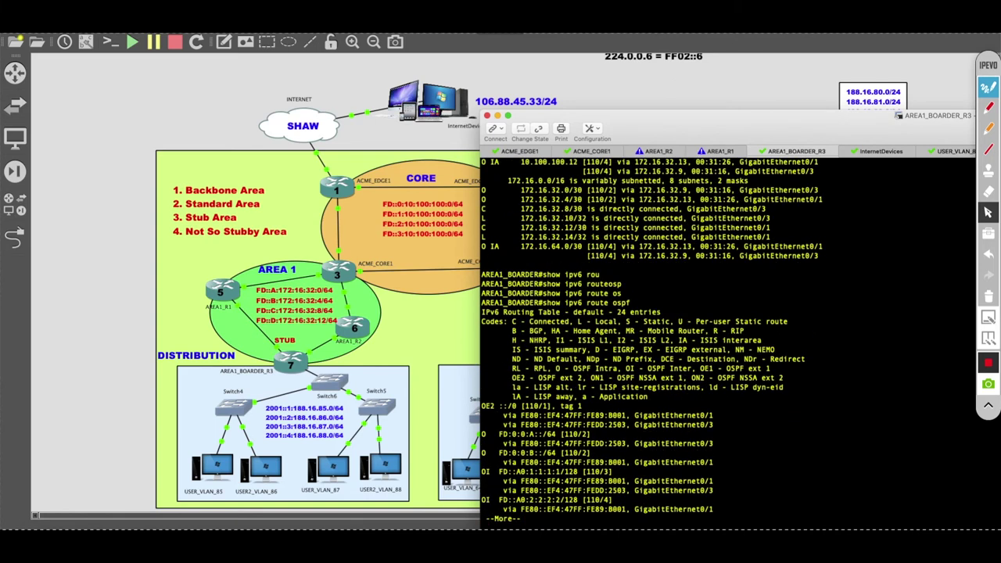
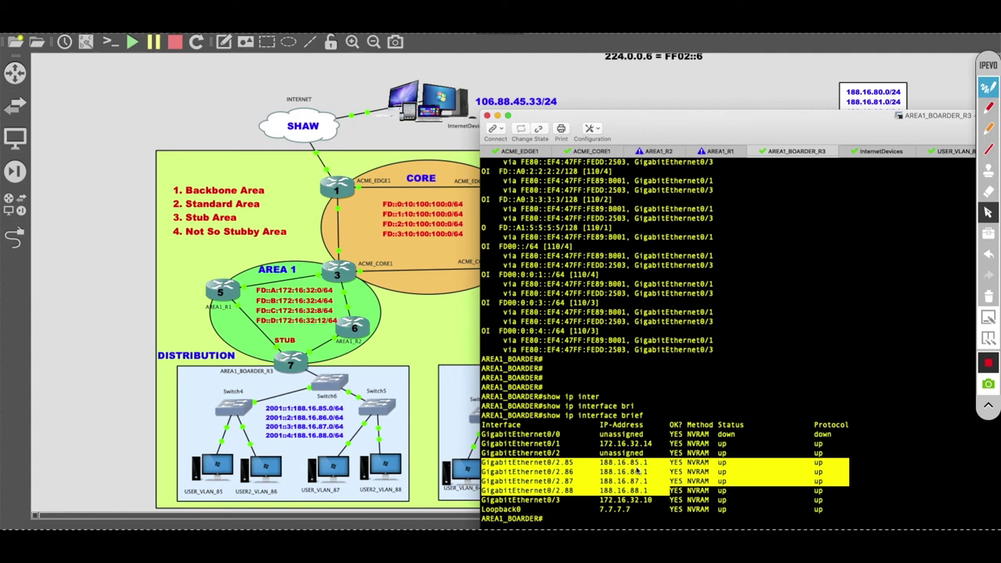
Step: Run show ipv6 route ospf on ACME_CORE1 and highlight the 2001:0:0:1::/64 through 2001:0:0:4::/64 entries
key(Return)
key(Return)
key(Return)
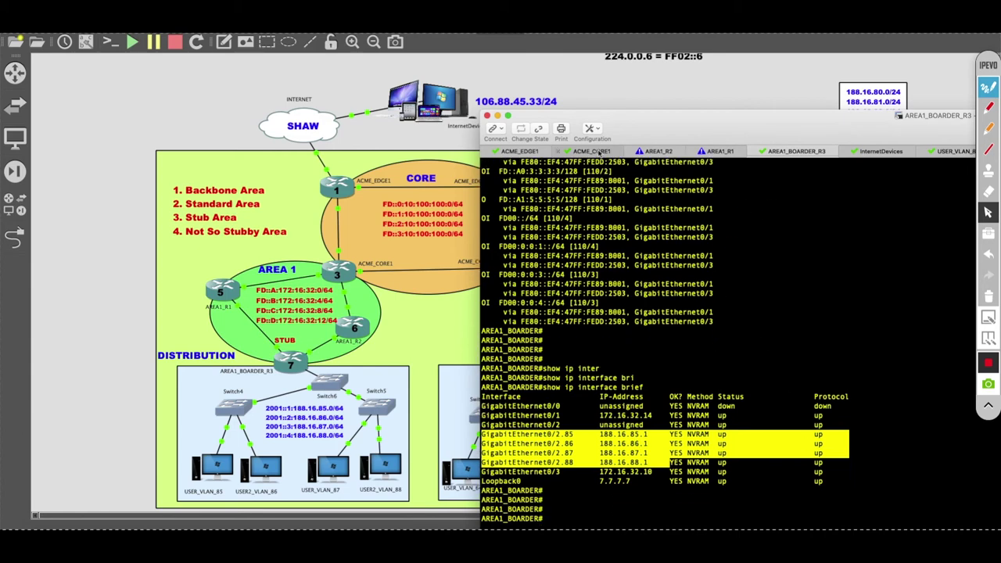
click(599, 157)
key(Return)
key(Return)
key(Return)
key(Return)
key(Return)
key(Return)
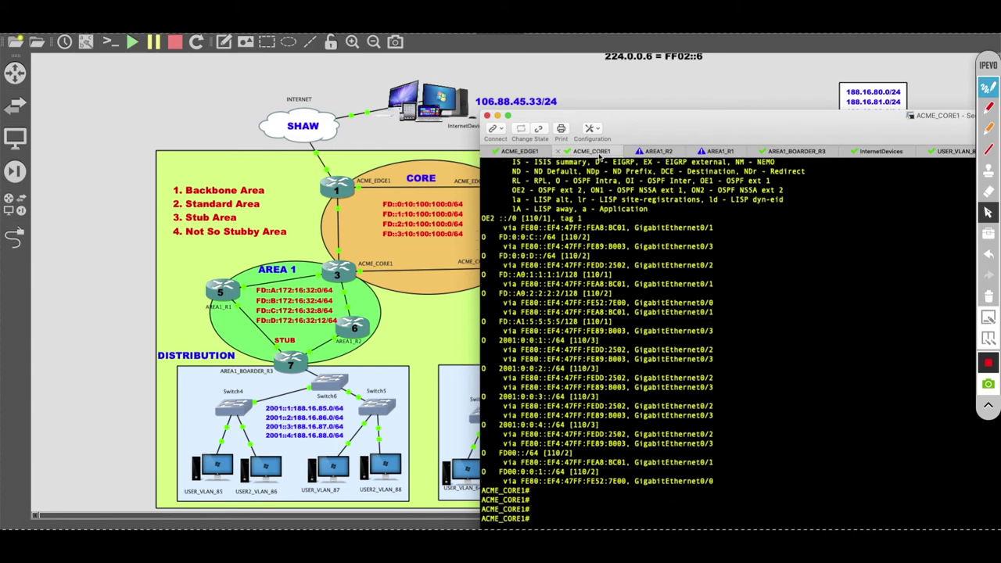
text(show ip)
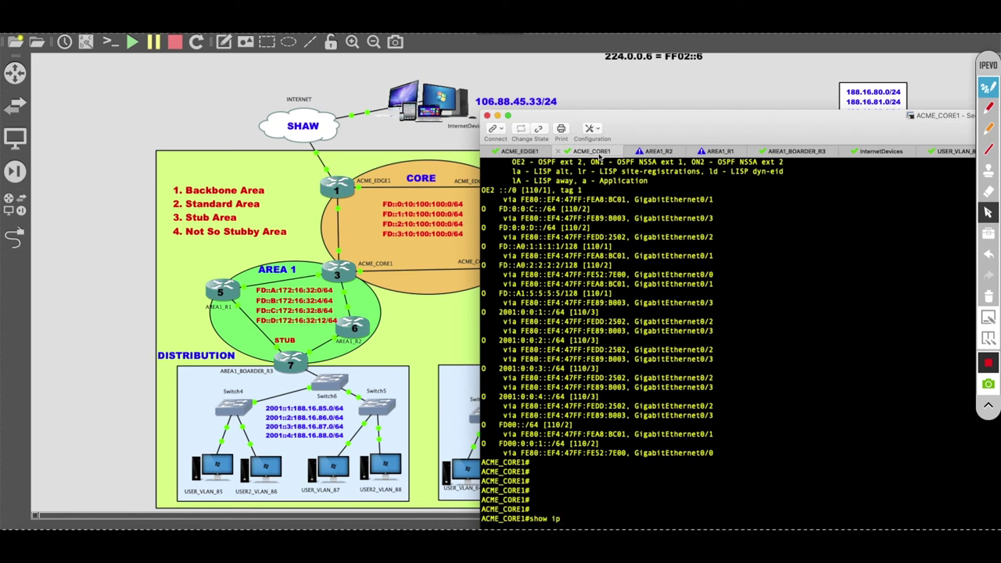
text(v)
key(Tab)
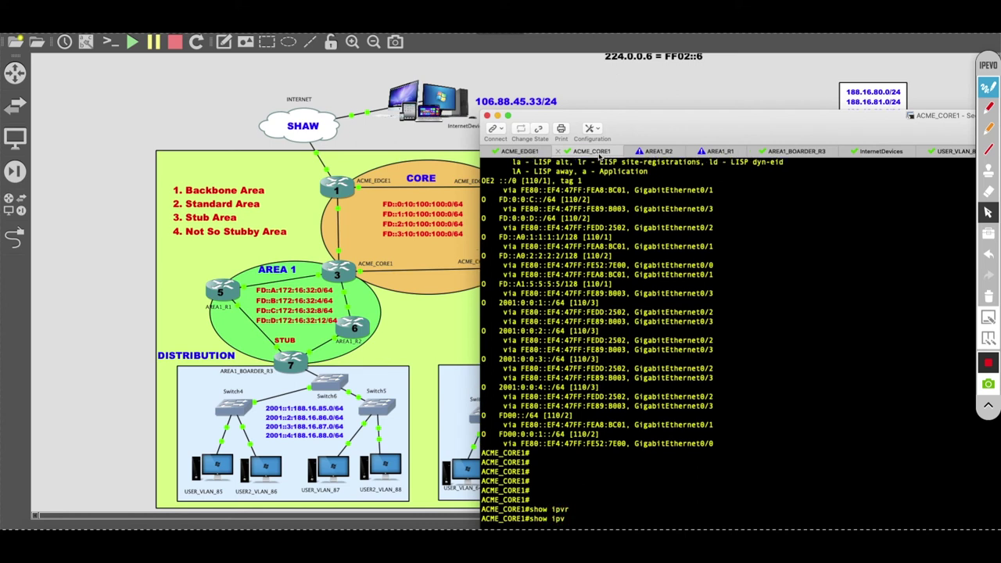
key(Tab)
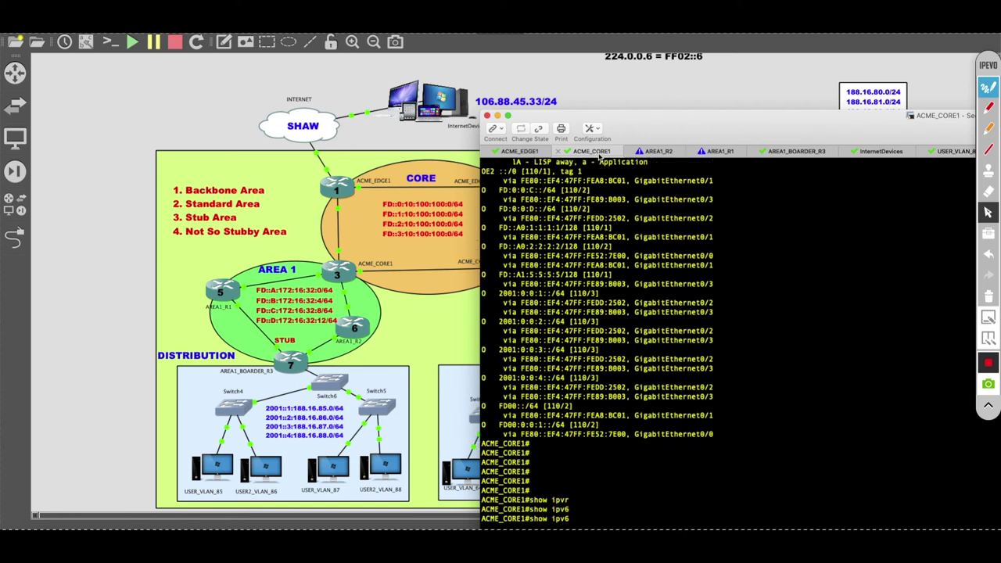
text(ro)
key(Tab)
key(BackSpace)
key(Tab)
text(os)
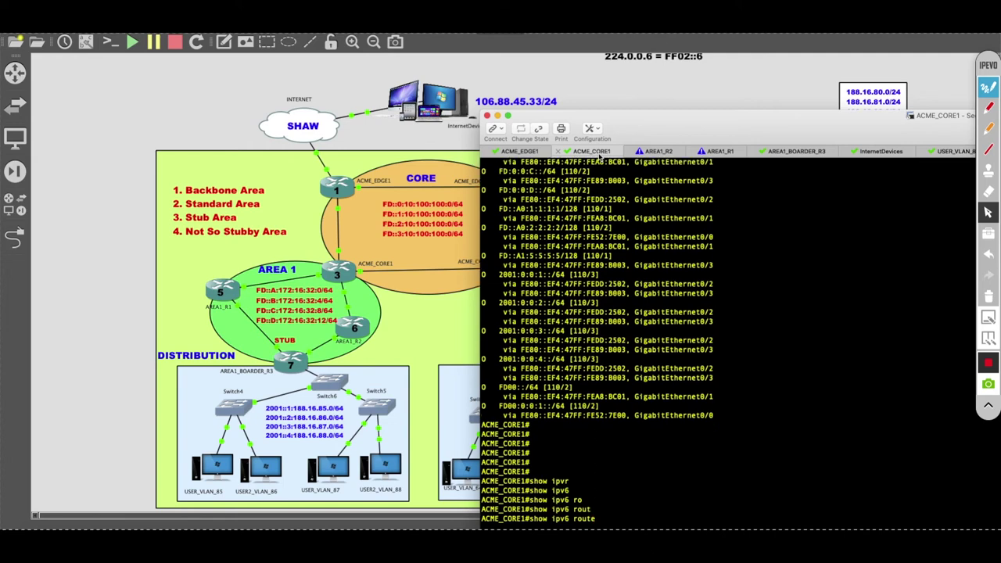
key(Tab)
key(Return)
key(space)
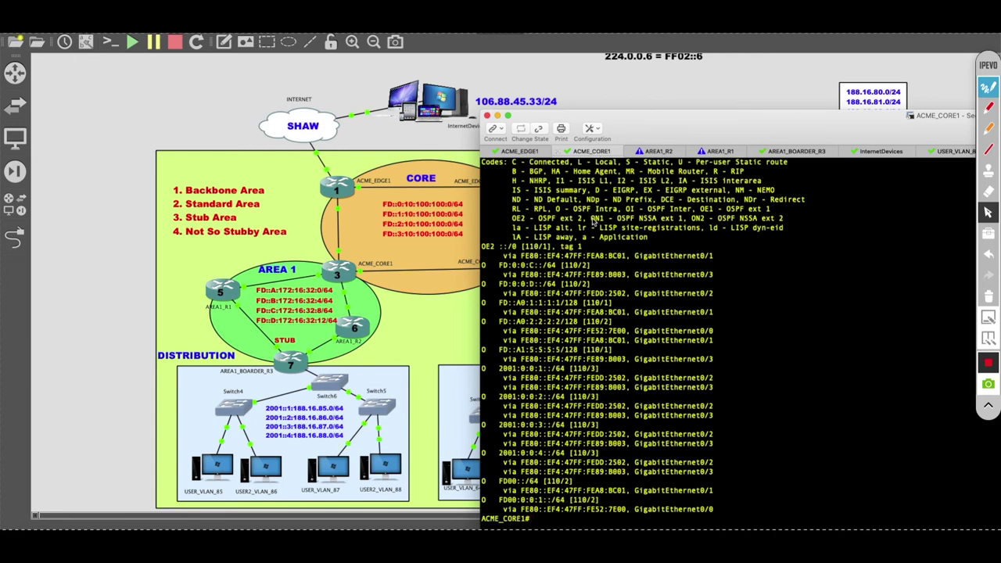
drag(482, 370, 611, 458)
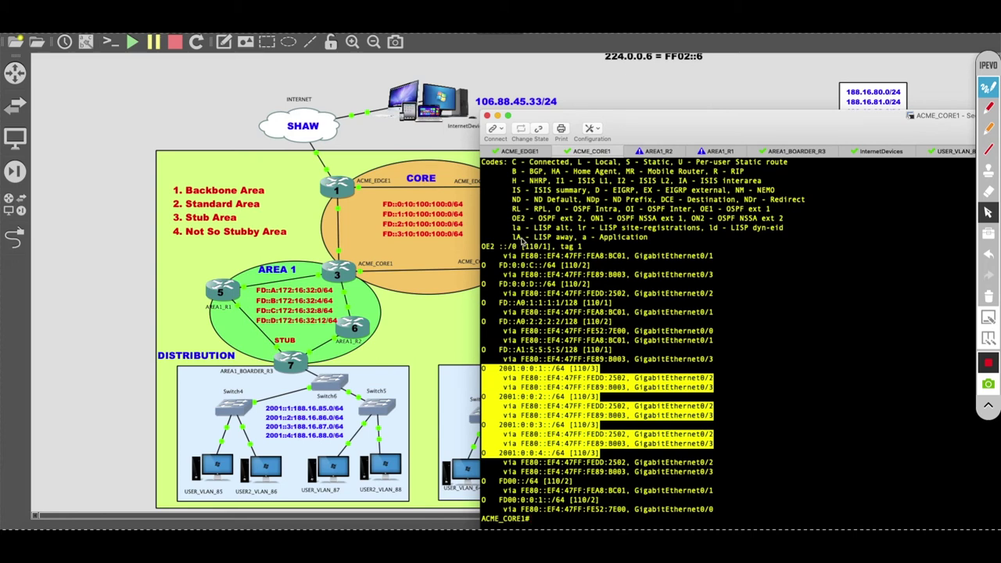
Step: Display the IPv4 routing table on ACME_EDGE1 with show ip route and return to a clear prompt
click(529, 152)
text(show ip rou)
key(Tab)
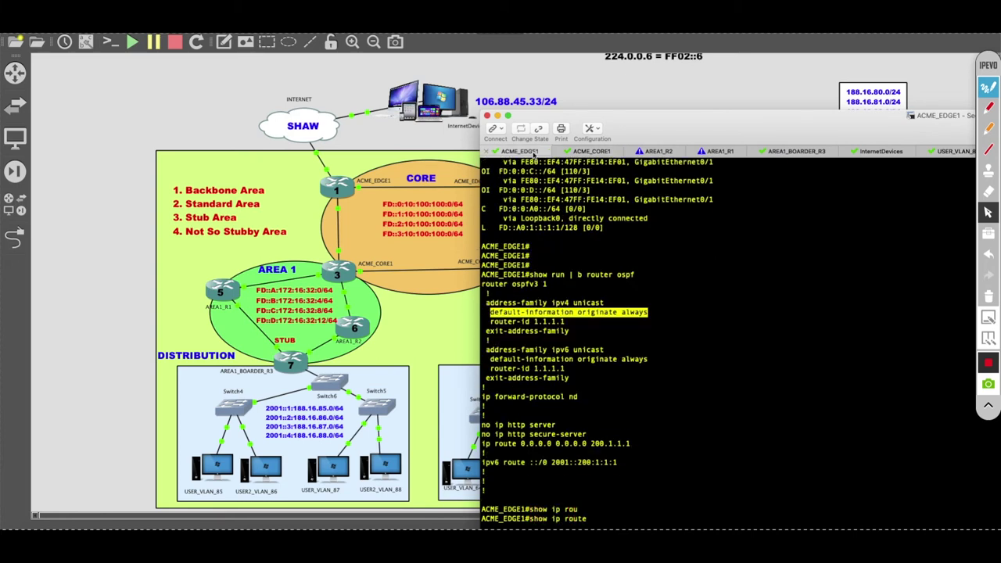
key(Return)
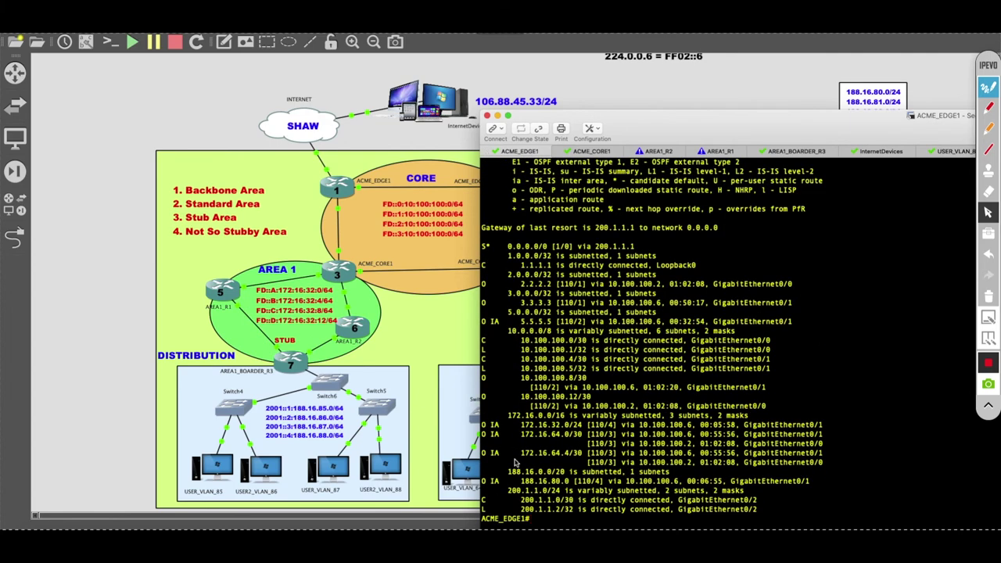
key(Return)
key(Return)
key(Return)
key(Return)
Step: Run show ipv6 route ospf on ACME_EDGE1, highlight the 2001:0:0:1::/64 through 2001:0:0:4::/64 inter-area routes and review the earlier IPv4 output
text(show r)
key(BackSpace)
text(ipv)
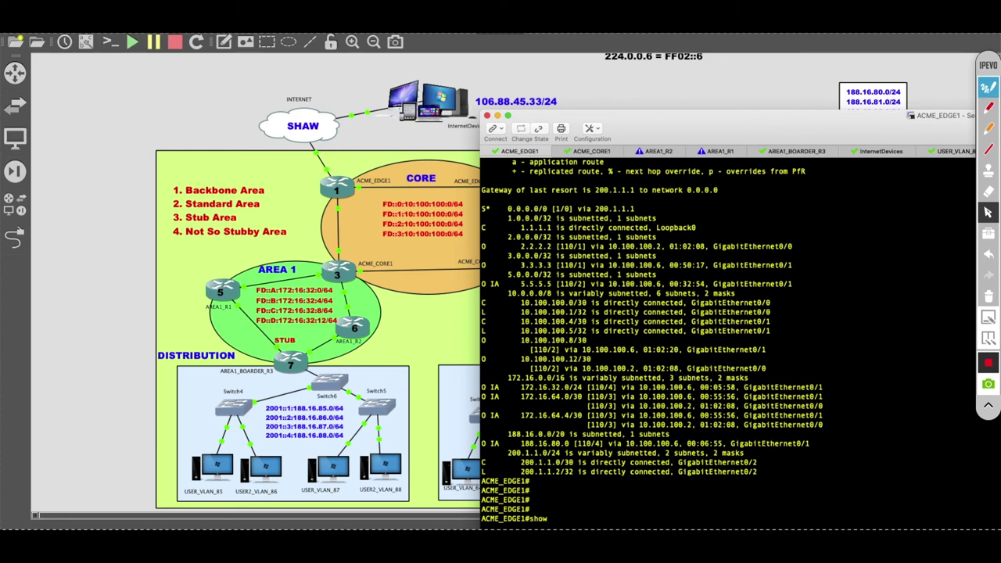
text(6 rou)
key(Tab)
text(osp)
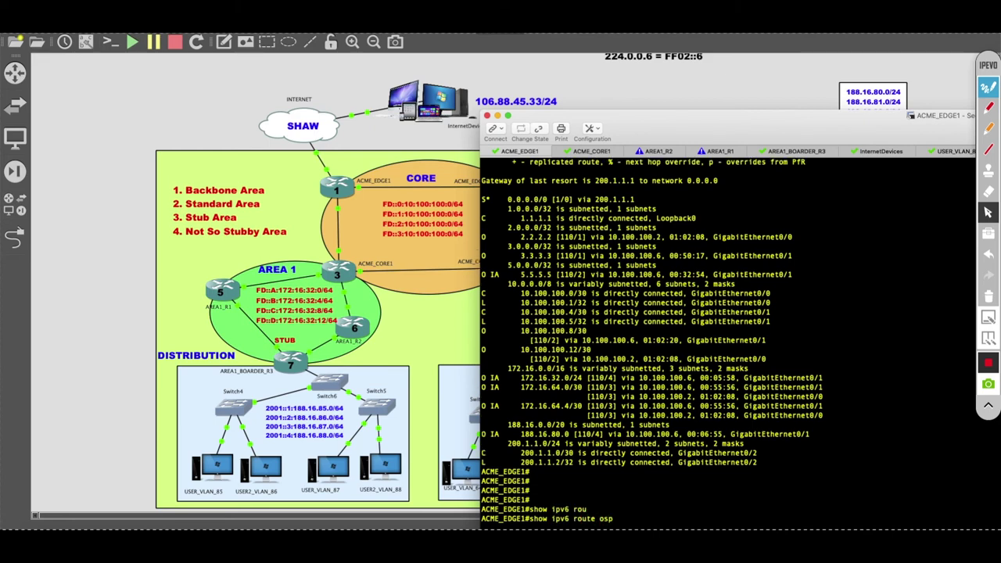
key(Tab)
key(Return)
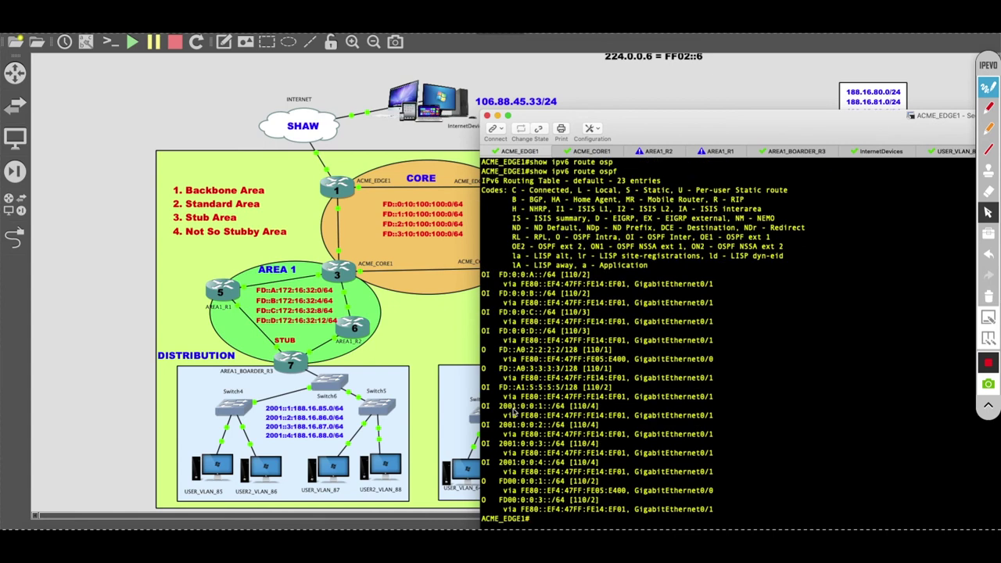
drag(483, 408, 723, 472)
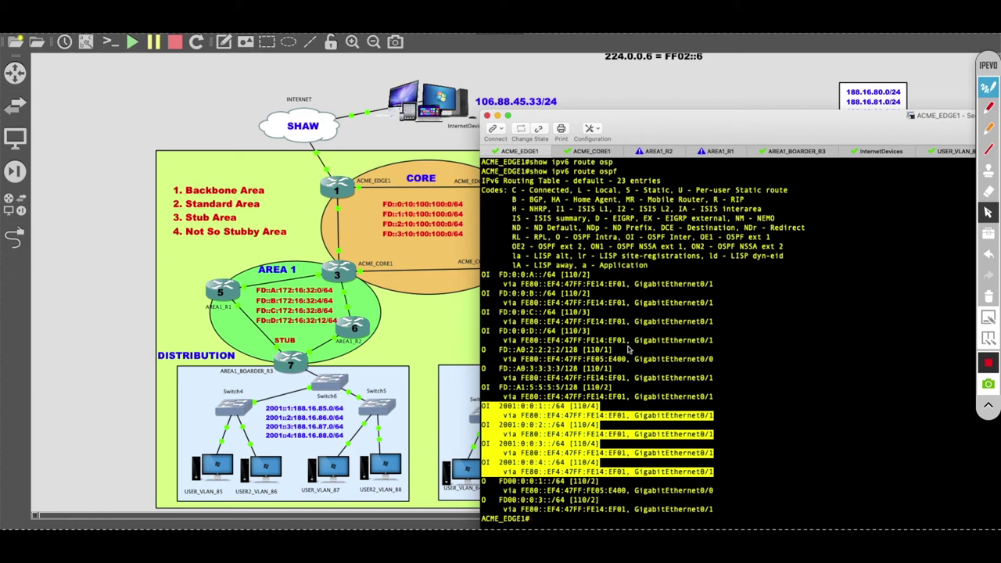
scroll(628, 350, up, 5)
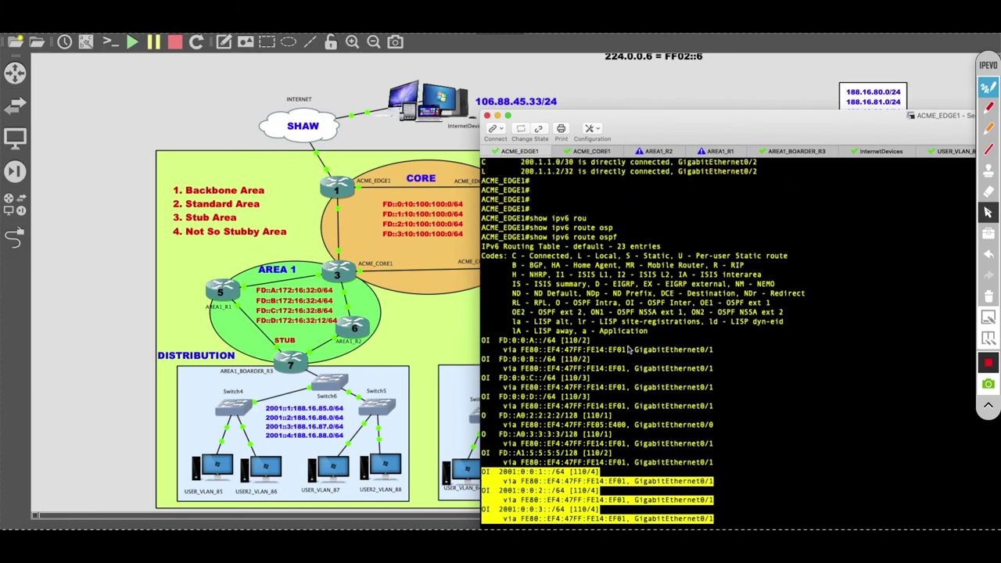
scroll(628, 350, up, 5)
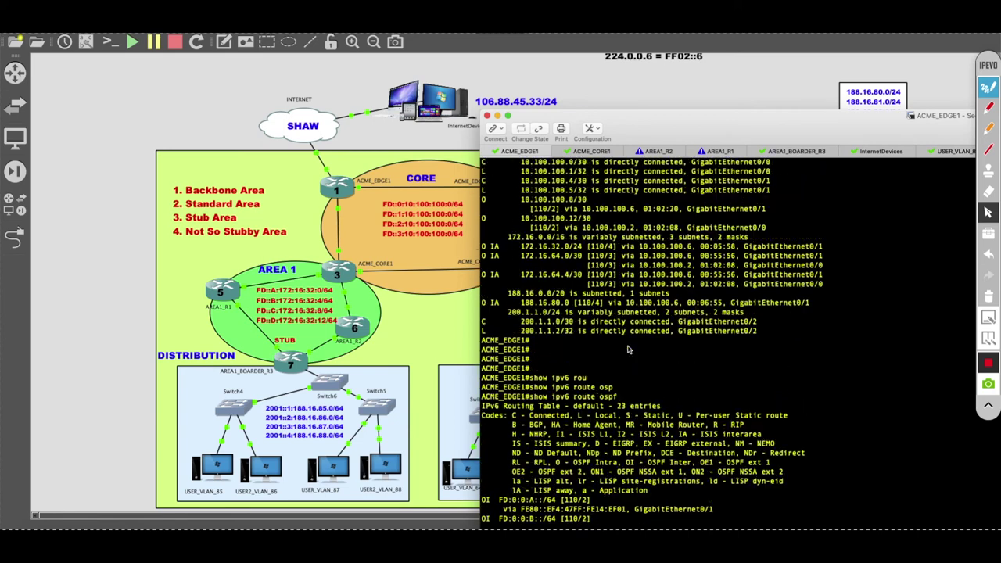
Step: Show ACME_CORE1's running configuration from router ospf onward with show run | b router ospf
click(592, 151)
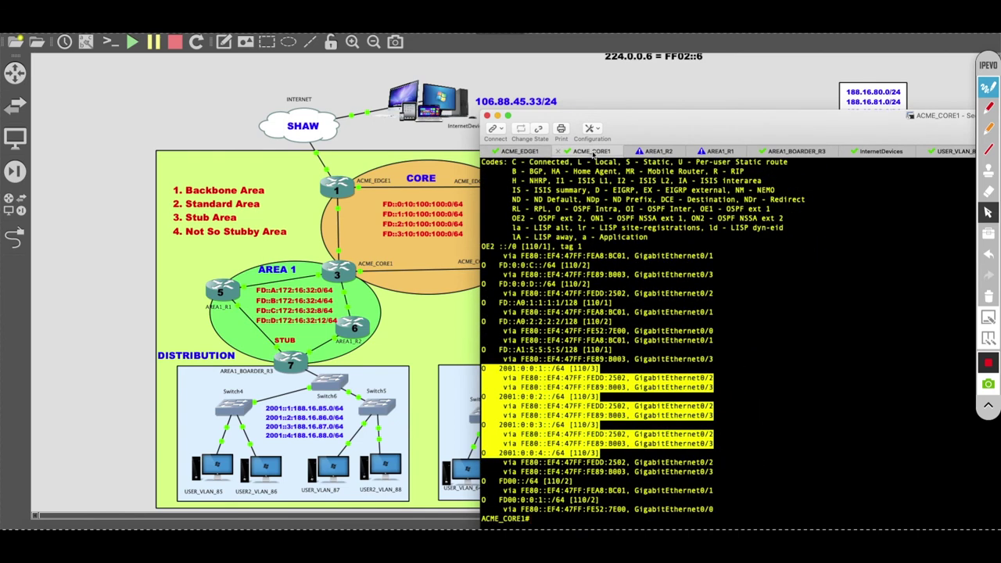
key(Return)
key(Return)
key(Return)
text(show run )
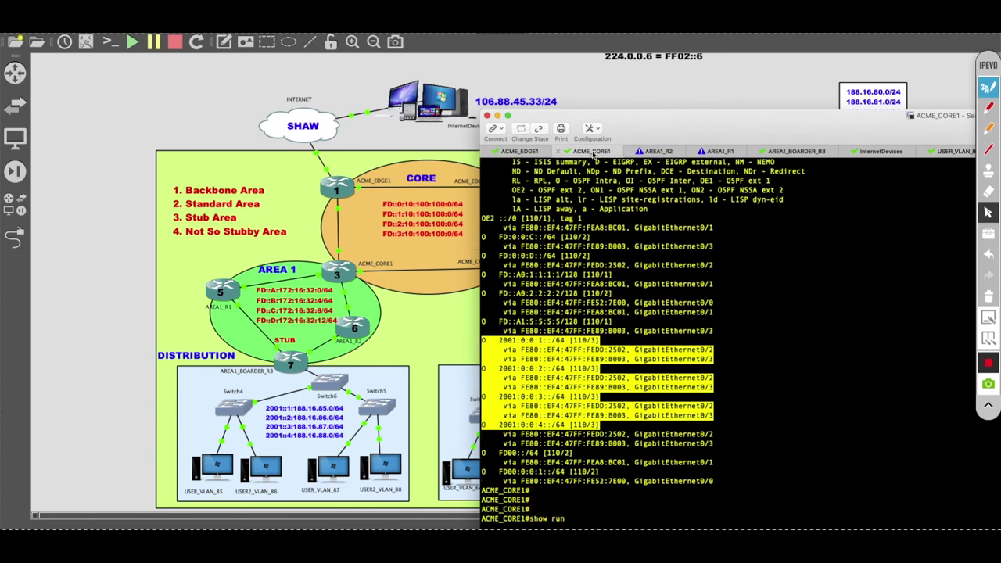
text(| b router ospf)
key(Return)
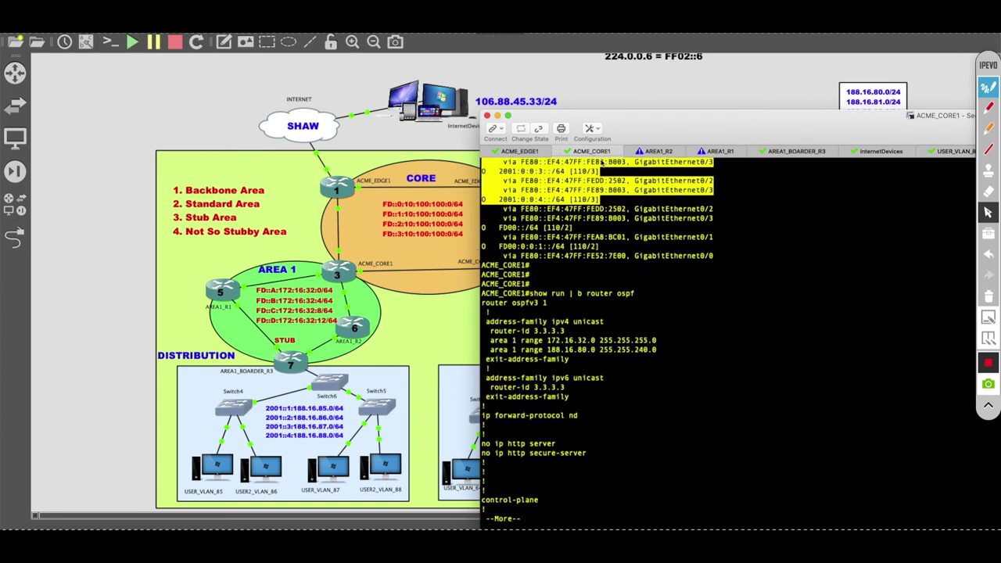
Step: Highlight the area 1 range lines for 172.16.32.0 and 188.16.80.0, and examine the IPv6 address family for matching summaries
drag(489, 309, 687, 355)
click(702, 385)
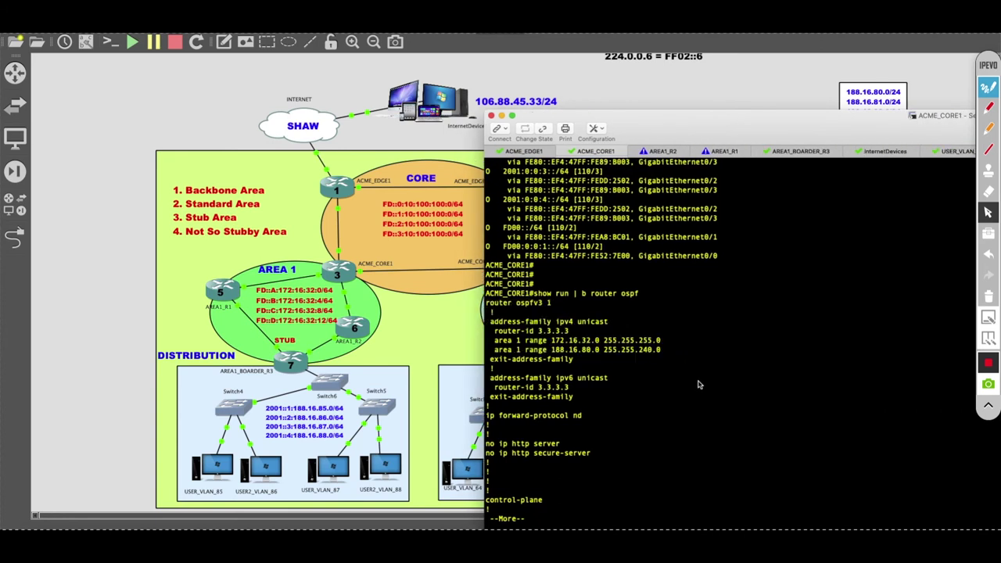
drag(494, 341, 662, 346)
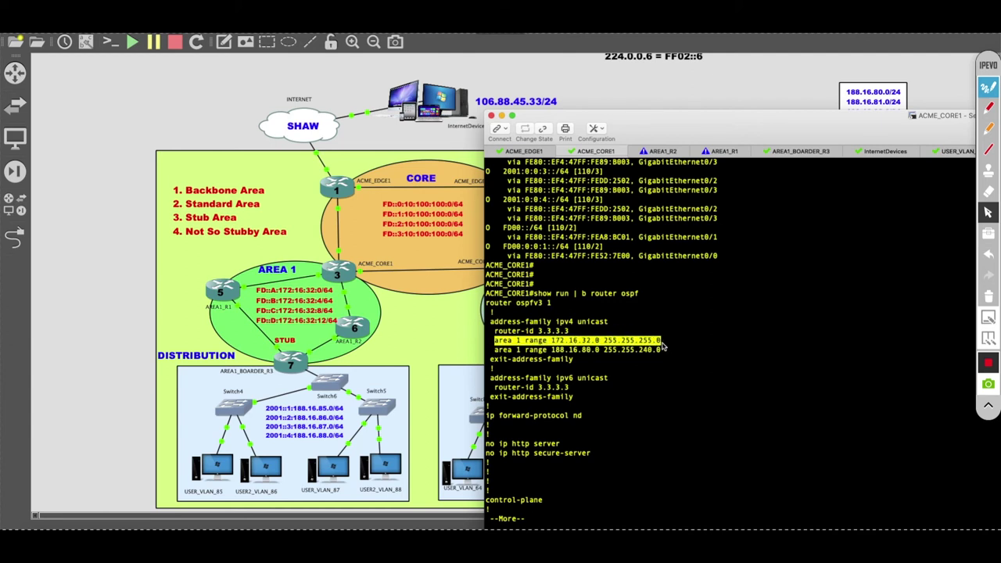
drag(661, 346, 667, 353)
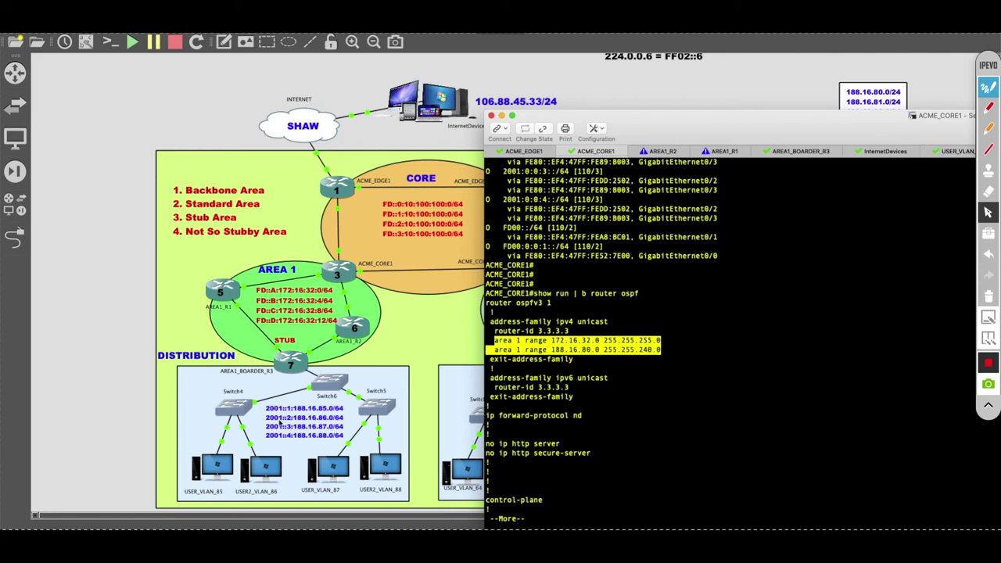
drag(489, 381, 612, 396)
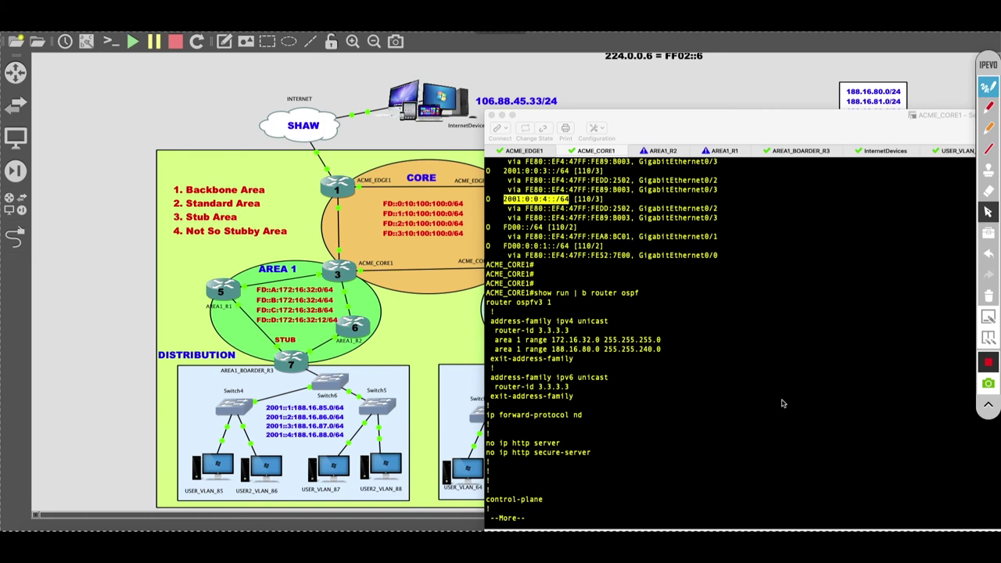
Step: Enter configuration mode on ACME_CORE1 and open the IPv6 unicast address family under router ospfv3 1
click(760, 382)
key(Return)
key(Return)
text(config t)
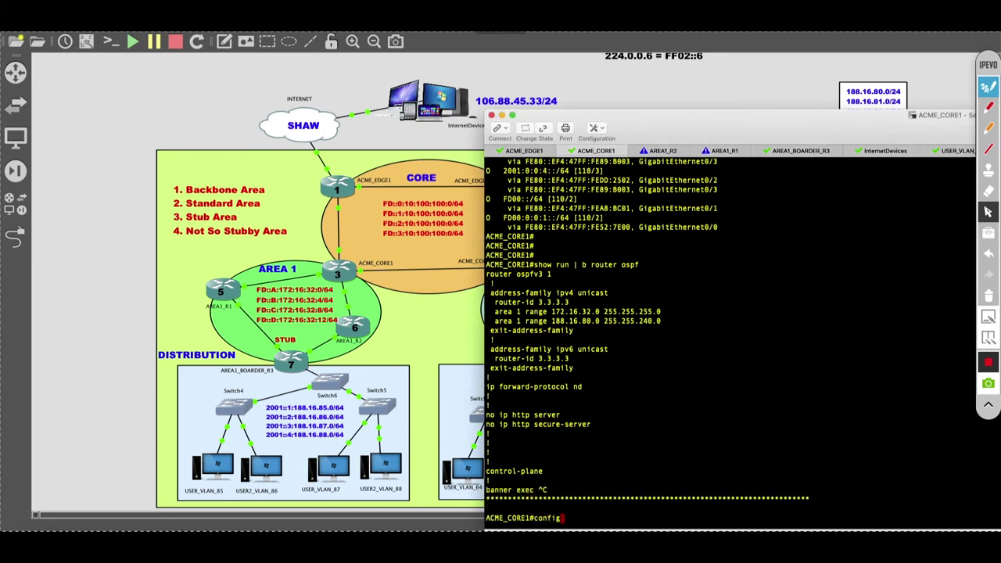
key(Return)
text(router osp)
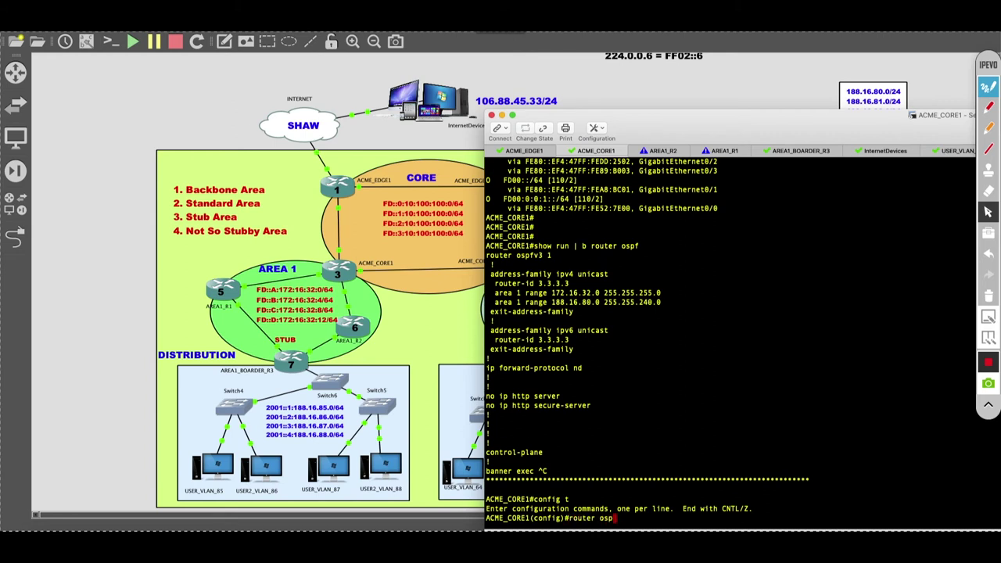
key(Tab)
text(fv3)
key(Tab)
text(1)
key(Return)
text(add)
key(Tab)
text(ipv6)
key(Tab)
text(u)
key(Tab)
key(Return)
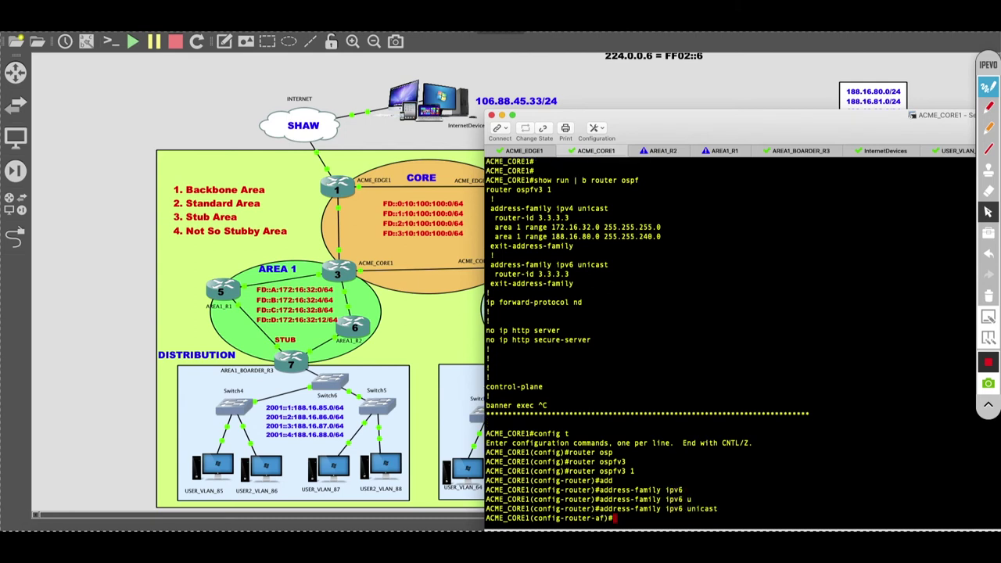
Step: Try to summarize area 1 in the IPv6 address family with the range 2001:0:0:1::/61, listing the accepted range arguments first
text(ar)
key(Tab)
text(1 ra)
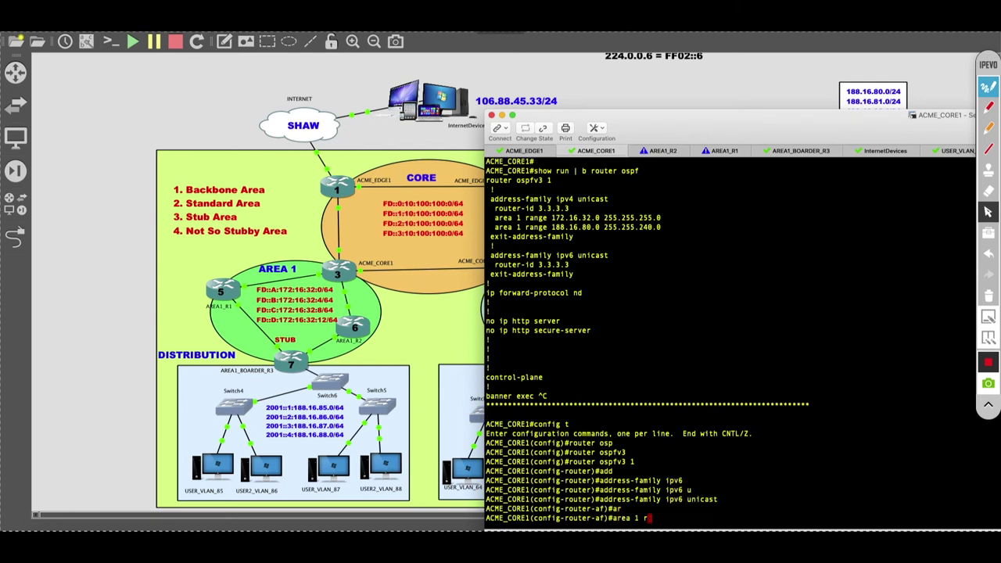
key(Tab)
text(?)
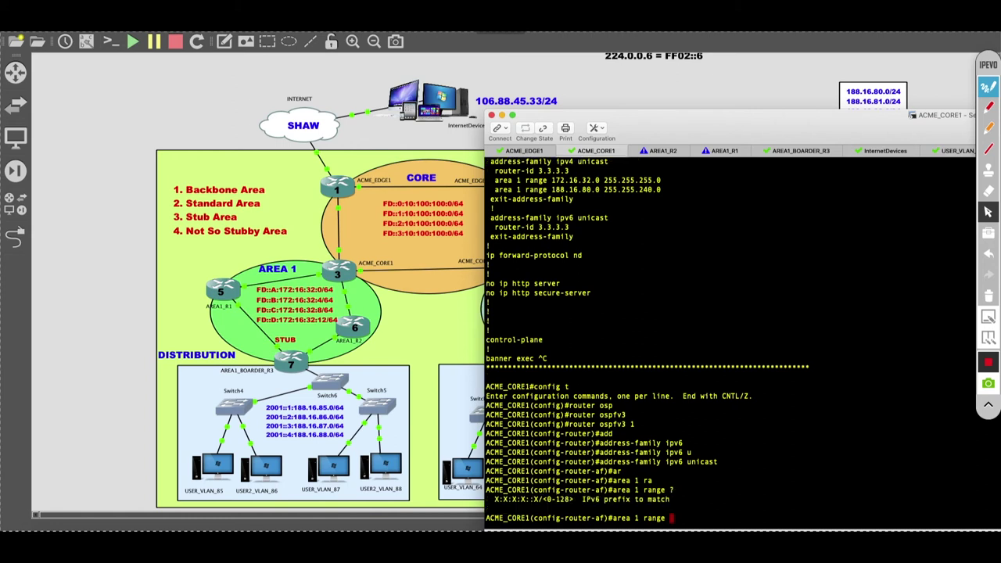
text(2001:0:0:1::/61)
key(Return)
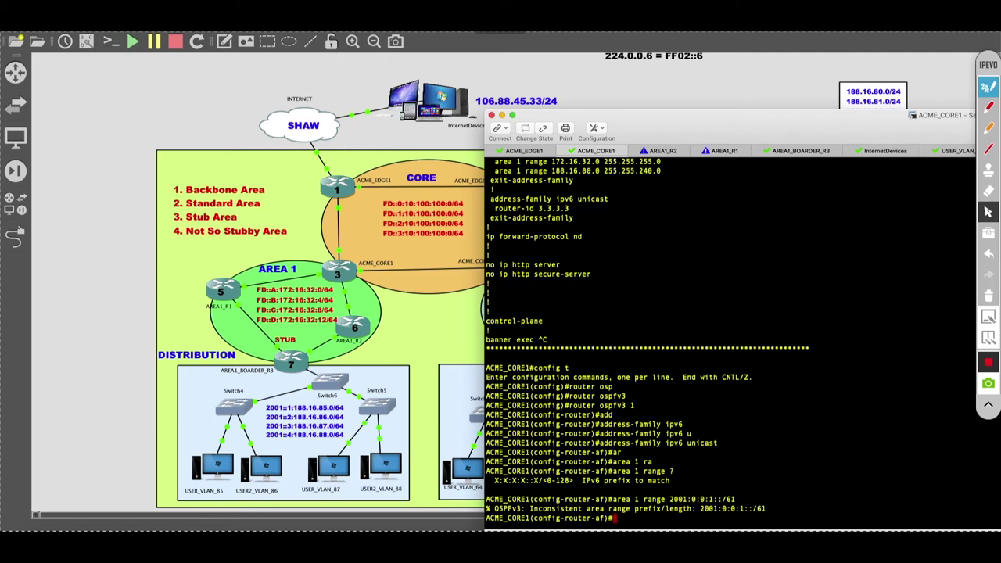
Step: Add the summary area 1 range 2001:0:0:0::/61 to the IPv6 address family and leave configuration mode
key(Up)
key(Left)
key(Left)
key(Left)
key(Left)
key(BackSpace)
text(0)
key(Return)
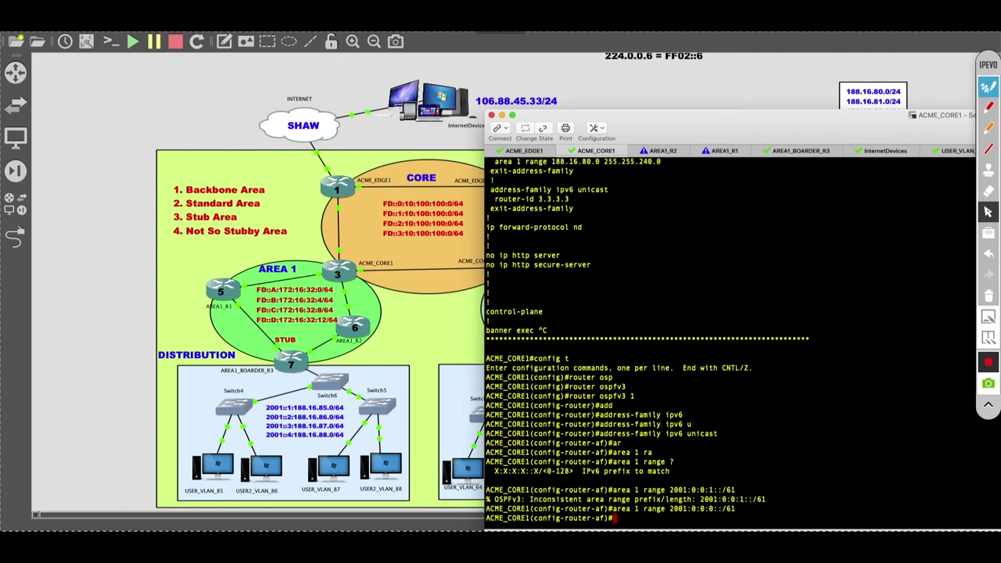
text(end)
key(Return)
key(Return)
key(Return)
key(Return)
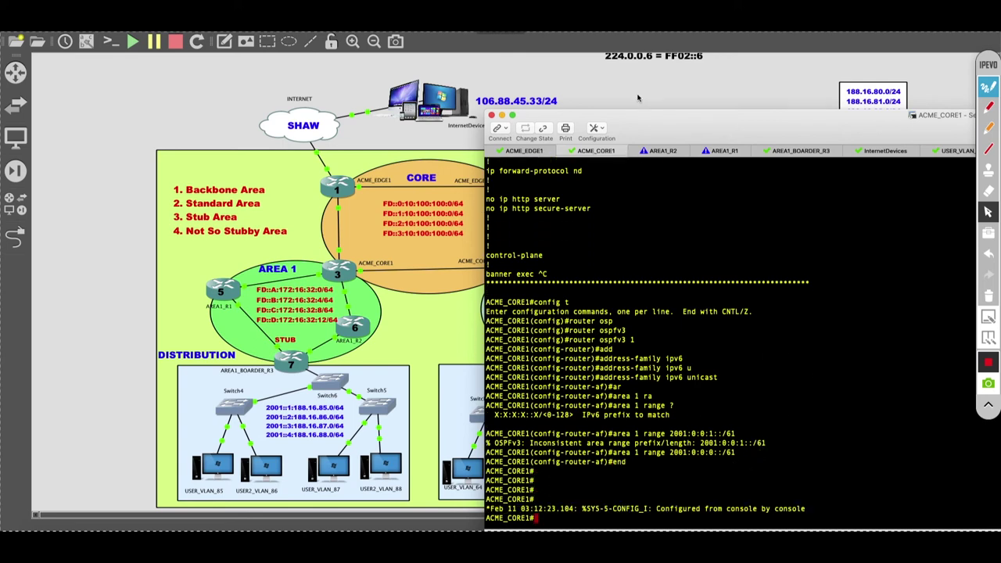
Step: Switch to the ACME_EDGE1 session and highlight the individual 2001:0:0:x::/64 inter-area routes in the earlier output
click(538, 154)
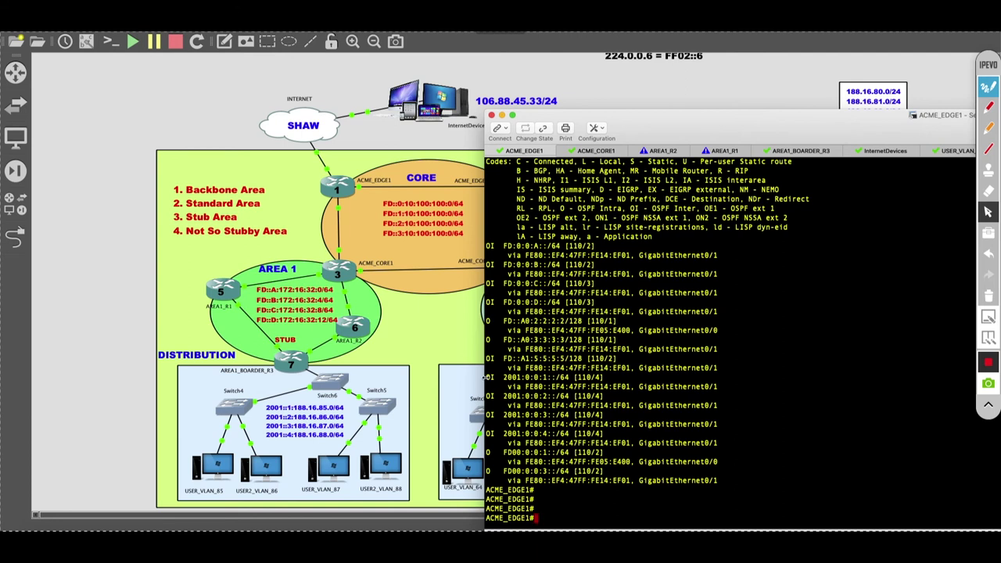
drag(486, 379, 575, 417)
drag(500, 415, 552, 420)
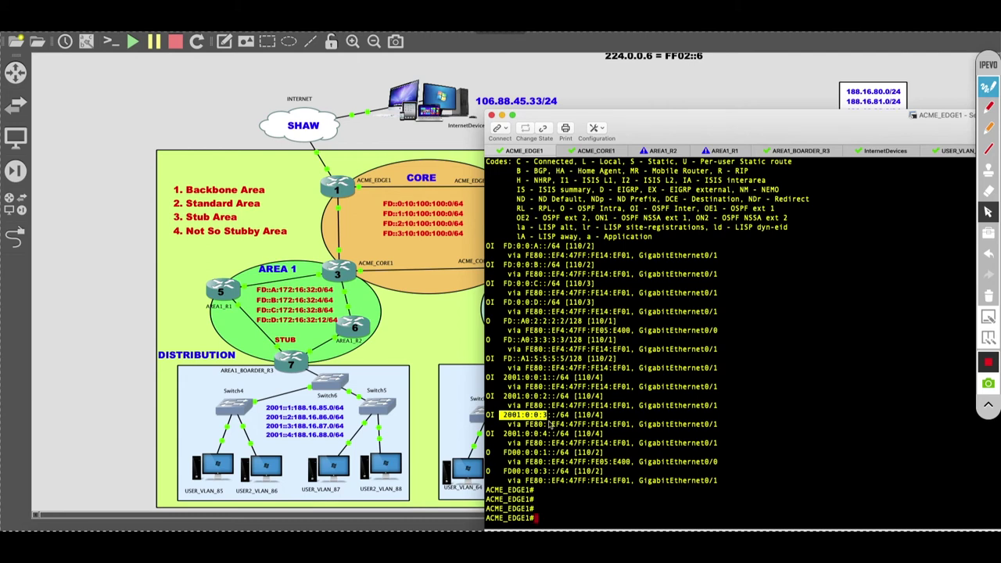
Step: Run show ipv6 route ospf on ACME_EDGE1 and highlight the 2001::/61 summary route
text(show ipv6 route ospf)
key(Return)
key(space)
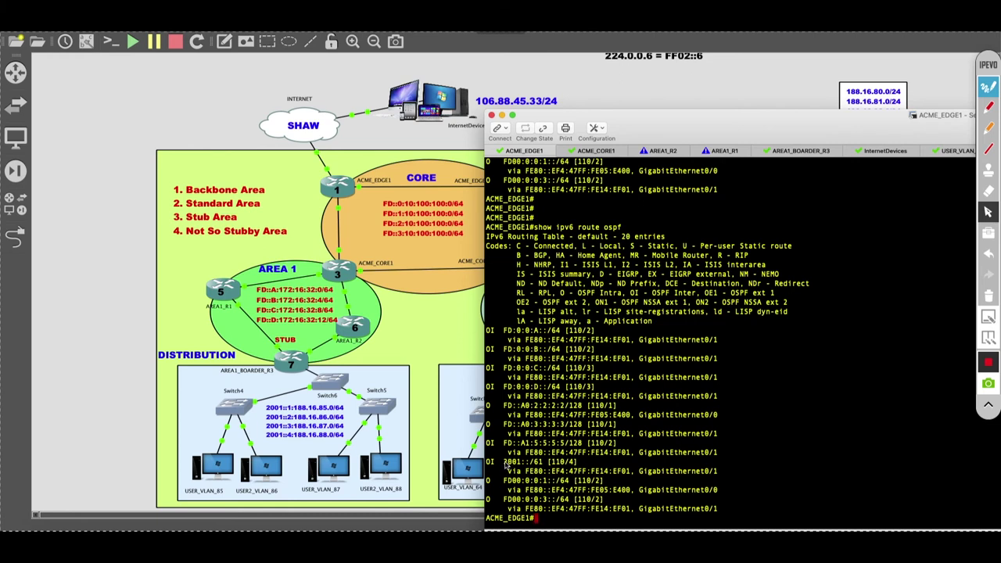
drag(503, 462, 549, 464)
key(Return)
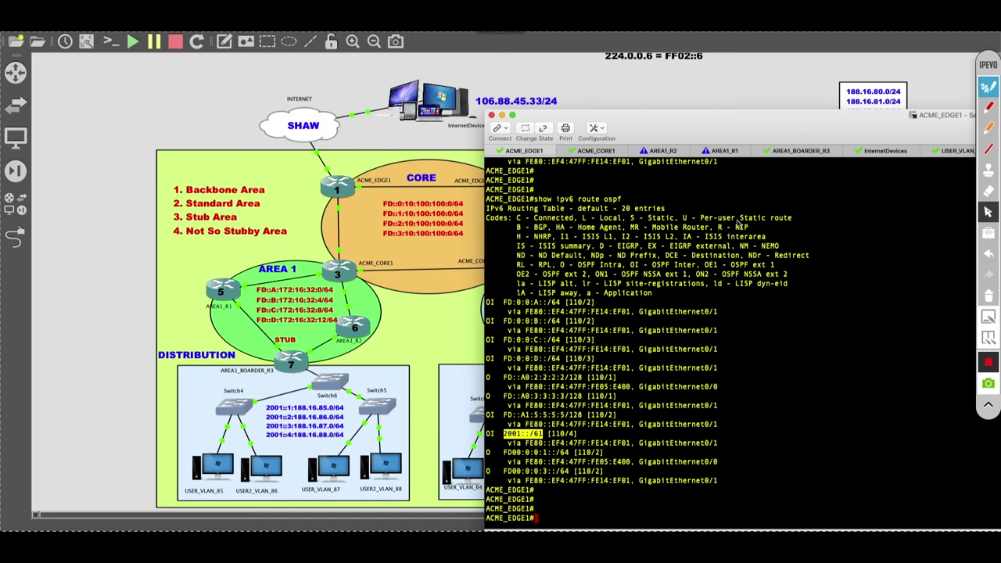
Step: Show AREA1_BOARDER_R3's running configuration from router ospf onward and highlight its IPv6 unicast address family line
click(811, 153)
key(Return)
key(Return)
key(Return)
text(show run)
text( | b router sopf)
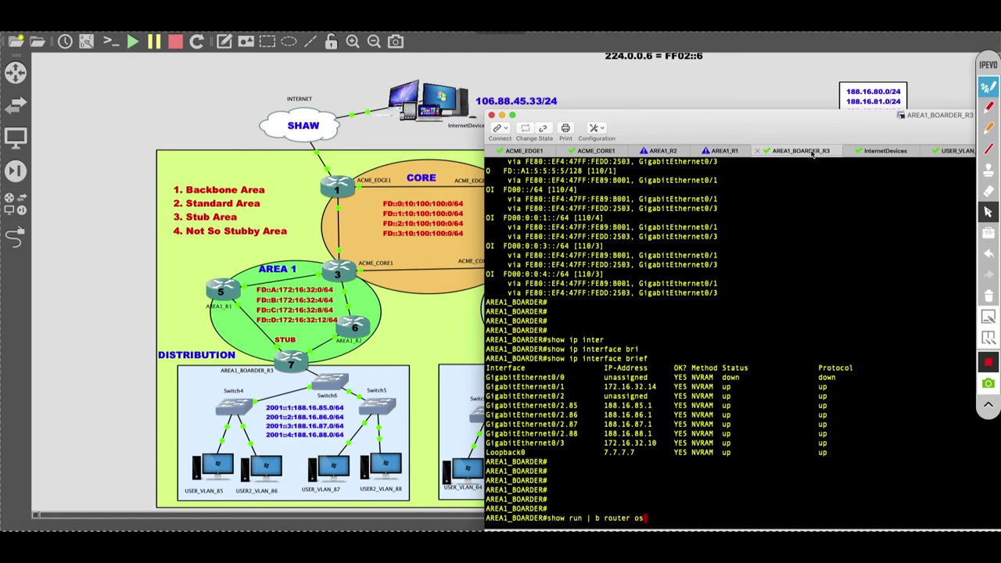
key(Return)
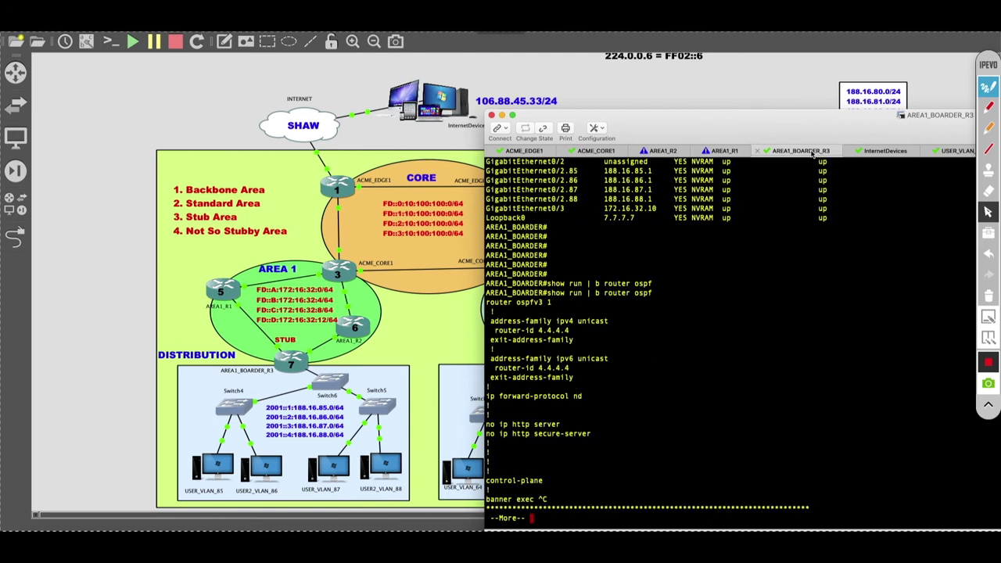
key(q)
drag(491, 354, 614, 352)
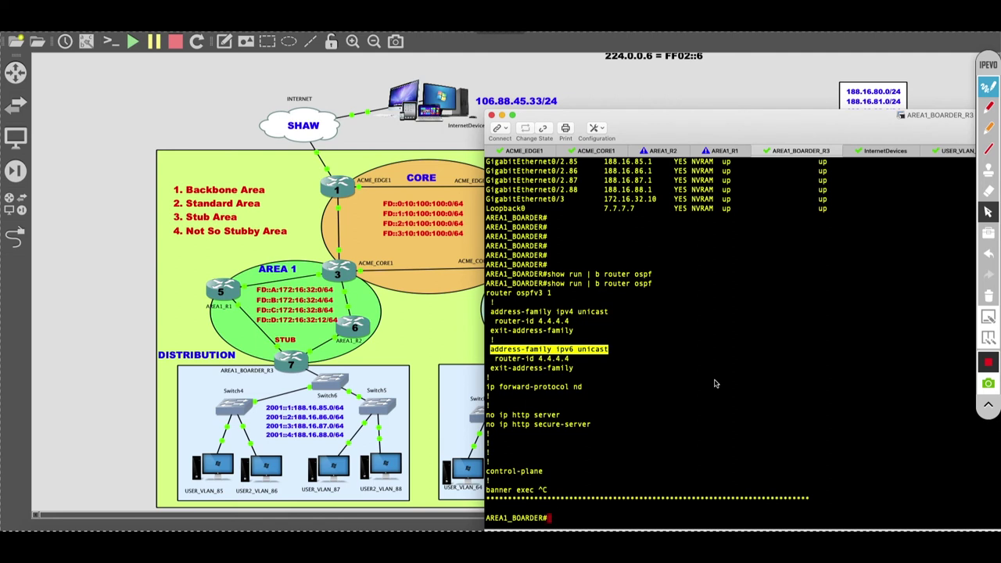
Step: Draw a pen mark from below router 7 toward Switch4 on the topology, and clear the annotation
click(987, 107)
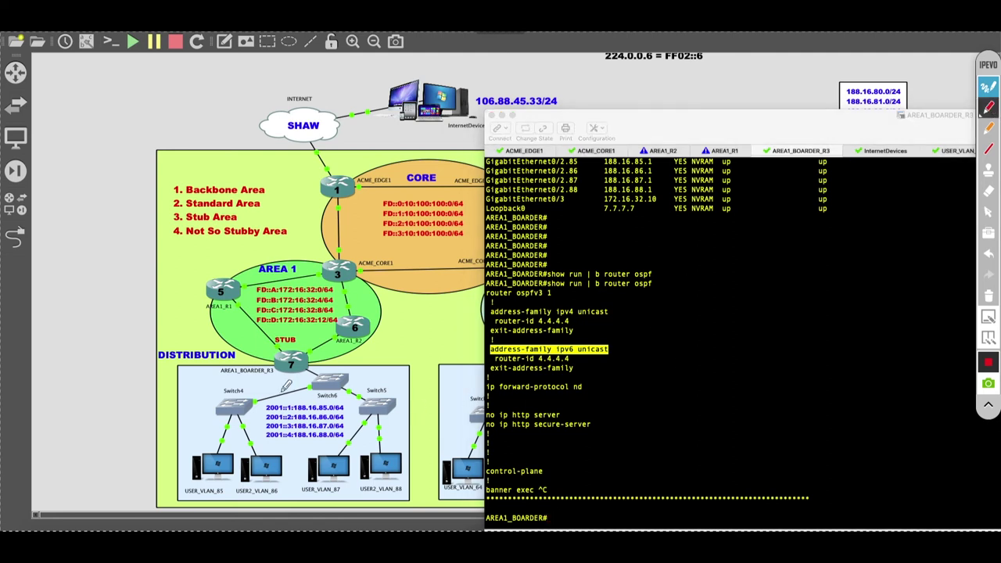
drag(283, 384, 234, 393)
click(989, 297)
click(987, 212)
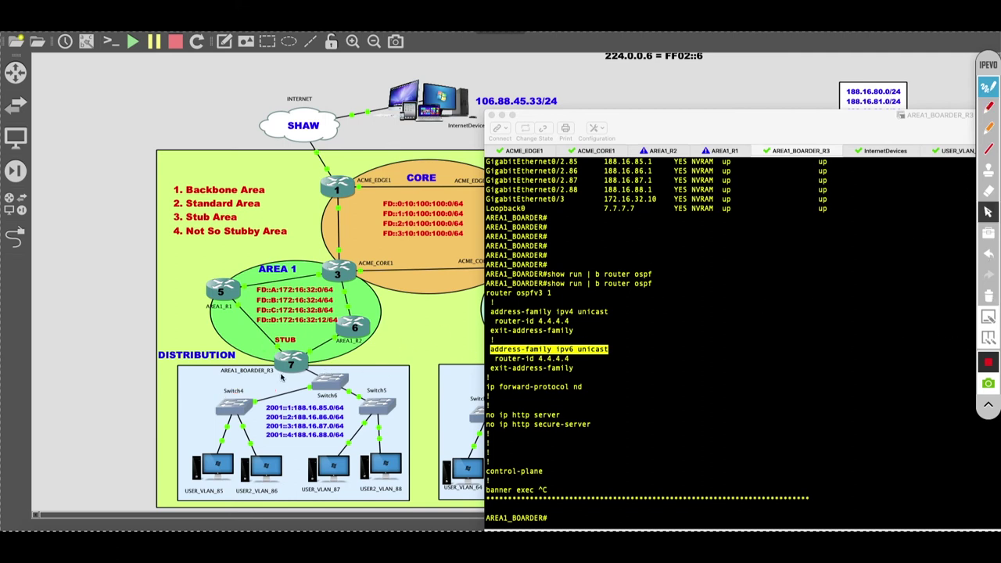
right_click(310, 374)
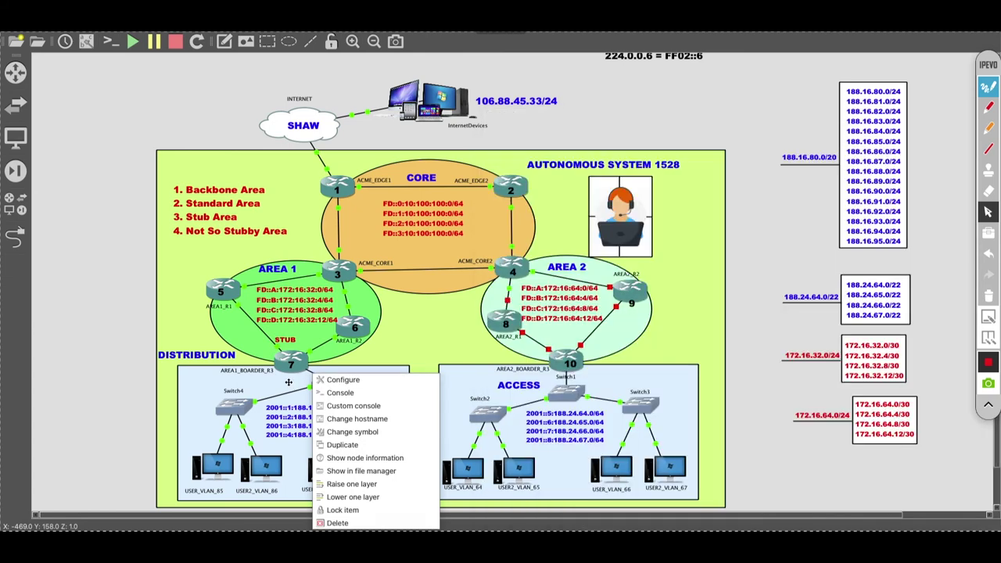
click(311, 376)
right_click(314, 376)
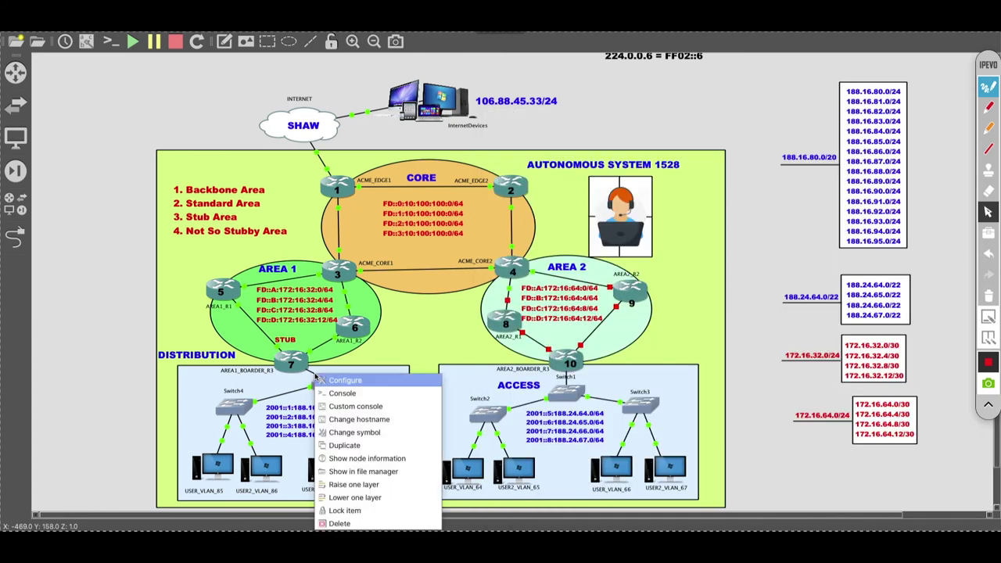
click(317, 379)
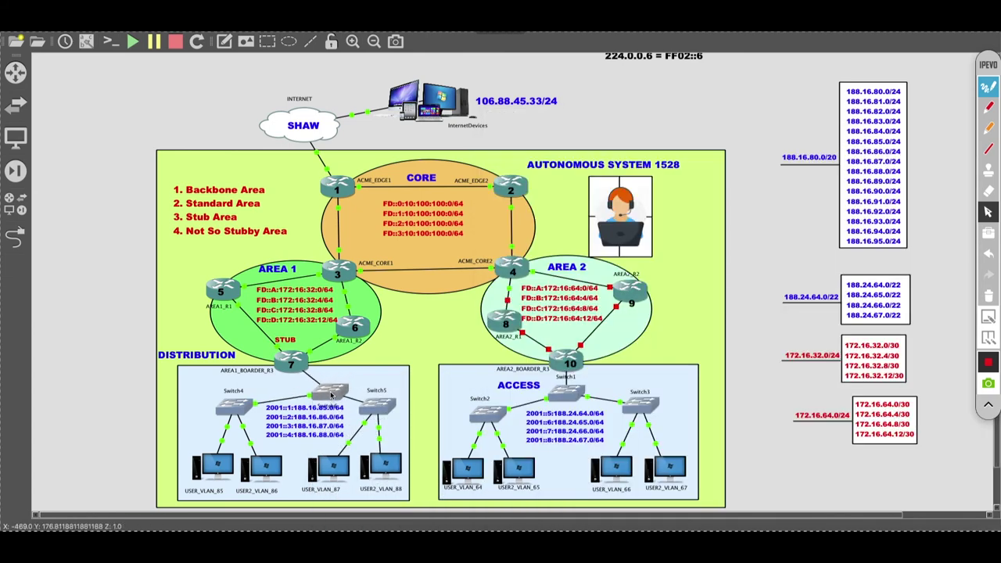
Step: Start an Ethernet packet capture with live visualization on the link from AREA1_BOARDER_R3 Gi0/2 to Switch6
right_click(317, 381)
click(344, 387)
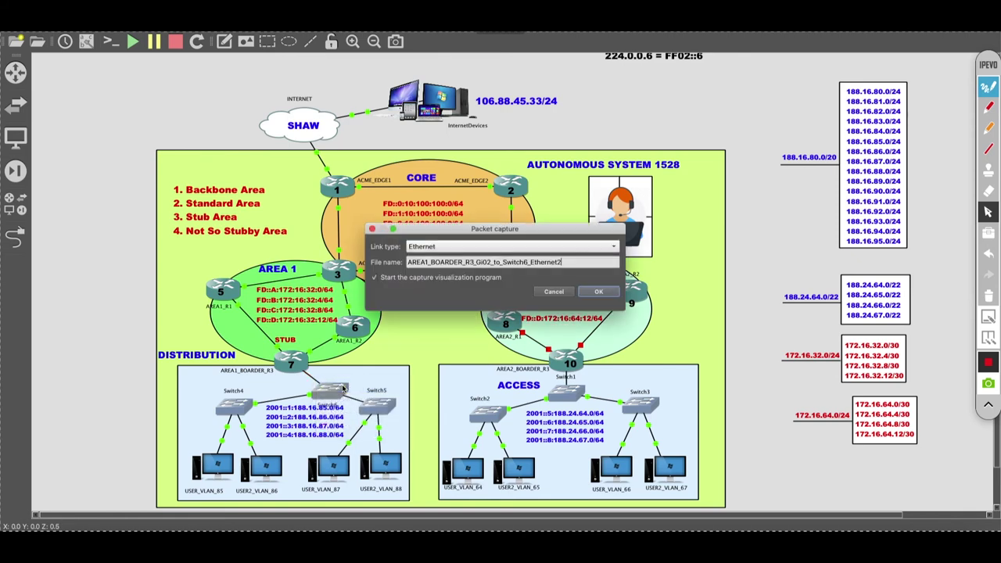
click(614, 292)
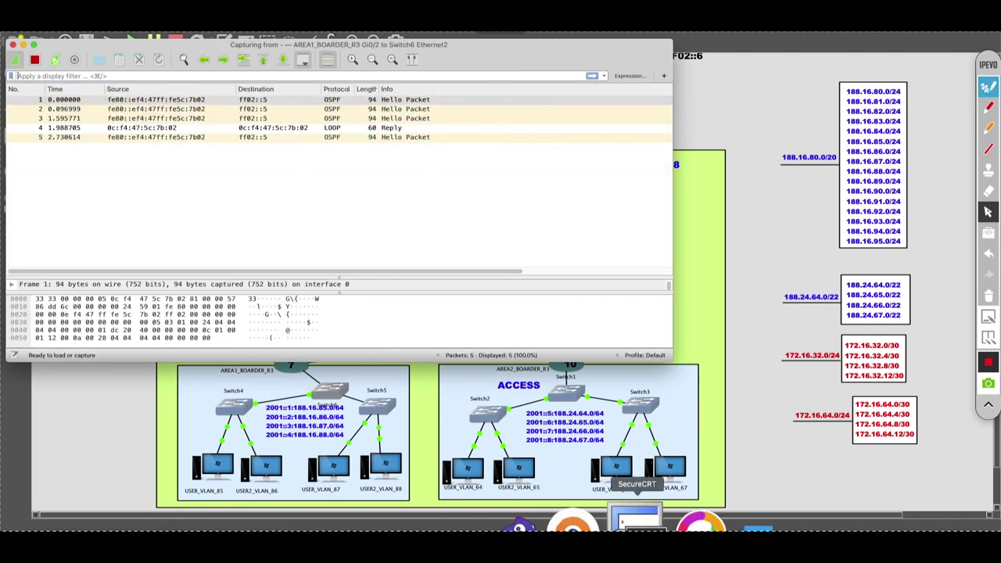
Step: Switch back to SecureCRT and enter configuration mode on AREA1_BOARDER with config t
click(635, 524)
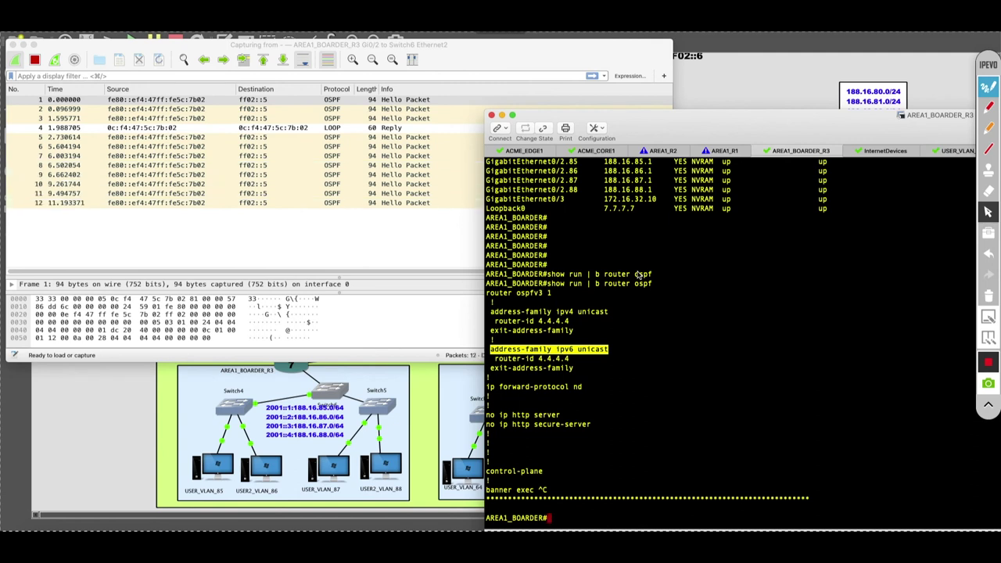
key(Return)
key(Return)
key(Return)
key(Return)
text(config t)
key(Return)
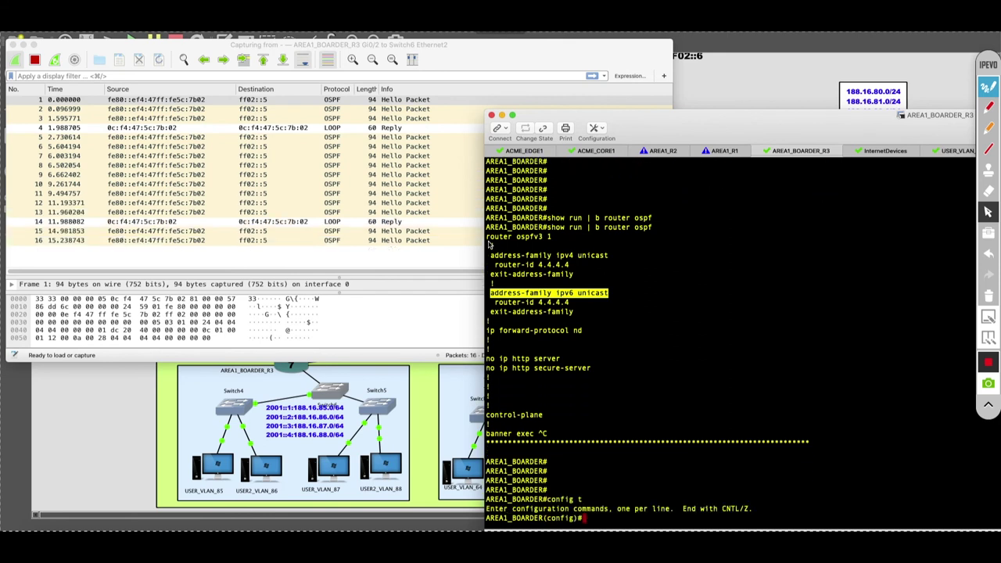
Step: Open the IPv4 unicast address family under router ospfv3 1, reusing the lines from the displayed configuration
drag(486, 236, 559, 237)
right_click(558, 238)
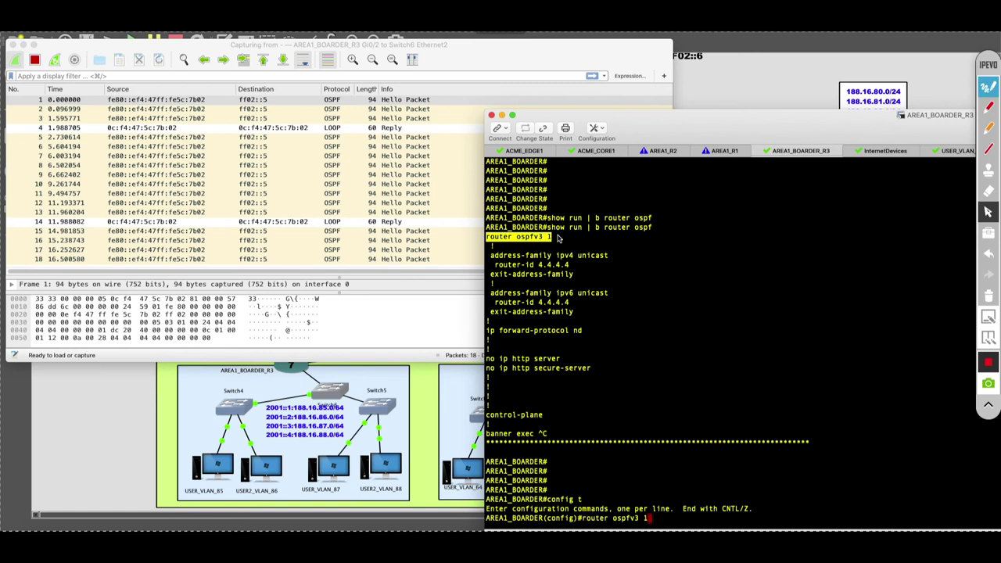
key(Return)
drag(486, 245, 614, 248)
right_click(614, 249)
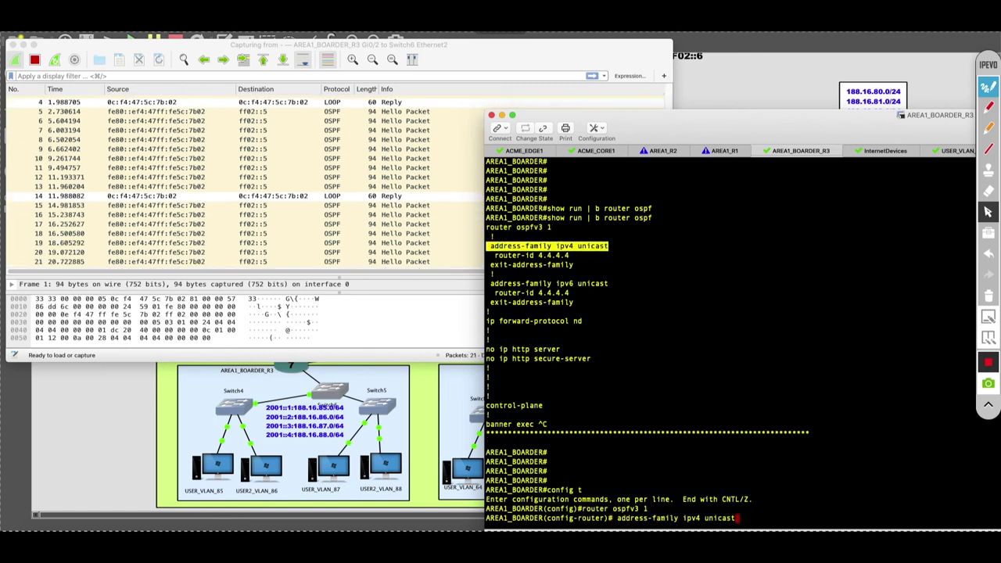
key(Return)
Step: Try to make gigabitEthernet 0/2.84 a passive interface in the IPv4 address family
text(pass)
key(Tab)
text(gig)
key(Tab)
text(0/2.84)
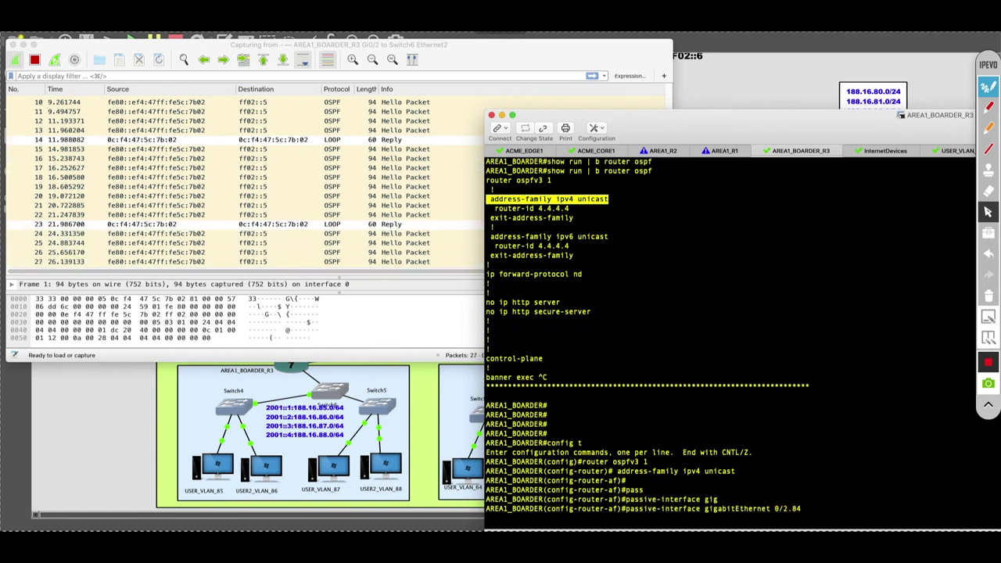
key(Return)
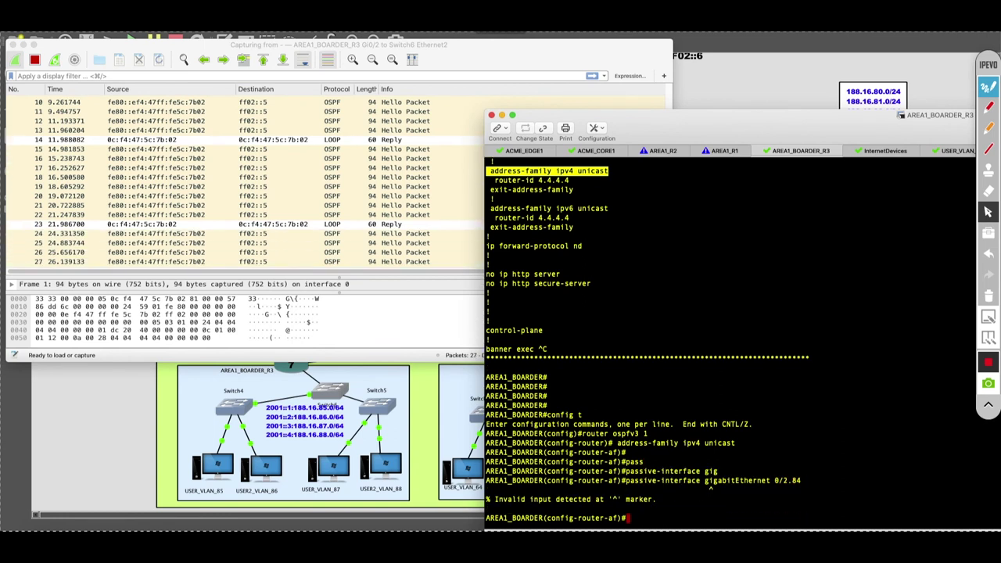
Step: List the interface types that passive-interface accepts, including those beginning with g
key(Up)
key(BackSpace)
key(BackSpace)
key(BackSpace)
key(BackSpace)
key(BackSpace)
key(BackSpace)
key(BackSpace)
key(BackSpace)
key(BackSpace)
key(BackSpace)
key(BackSpace)
key(BackSpace)
key(BackSpace)
key(BackSpace)
key(BackSpace)
key(BackSpace)
key(BackSpace)
text(?)
key(space)
text(g)
key(Tab)
text(?)
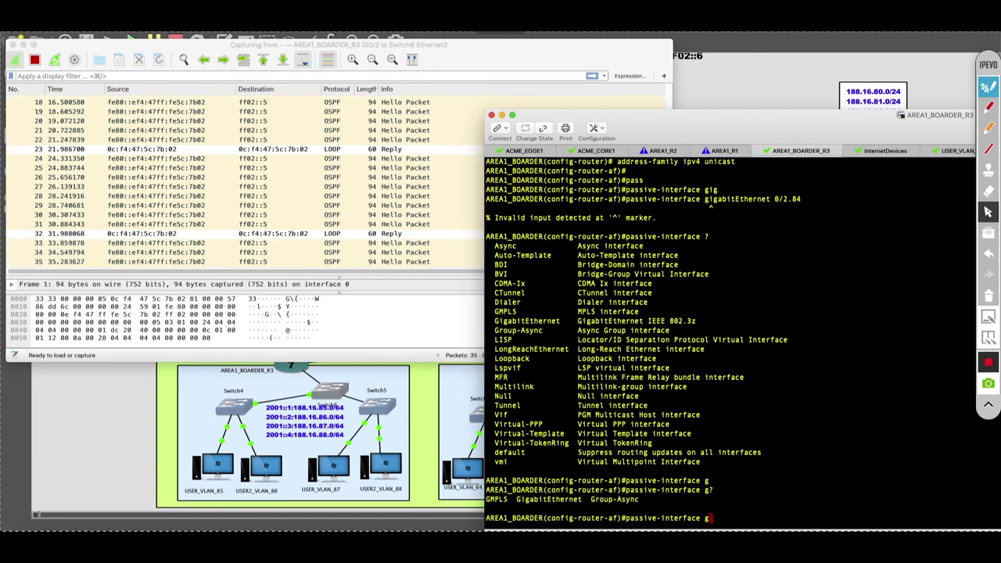
Step: Retry passive-interface for subinterface 0/2.84 using the capitalized interface type GigabitEthernet
key(BackSpace)
text(Gig)
key(Tab)
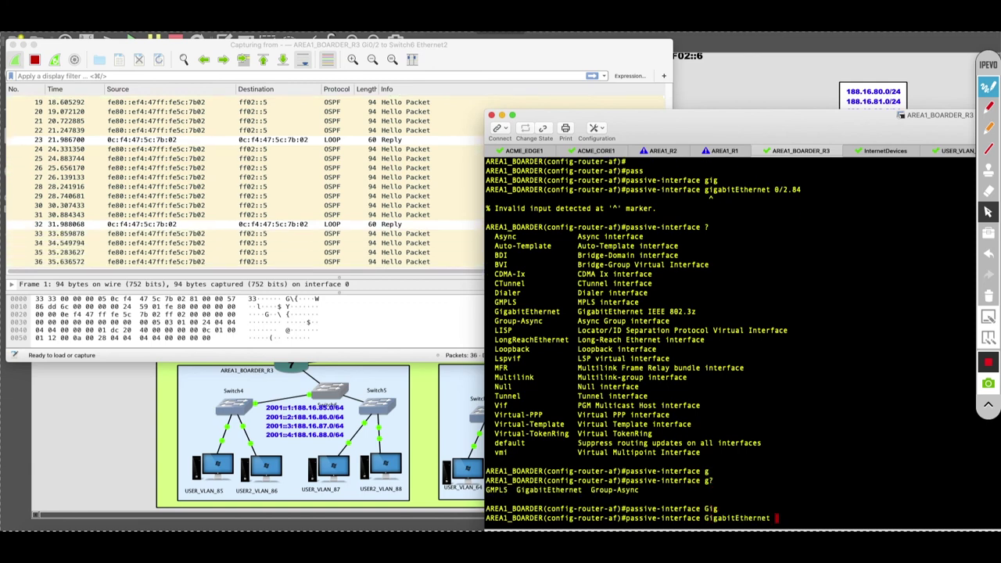
text(0/2.84)
key(Return)
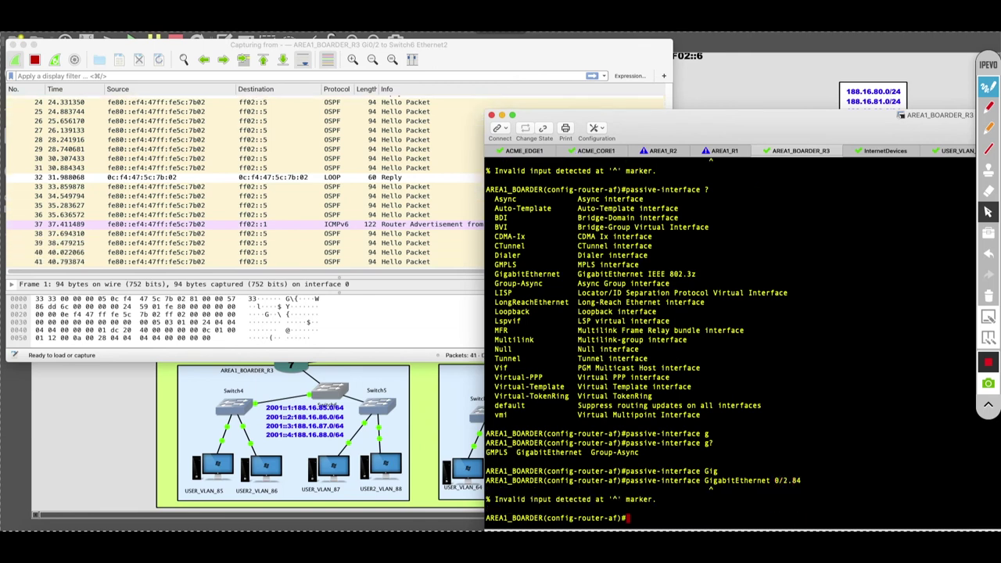
Step: Make GigabitEthernet 0/2.85, 0/2.86, 0/2.87 and 0/2.88 passive interfaces in the IPv4 address family
key(Up)
key(BackSpace)
text(5)
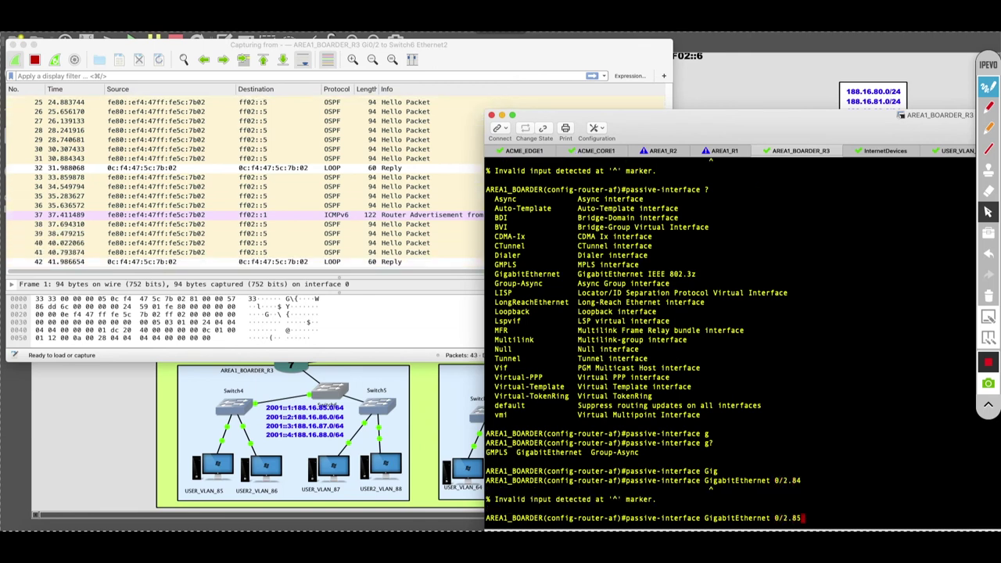
key(Return)
key(Up)
key(BackSpace)
text(6)
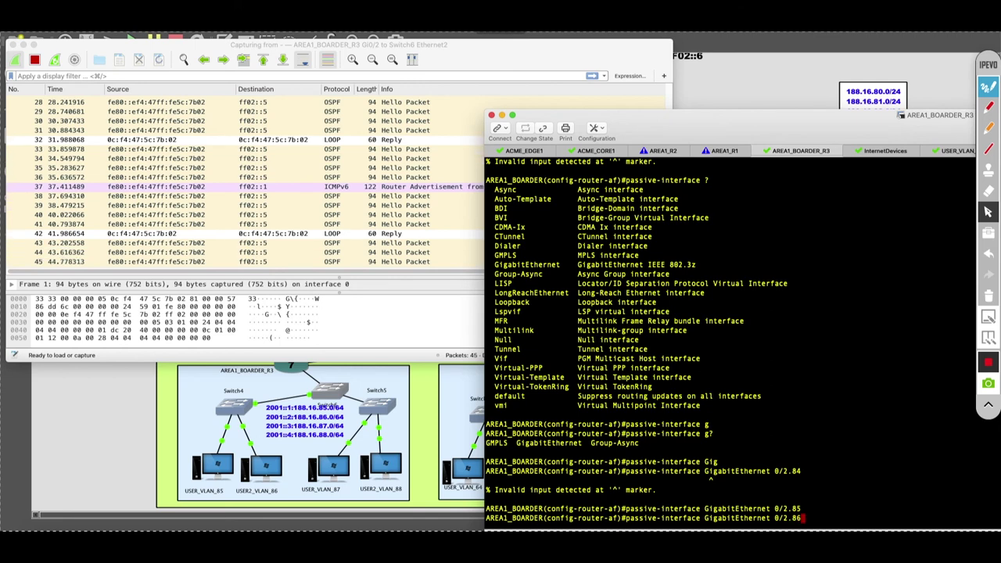
key(Return)
key(Up)
key(BackSpace)
text(7)
key(Return)
key(Up)
key(BackSpace)
text(8)
key(Return)
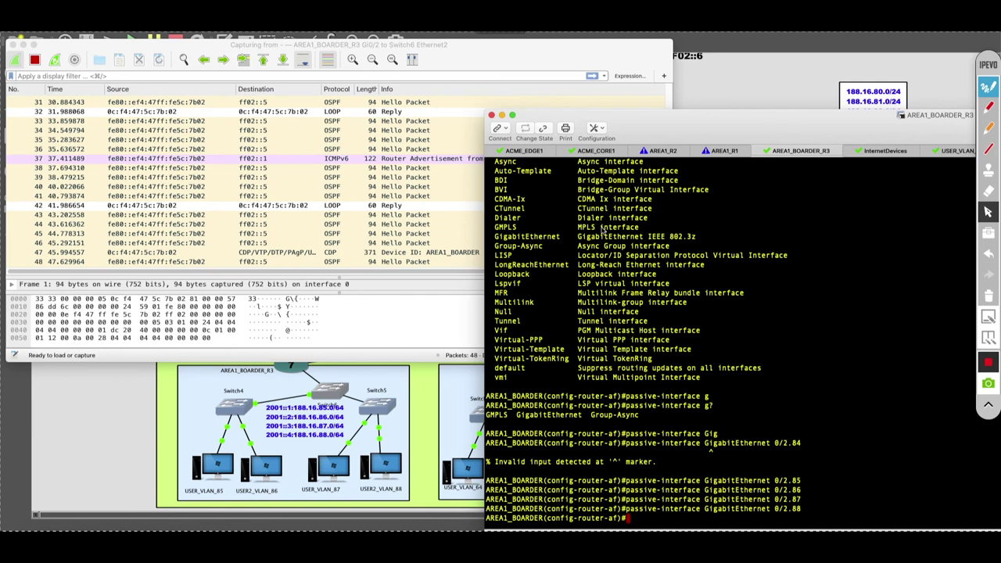
Step: Check the Wireshark capture for OSPF hello packets, return to SecureCRT and end configuration mode on AREA1_BOARDER
click(468, 59)
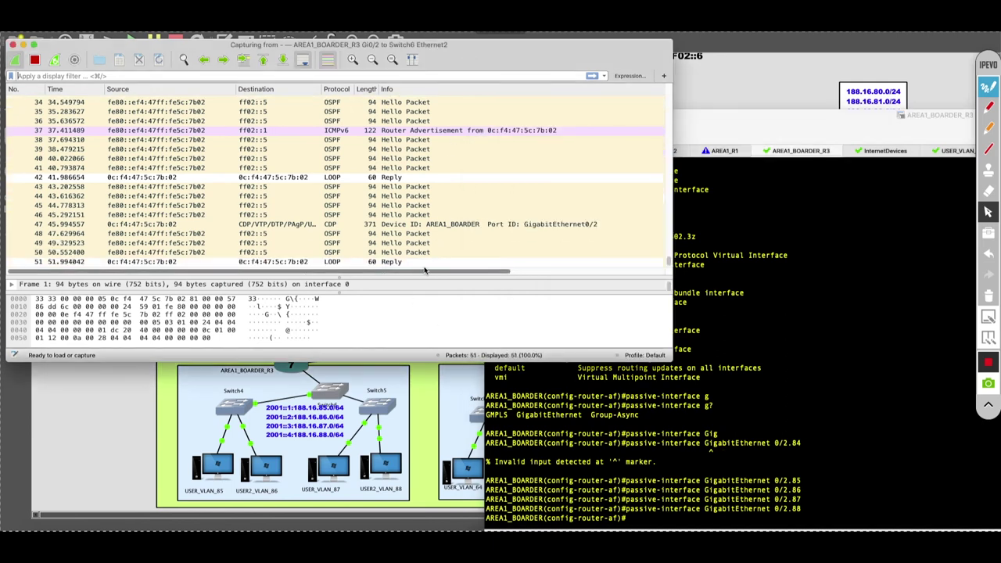
click(767, 319)
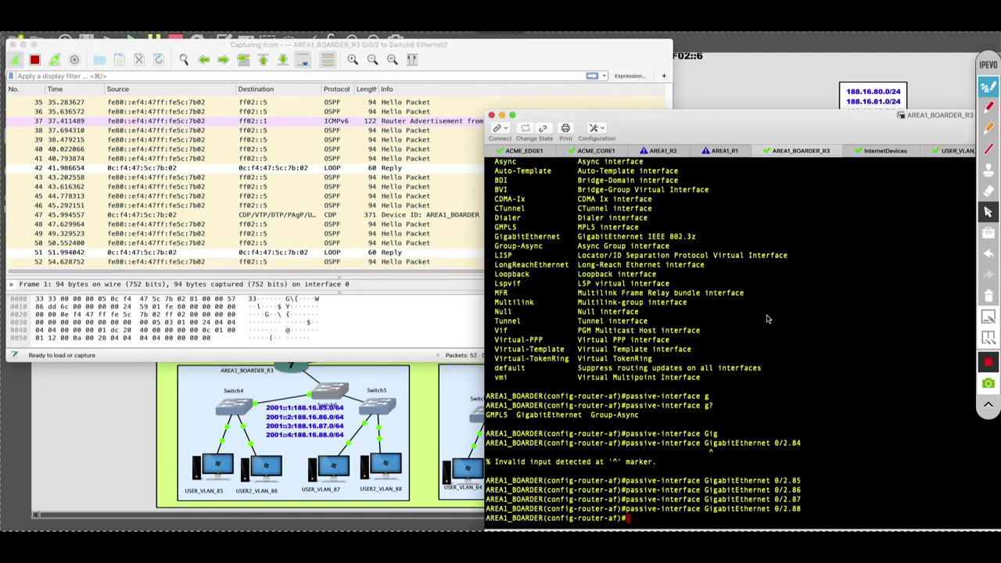
key(Return)
key(Return)
key(Return)
text(end)
key(Return)
key(Return)
key(Return)
key(Return)
key(Return)
key(Return)
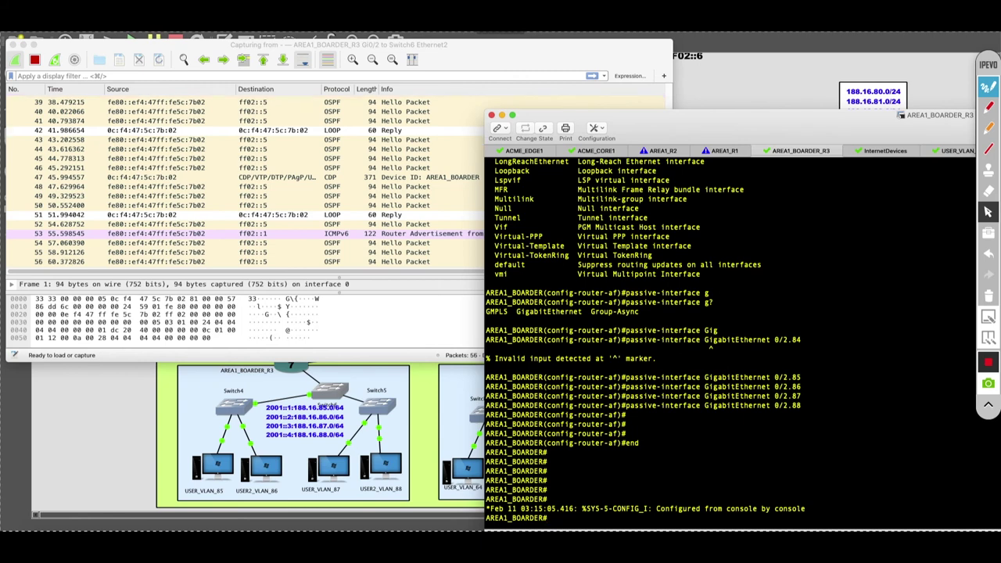
key(Return)
key(Return)
key(Return)
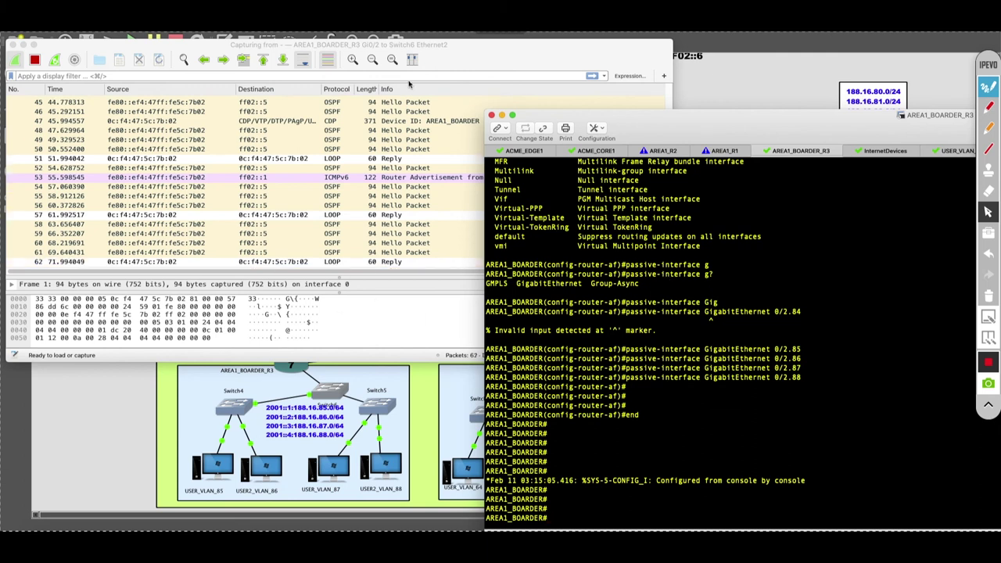
Step: Stop the capture on the AREA1_BOARDER_R3 link and quit Wireshark without saving the packets
click(461, 48)
click(12, 44)
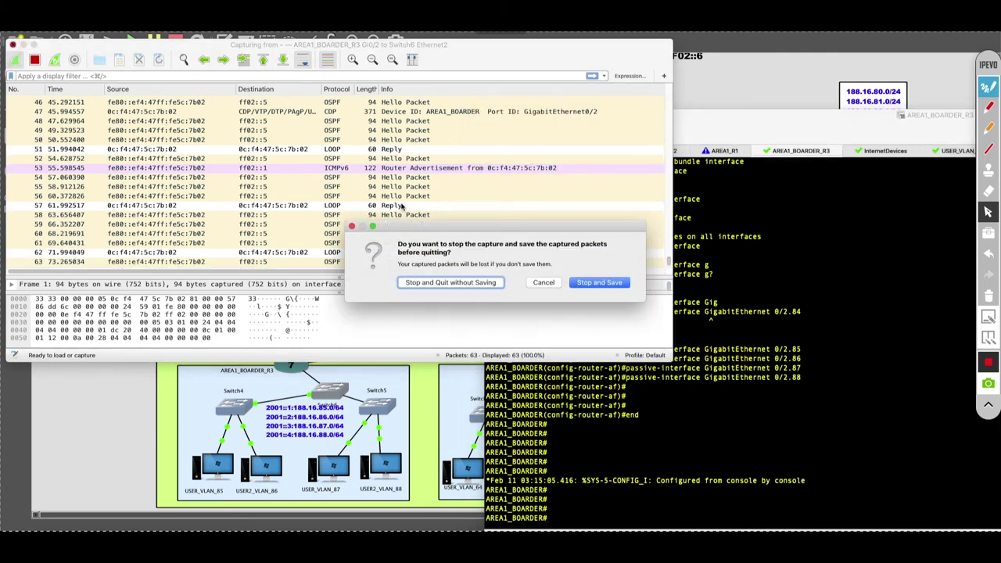
click(476, 287)
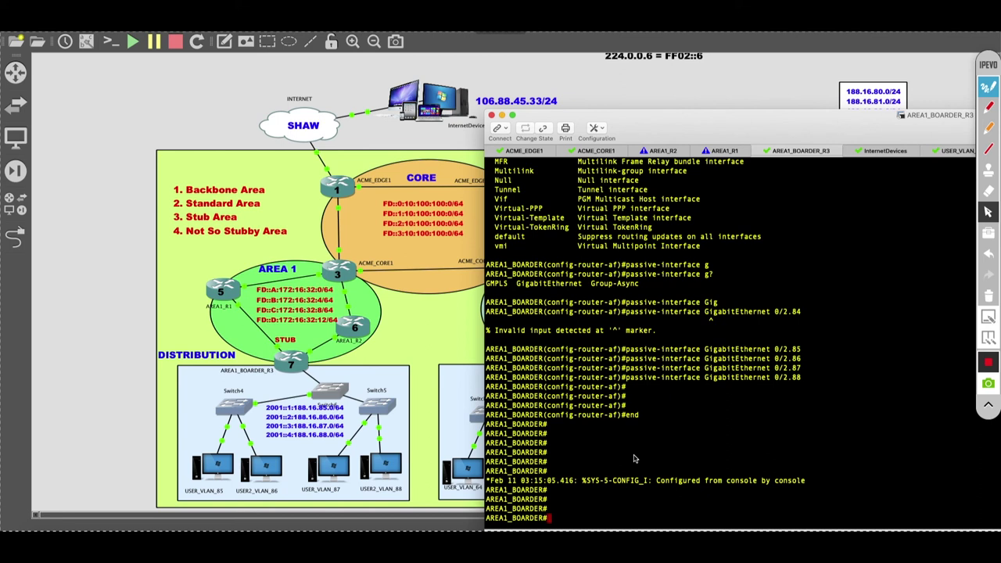
Step: Return to the AREA1_BOARDER_R3 console in SecureCRT and enter global configuration mode
mouse_move(660, 522)
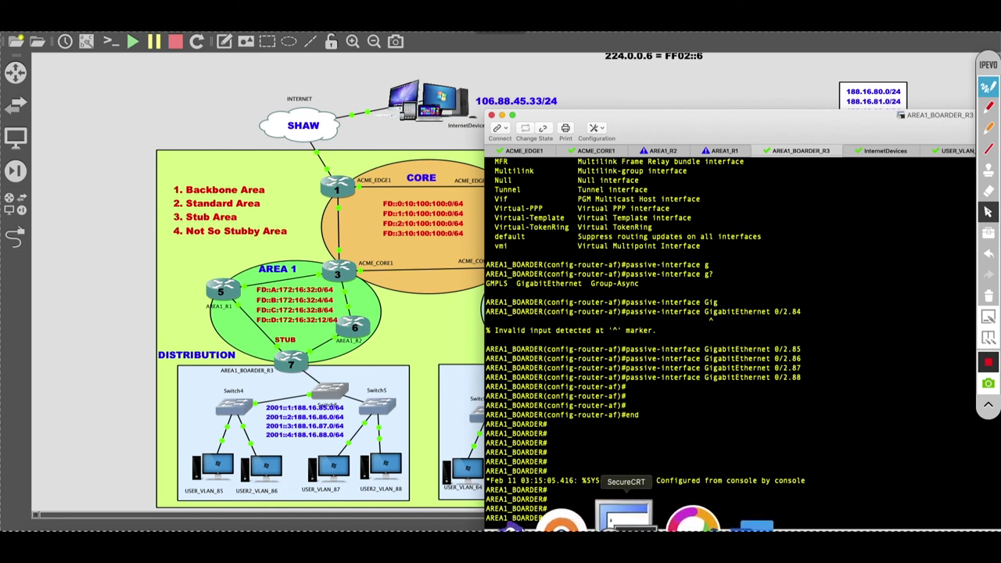
text(config t)
key(BackSpace)
key(BackSpace)
key(BackSpace)
key(BackSpace)
key(BackSpace)
key(BackSpace)
key(BackSpace)
key(BackSpace)
text(config t)
key(Return)
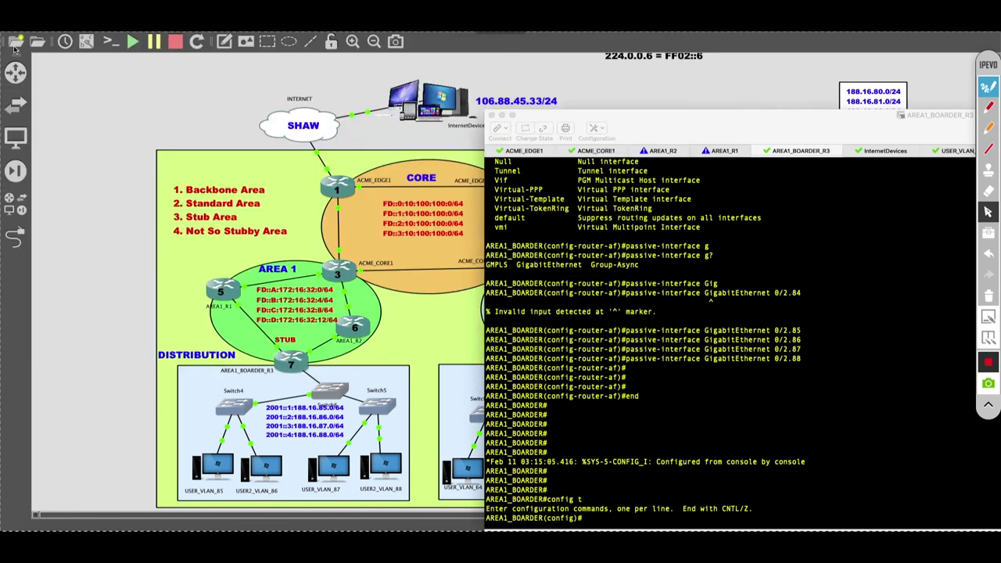
Step: Switch to the GNS3 topology and start Wireshark on the link between AREA1_BOARDER_R3 and Switch6
click(13, 45)
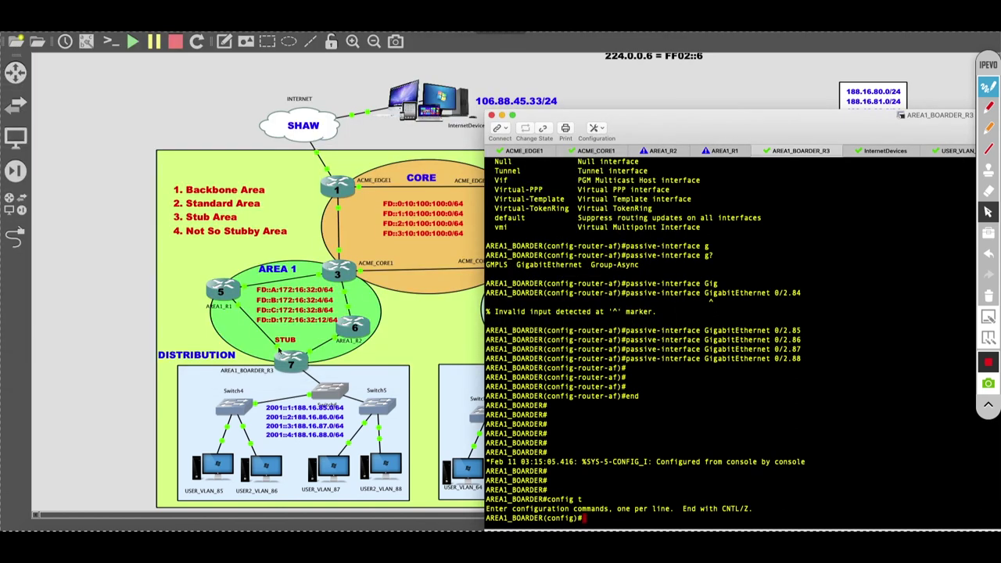
right_click(312, 380)
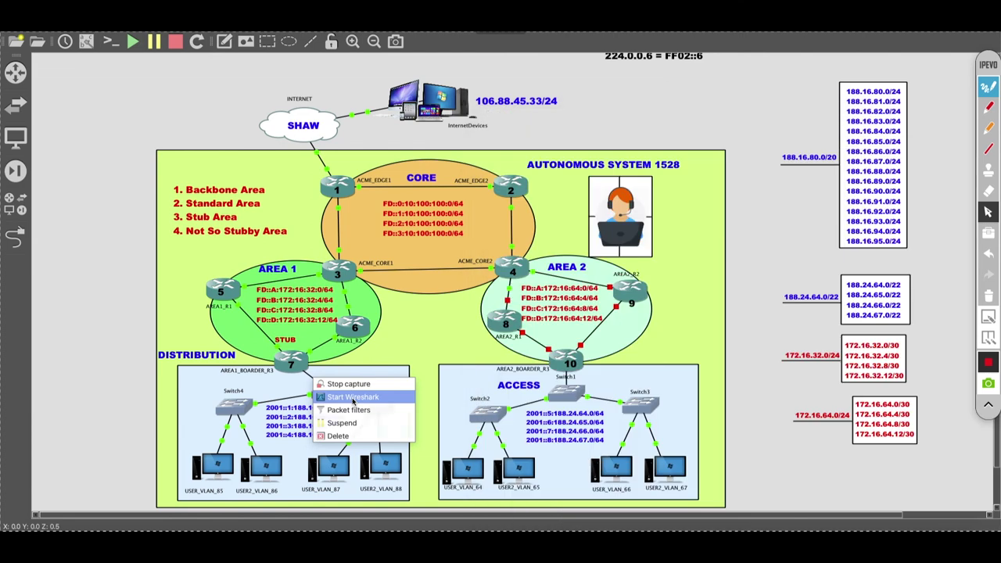
click(353, 398)
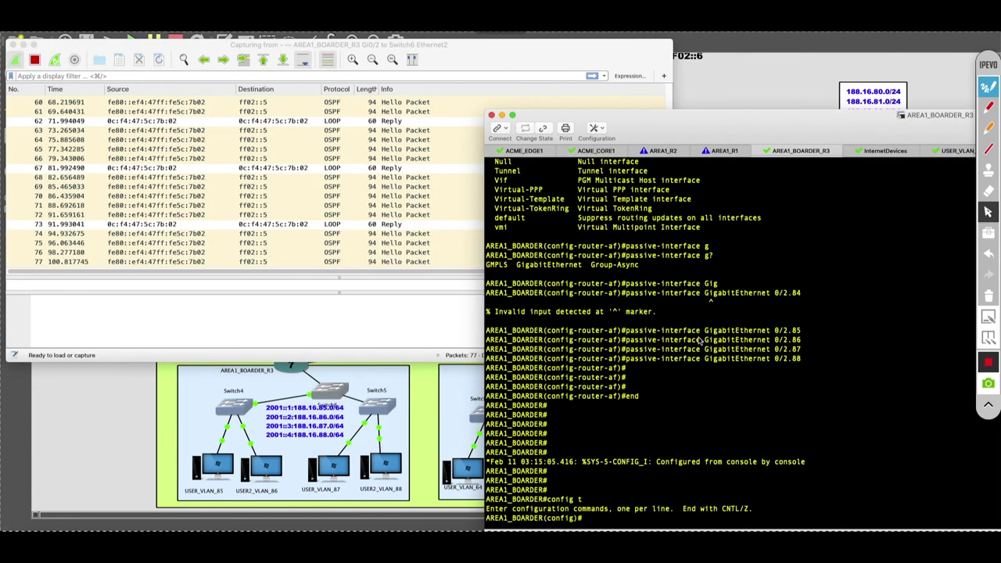
Step: End configuration mode on AREA1_BOARDER and display the running configuration starting at the router ospf section
key(Return)
key(Return)
text(end)
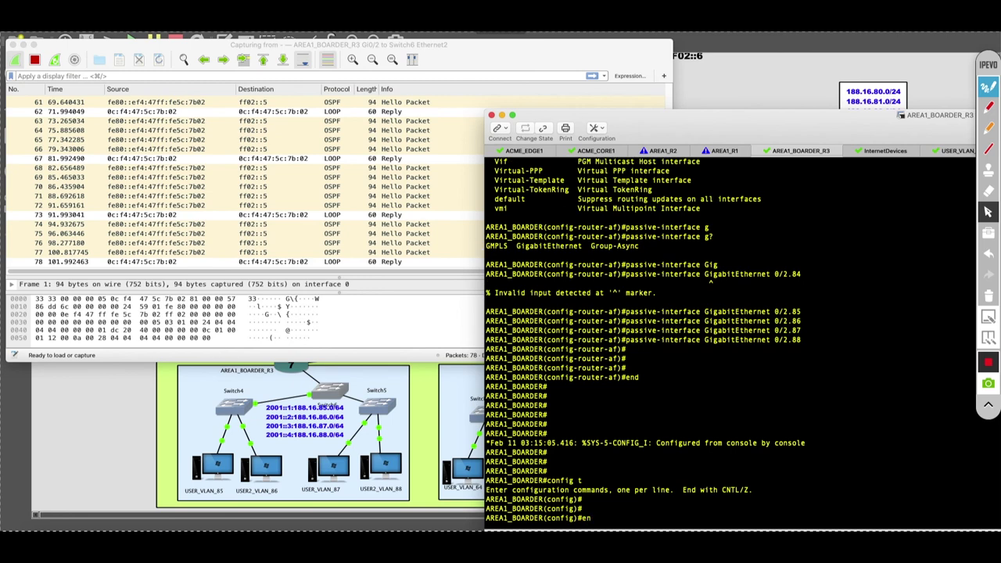
key(Return)
text(show ip interface brief)
key(Up)
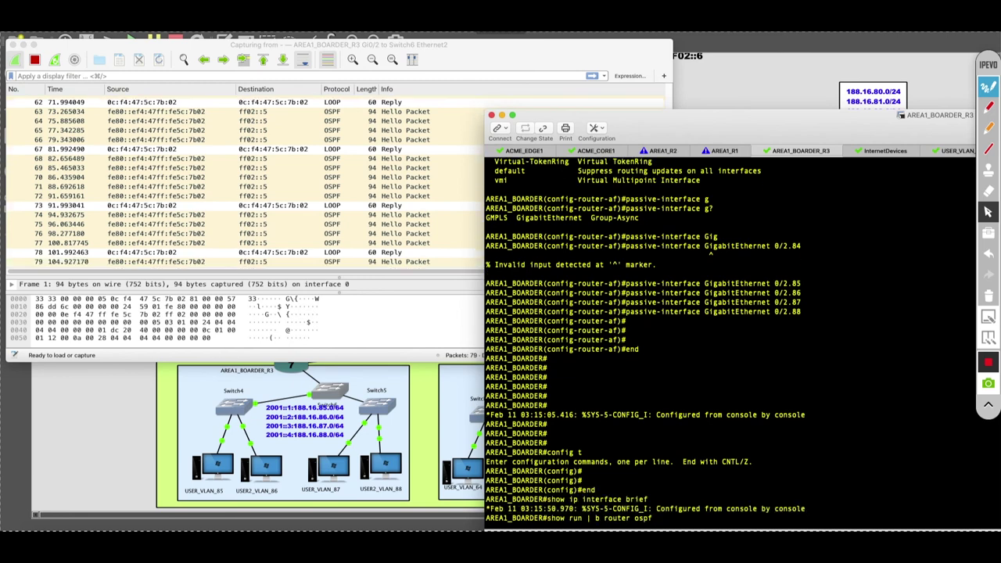
key(Return)
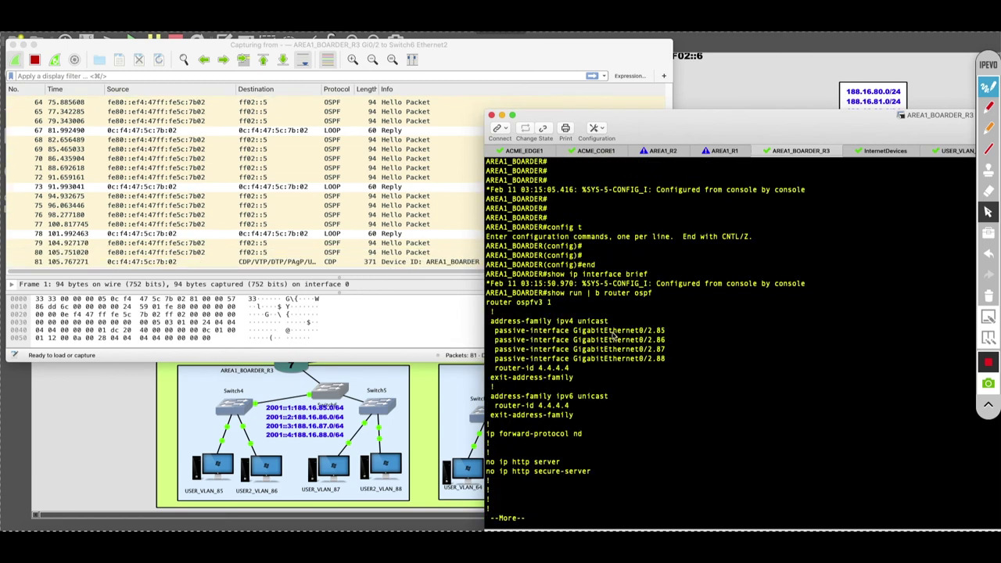
key(space)
key(Return)
key(Return)
Step: Enter configuration mode and open the IPv6 unicast address family of OSPFv3 process 1 on AREA1_BOARDER
text(config t)
key(Return)
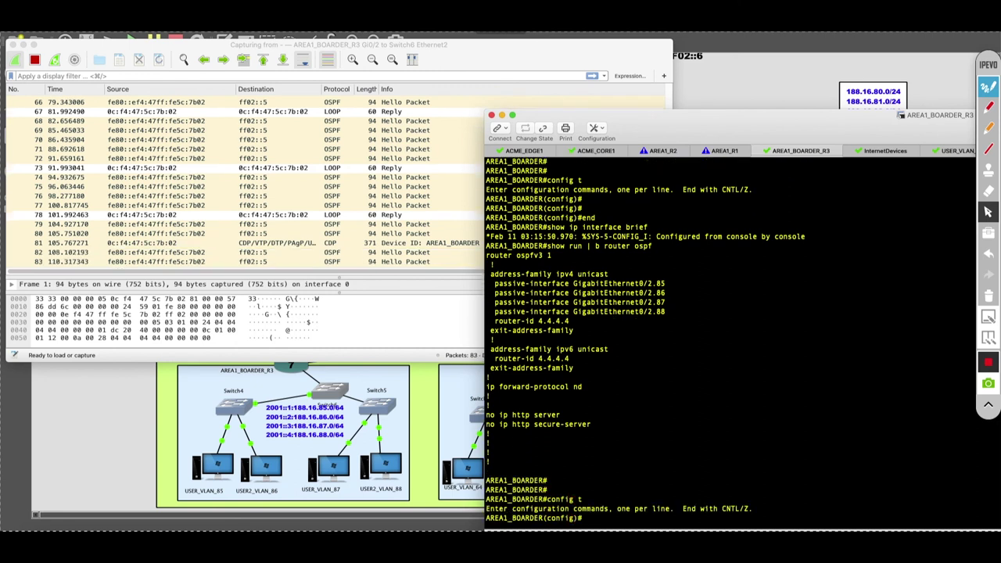
drag(487, 256, 552, 256)
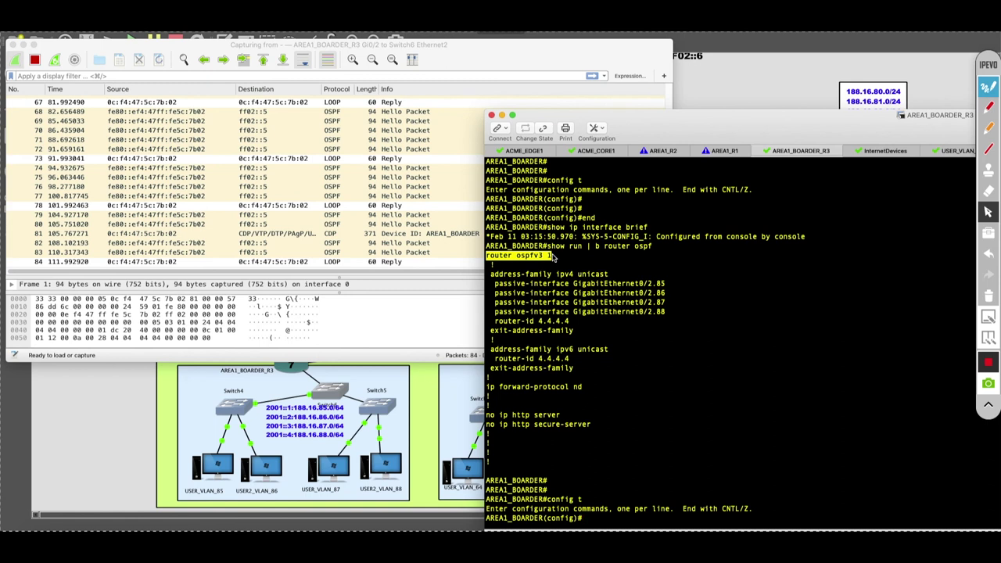
right_click(554, 257)
key(Return)
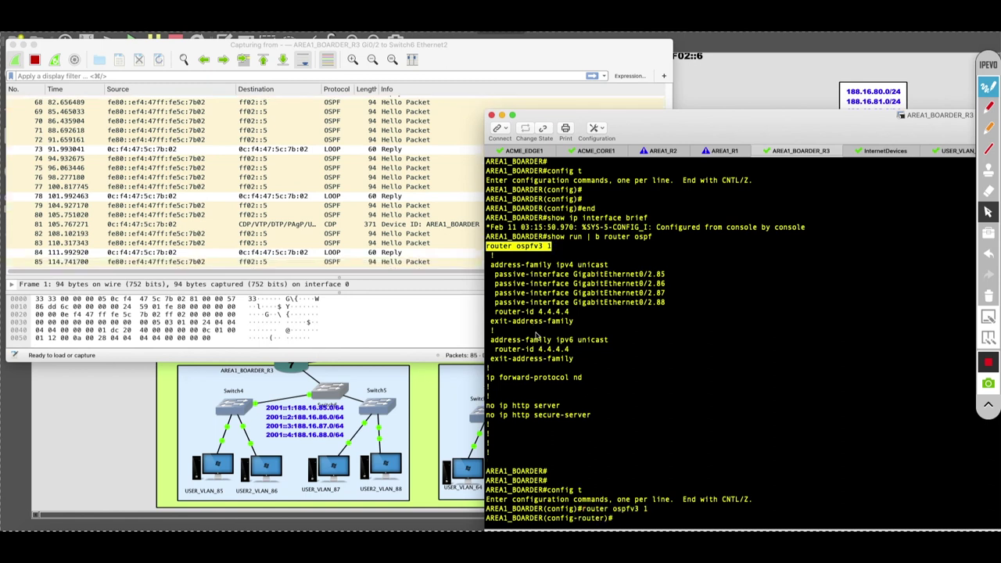
drag(491, 341, 609, 342)
right_click(608, 343)
key(Return)
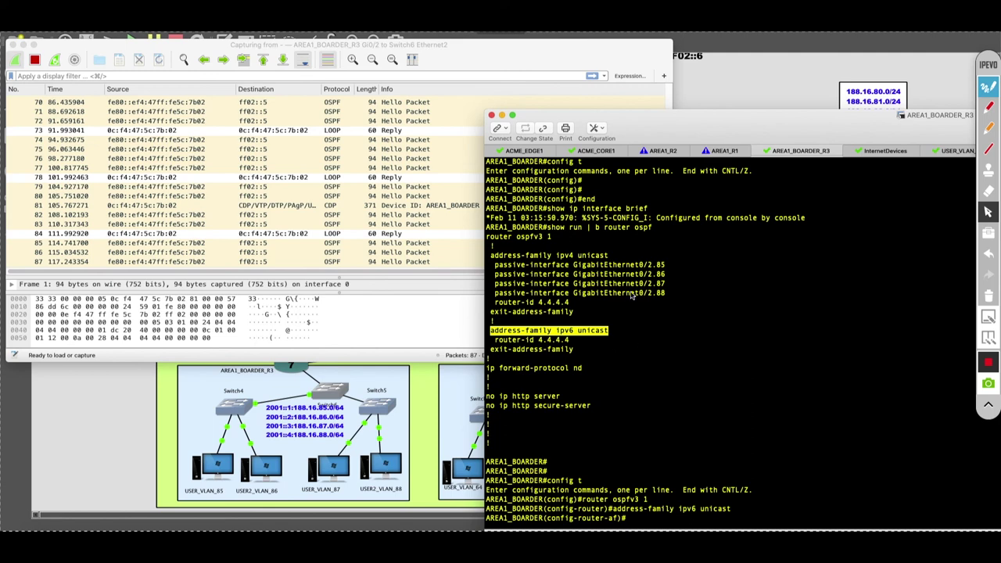
Step: Make GigabitEthernet0/2.85, 0/2.86, 0/2.87 and 0/2.88 passive in the IPv6 address family by reusing the IPv4 passive-interface lines, then end configuration mode
drag(496, 266, 670, 296)
key(super+c)
right_click(664, 340)
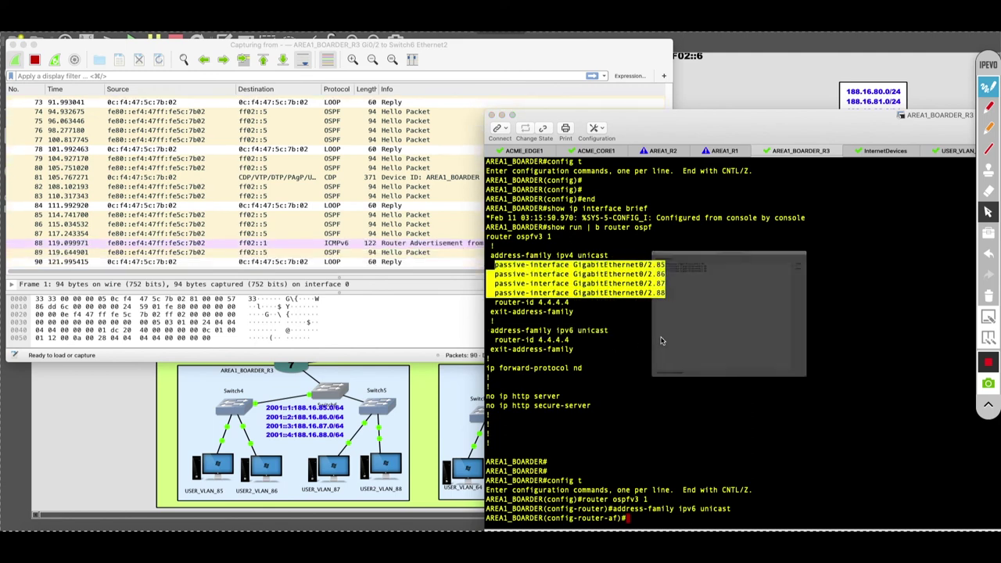
click(967, 138)
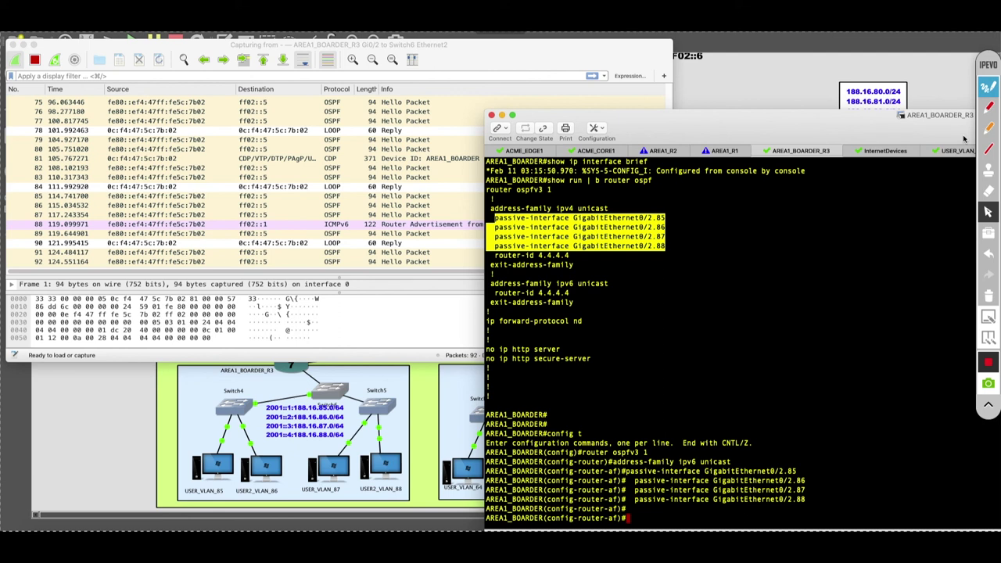
text(end)
key(Return)
key(Return)
key(Return)
key(Return)
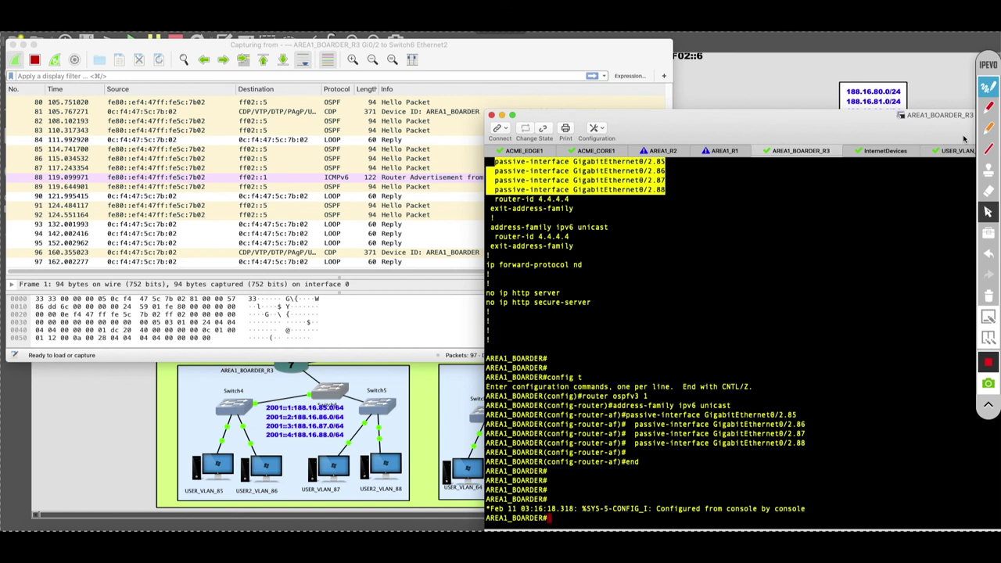
Step: Stop the Wireshark capture on the AREA1_BOARDER_R3 link and close its window
key(Return)
key(Return)
key(Return)
key(Return)
key(Return)
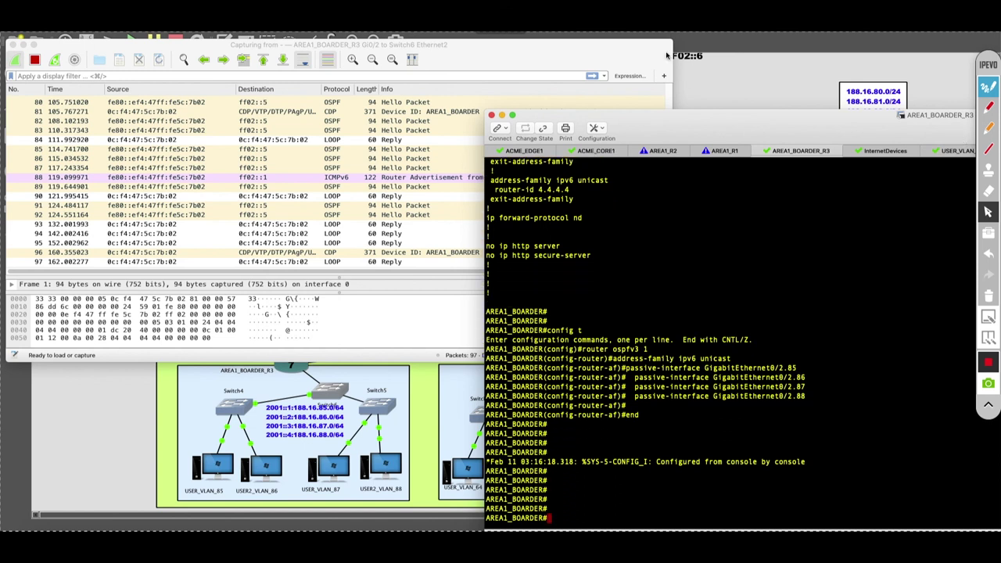
click(34, 60)
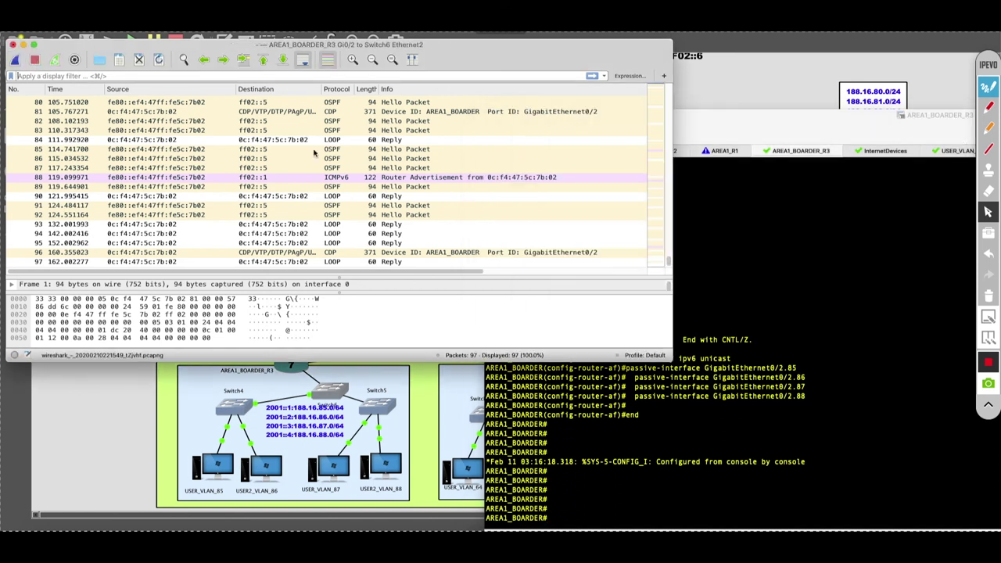
click(13, 46)
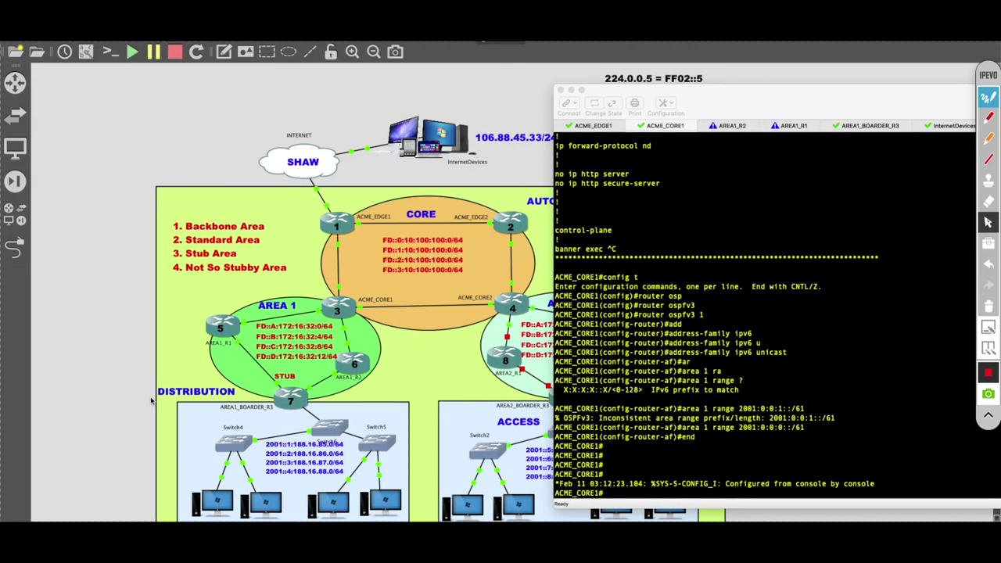
Step: Open the InternetDevices console in SecureCRT and show its IPv6 settings
click(219, 502)
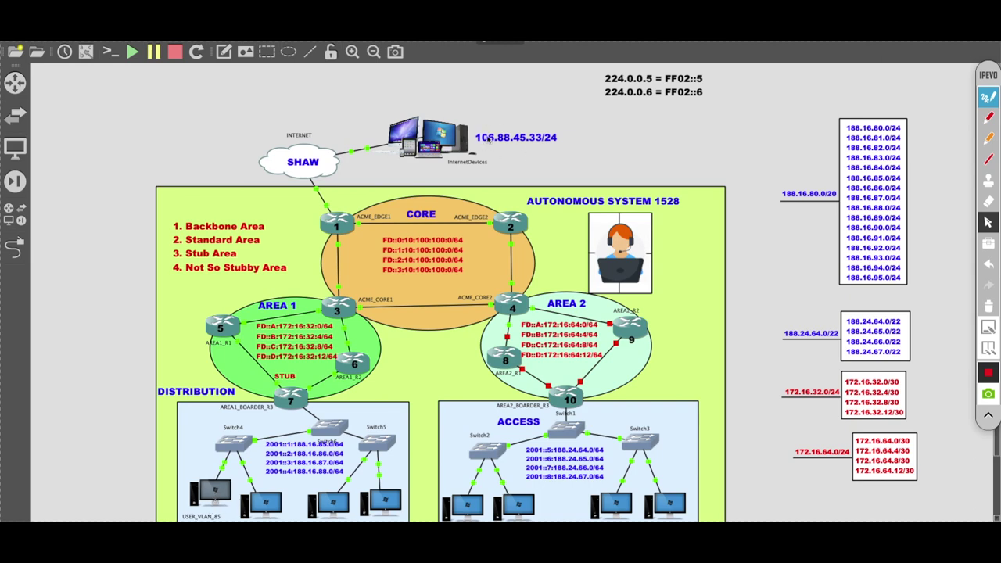
key(super+Tab)
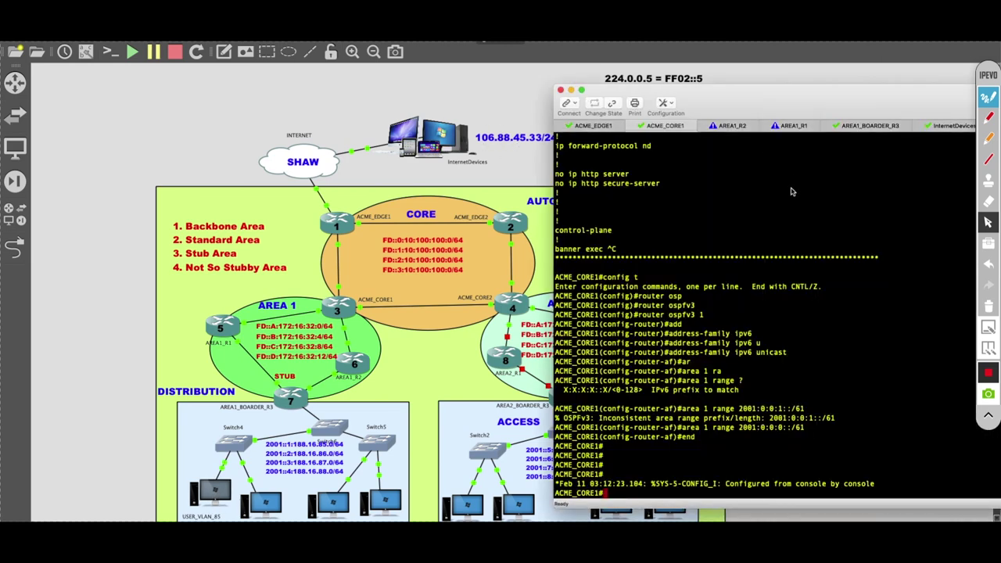
click(954, 126)
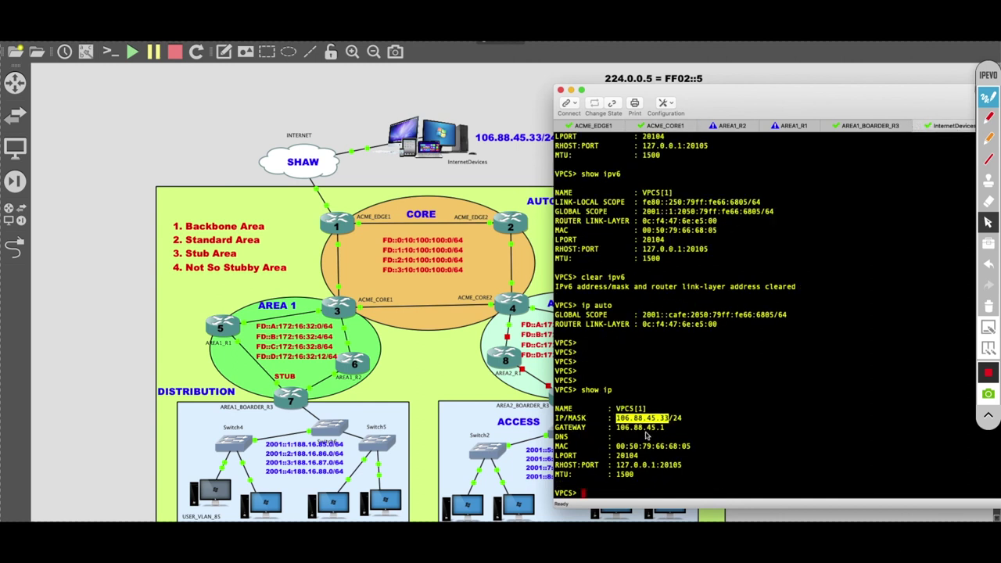
click(643, 433)
key(Up)
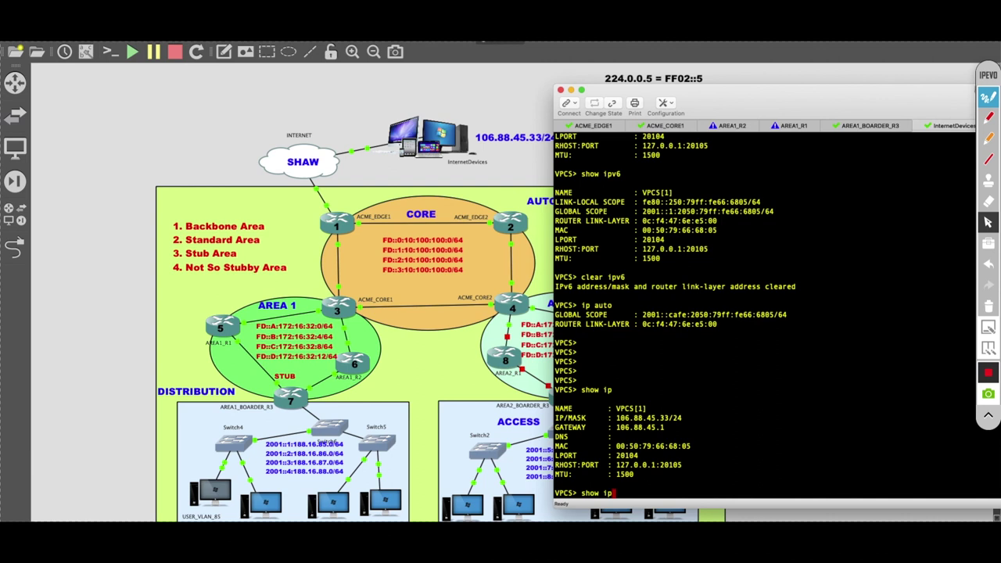
text(v6)
key(Return)
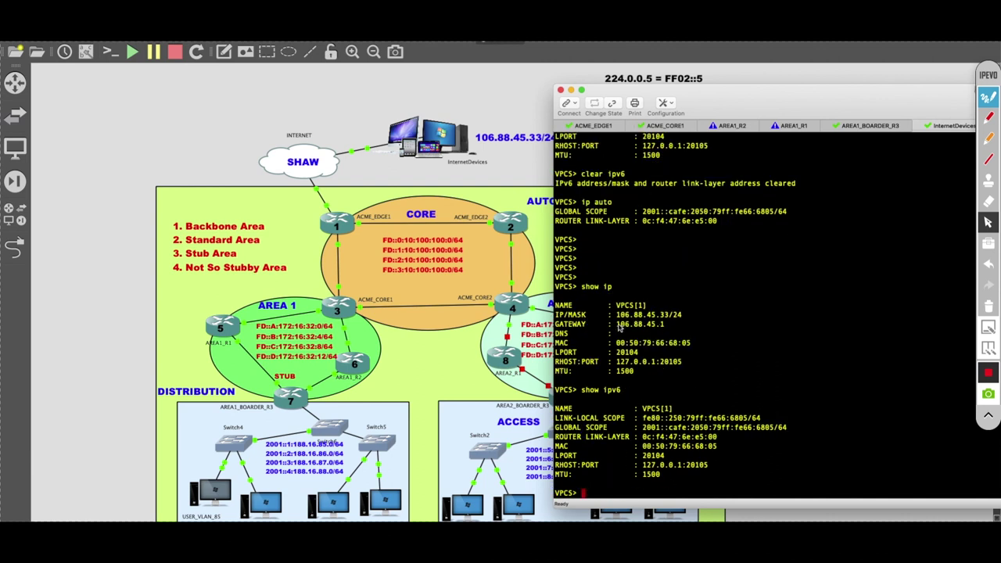
Step: Ping the InternetDevices address 106.88.45.33 twice from the USER_VLAN_85 console
drag(618, 316, 669, 317)
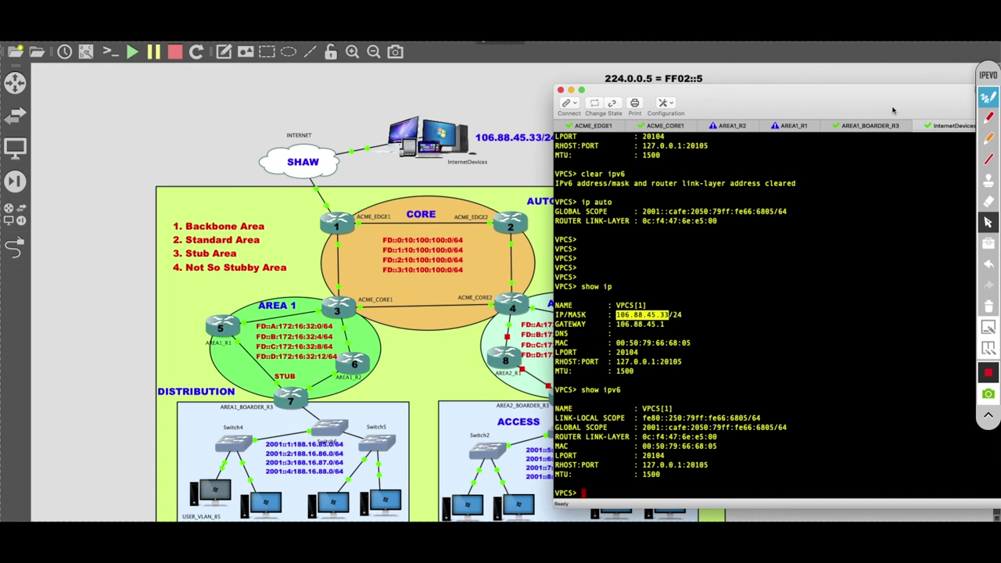
click(911, 72)
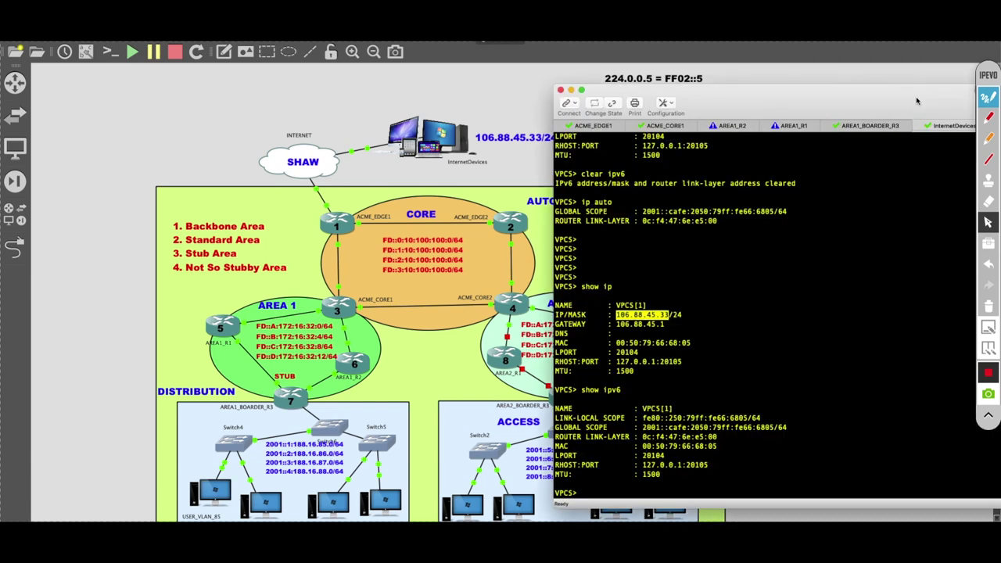
drag(908, 99, 857, 100)
click(960, 129)
text(ping 106.88.45.33)
key(Return)
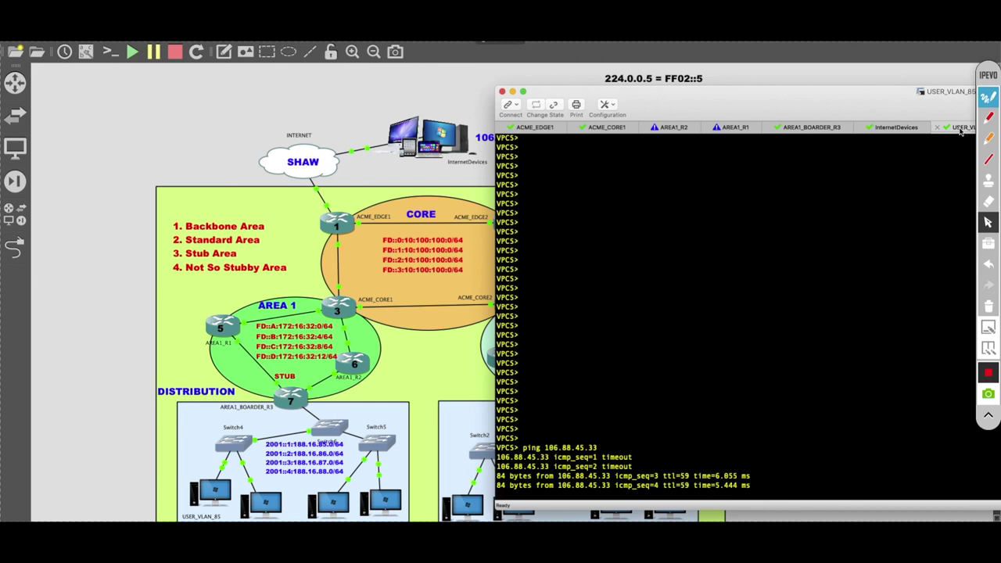
key(Up)
key(Return)
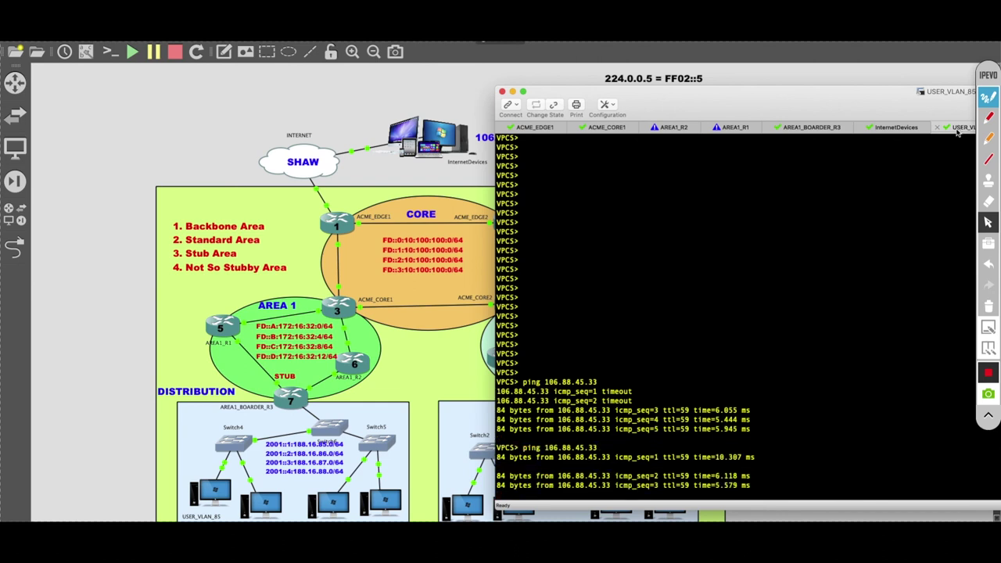
Step: Copy the InternetDevices global IPv6 address and ping 2001::cafe:2050:79ff:fe66:6805/64 from USER_VLAN_85
click(896, 128)
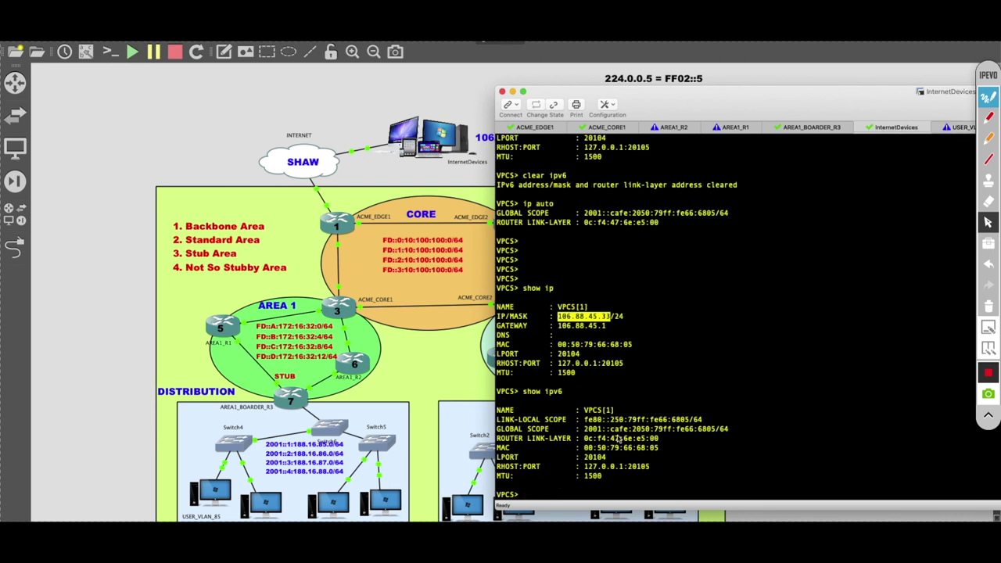
drag(584, 429, 729, 429)
key(super+c)
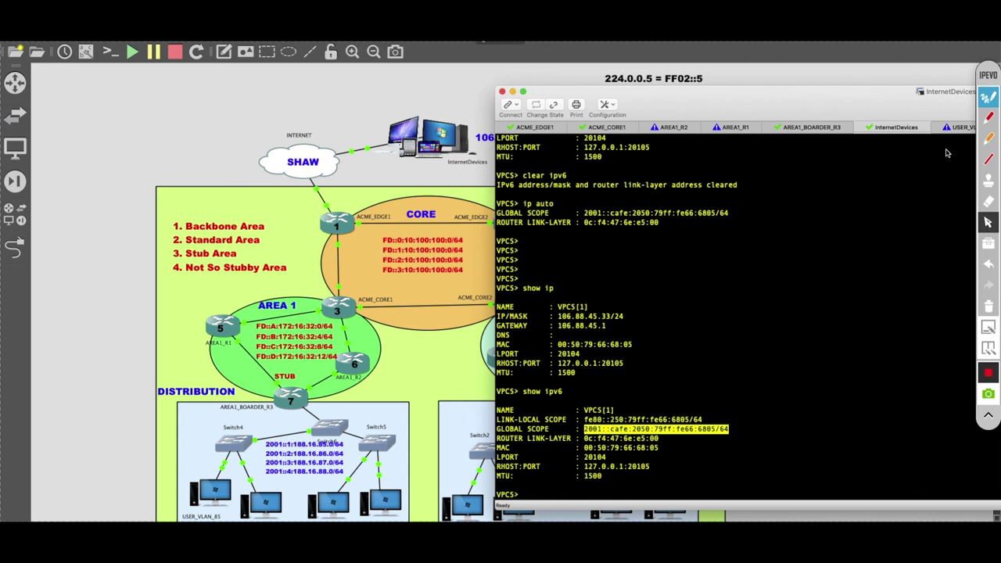
click(964, 129)
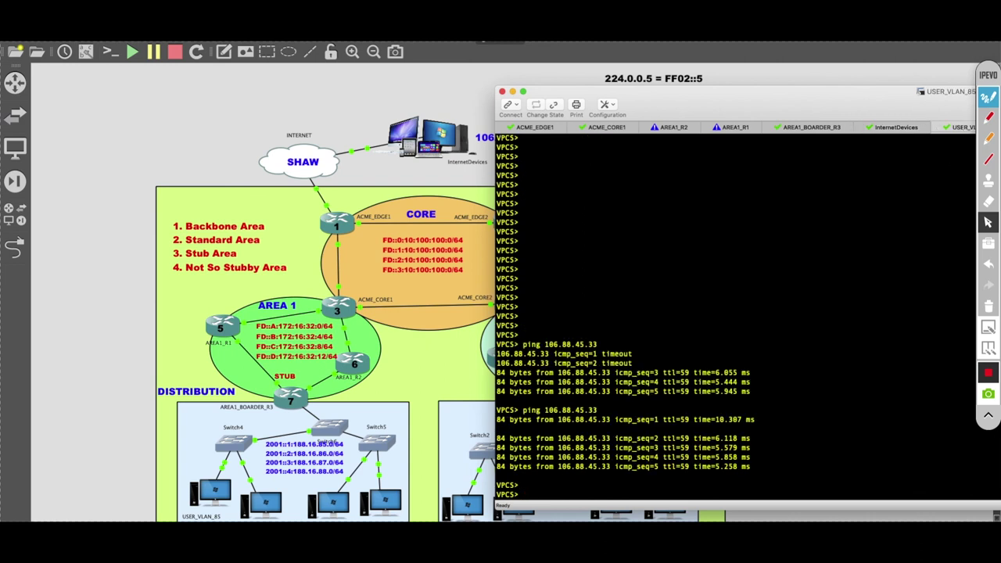
key(Return)
text(ping)
key(super+v)
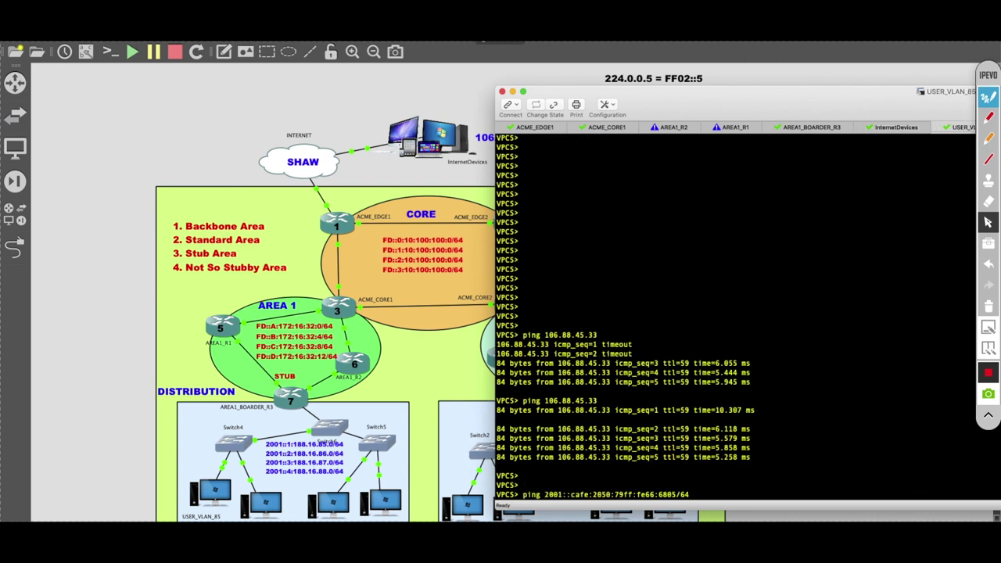
key(Return)
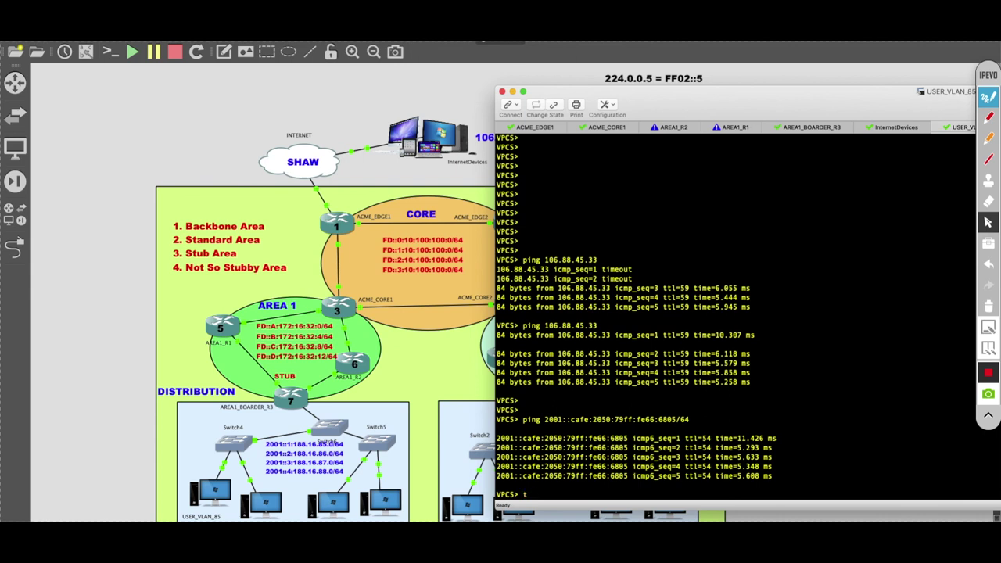
Step: Trace the path from USER_VLAN_85 to 2001::cafe:2050:79ff:fe66:6805/64 and examine its first four hops against the topology
text(trace)
key(super+v)
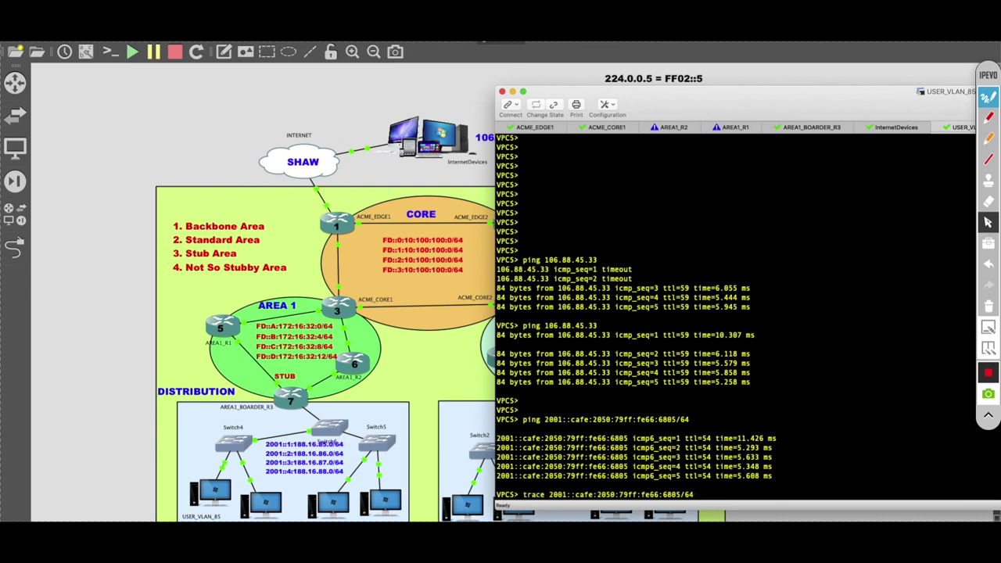
key(Return)
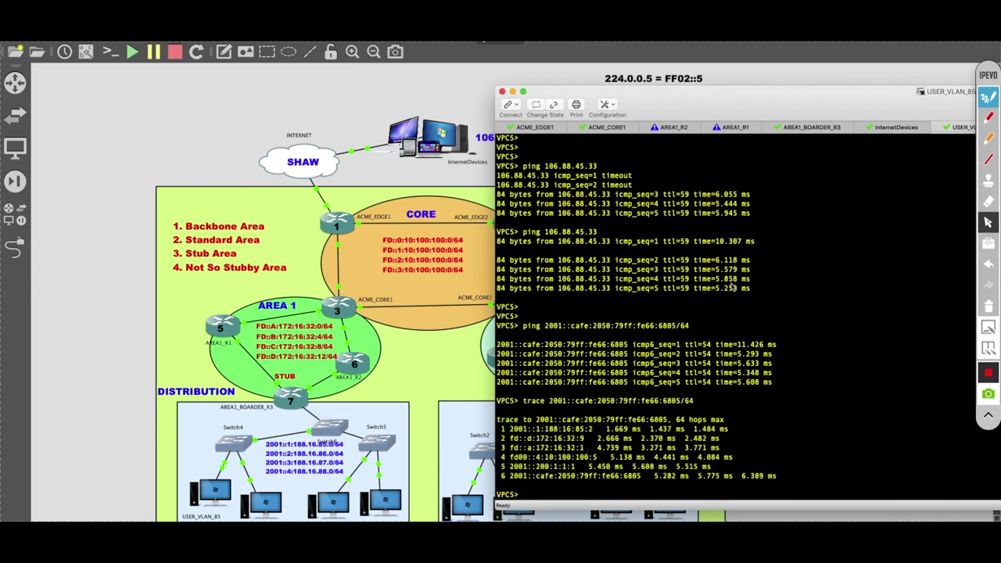
drag(513, 432, 594, 431)
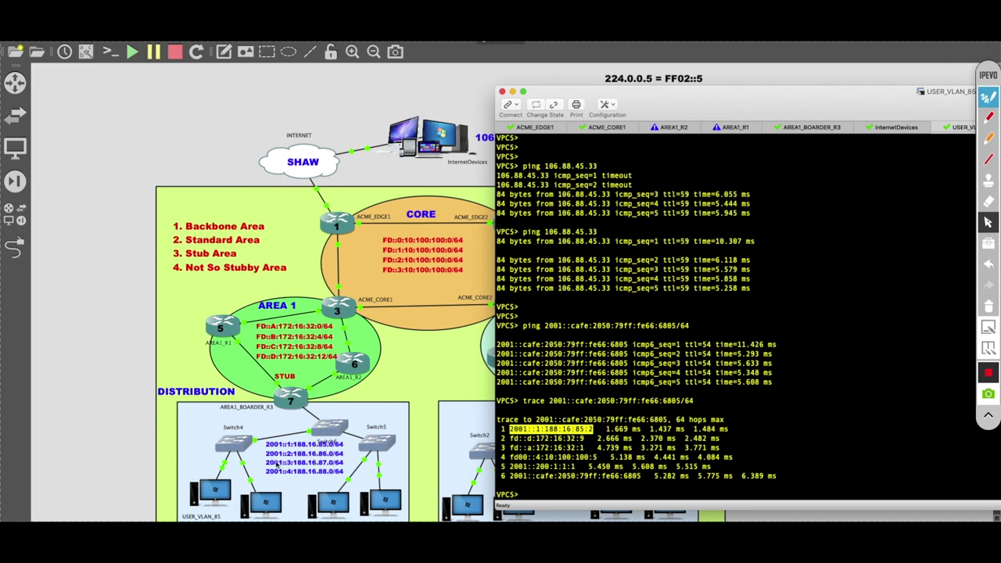
drag(514, 442, 733, 459)
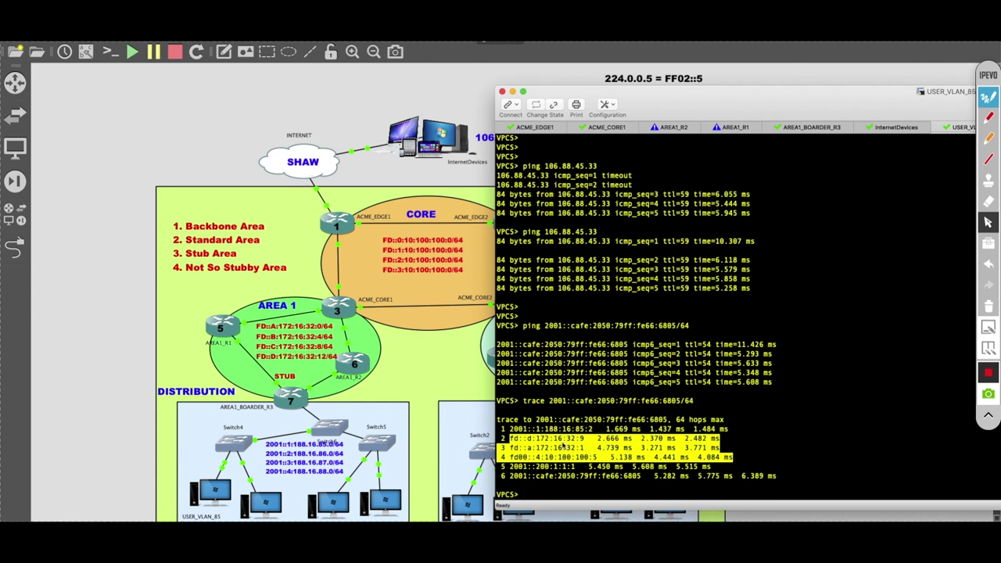
click(520, 455)
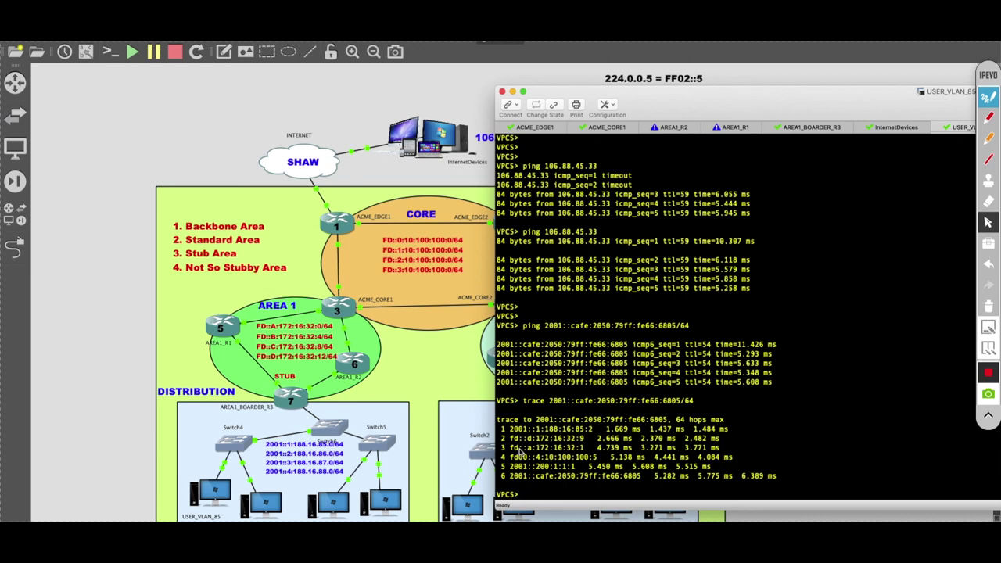
mouse_move(499, 441)
mouse_down()
mouse_move(713, 442)
mouse_move(744, 462)
mouse_up()
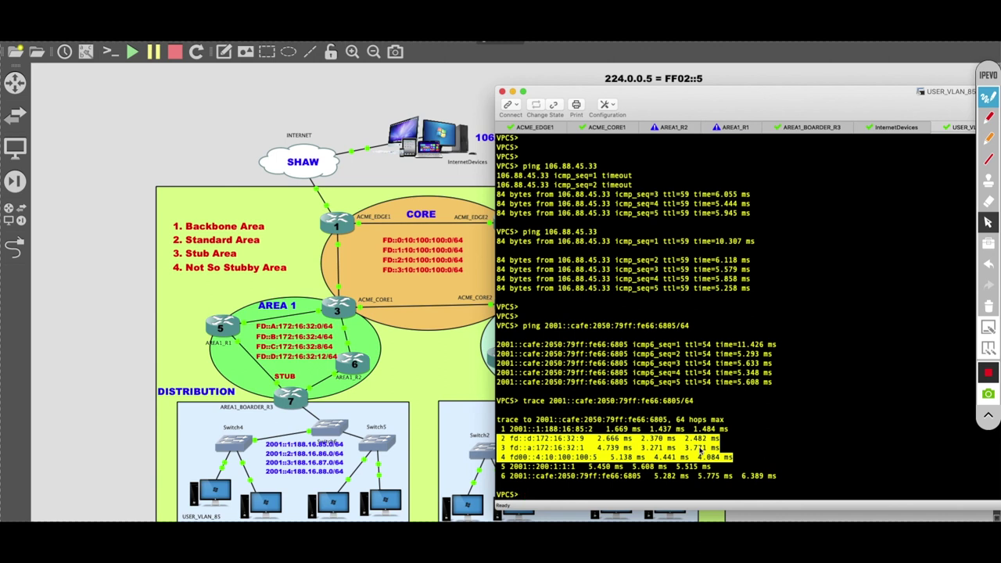